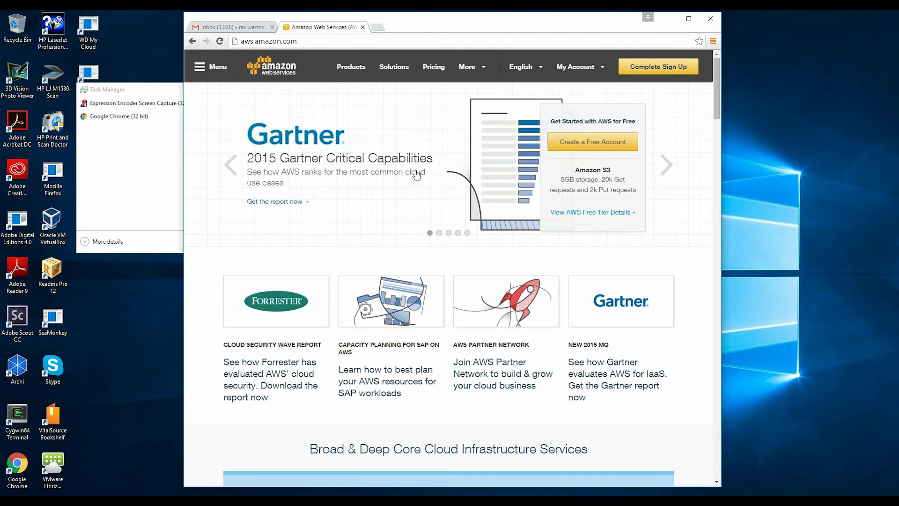
Step: Sign out of AWS and restart free account creation, choosing 'I am a new user'
{"action": "left_click", "coordinate": [584, 147]}
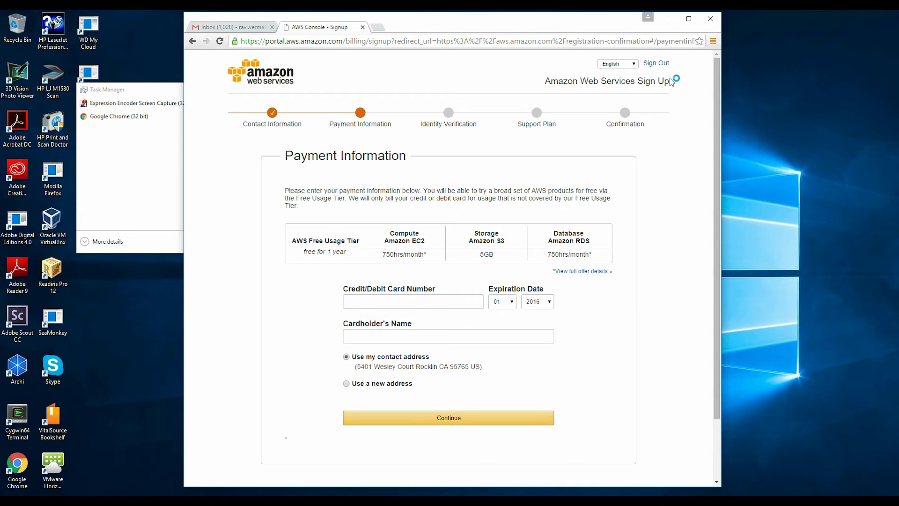
{"action": "left_click", "coordinate": [662, 62]}
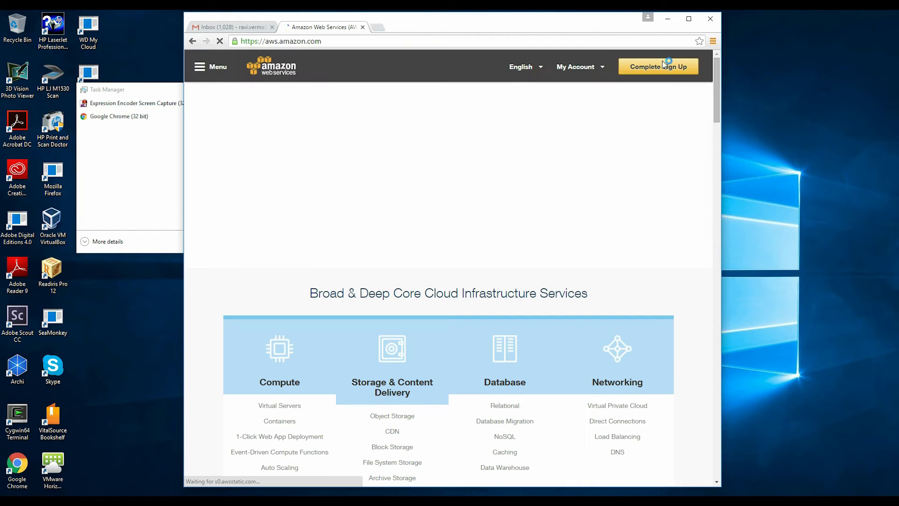
{"action": "left_click", "coordinate": [606, 145]}
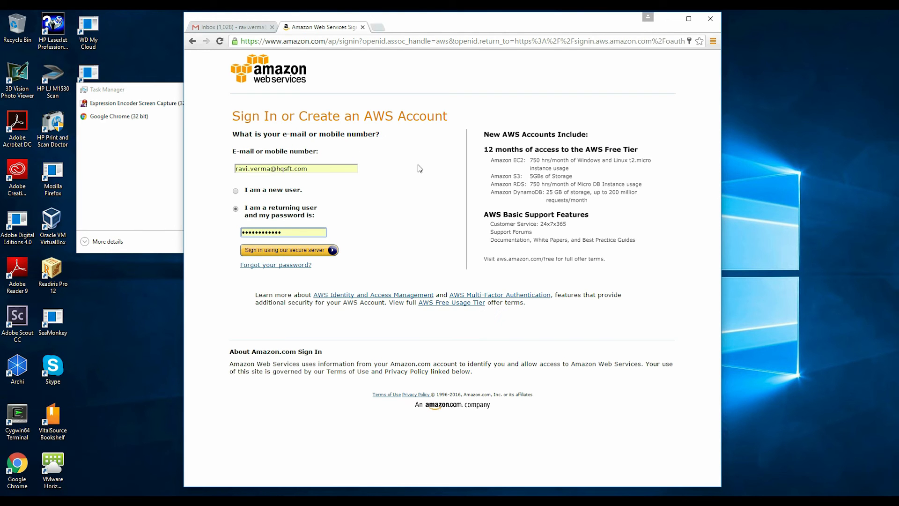
{"action": "left_click", "coordinate": [235, 192]}
Step: Replace the name part of the sign-up e-mail address with a new one
{"action": "left_click", "coordinate": [270, 168]}
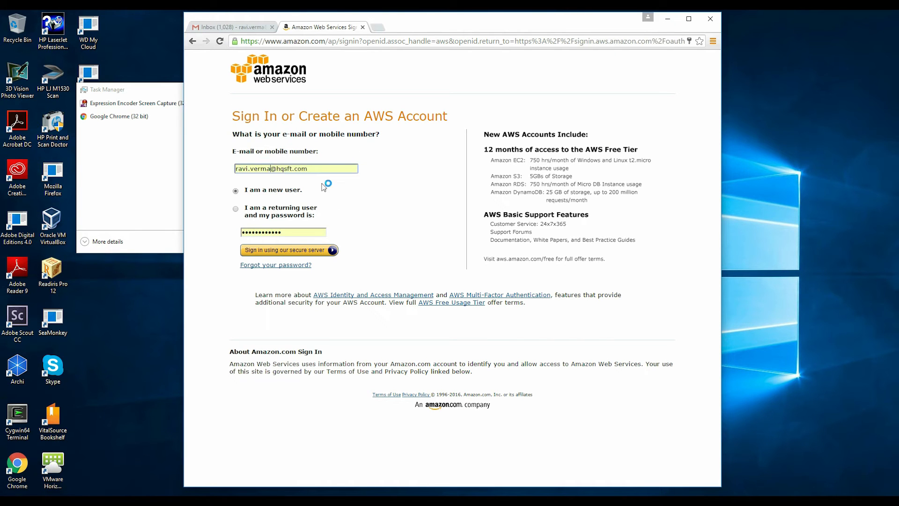
{"action": "key", "text": "BackSpace"}
{"action": "key", "text": "BackSpace"}
{"action": "key", "text": "BackSpace"}
{"action": "key", "text": "BackSpace"}
{"action": "key", "text": "BackSpace"}
{"action": "key", "text": "BackSpace"}
{"action": "key", "text": "BackSpace"}
{"action": "key", "text": "BackSpace"}
{"action": "key", "text": "BackSpace"}
{"action": "key", "text": "BackSpace"}
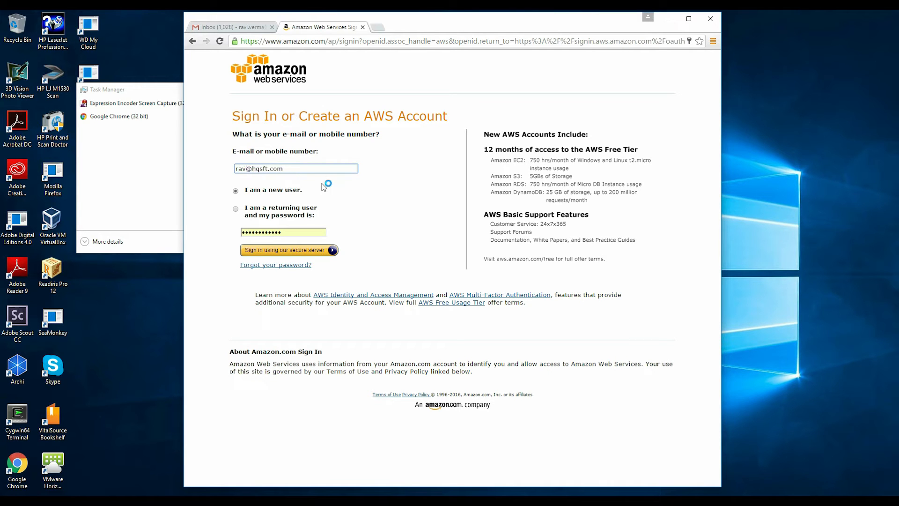
Step: Enter the user's full name, e-mail address and a password with confirmation, then submit
{"action": "left_click", "coordinate": [294, 255]}
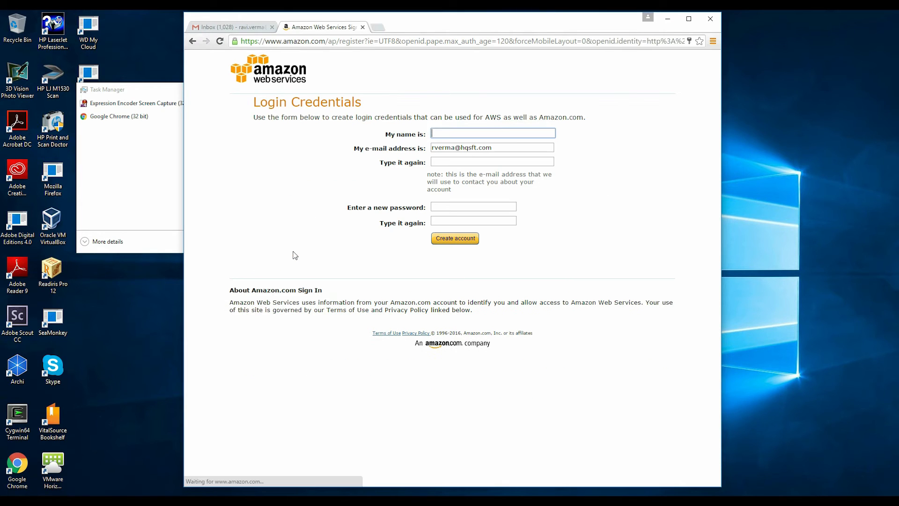
{"action": "key", "text": "Tab"}
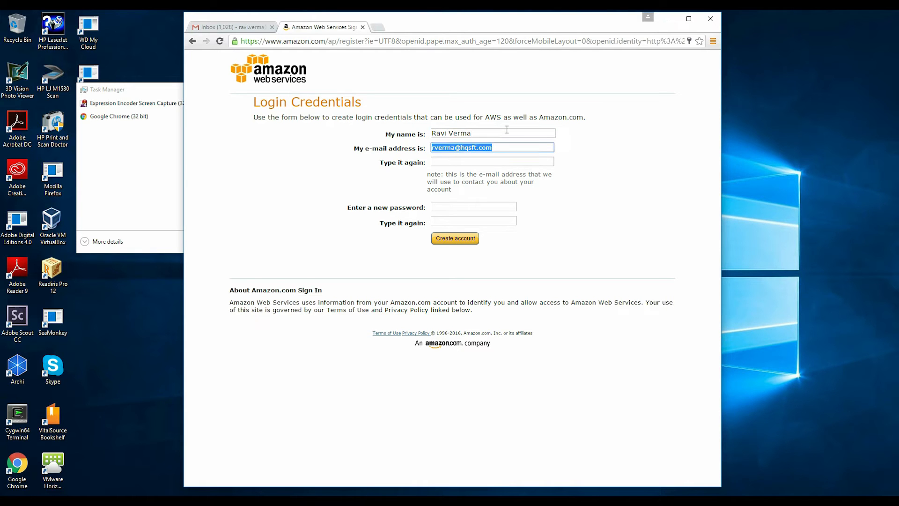
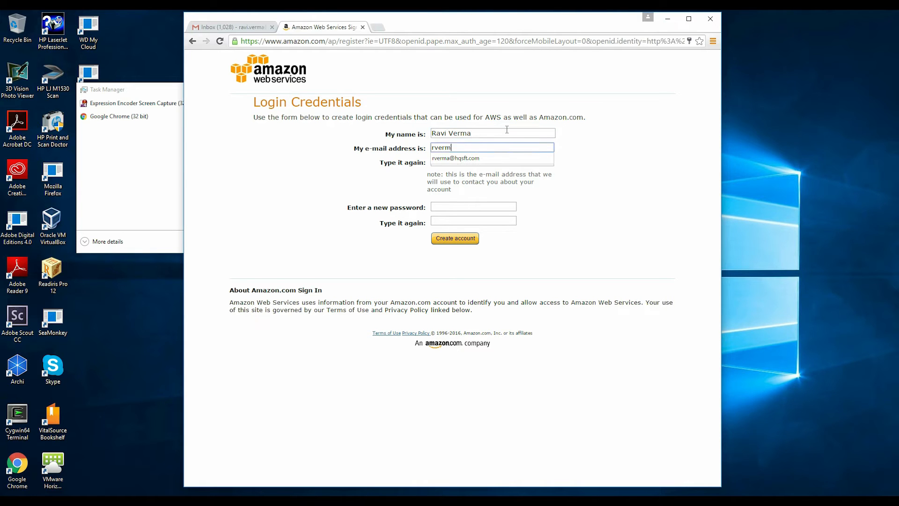
{"action": "left_click", "coordinate": [465, 206]}
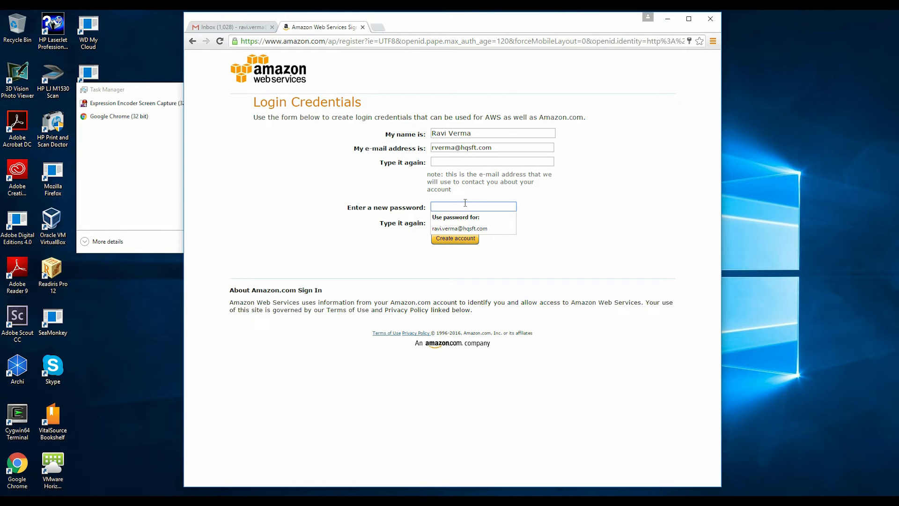
{"action": "type", "text": "••••••••••"}
{"action": "key", "text": "Tab"}
{"action": "type", "text": "••••••••••••"}
{"action": "left_click", "coordinate": [464, 239]}
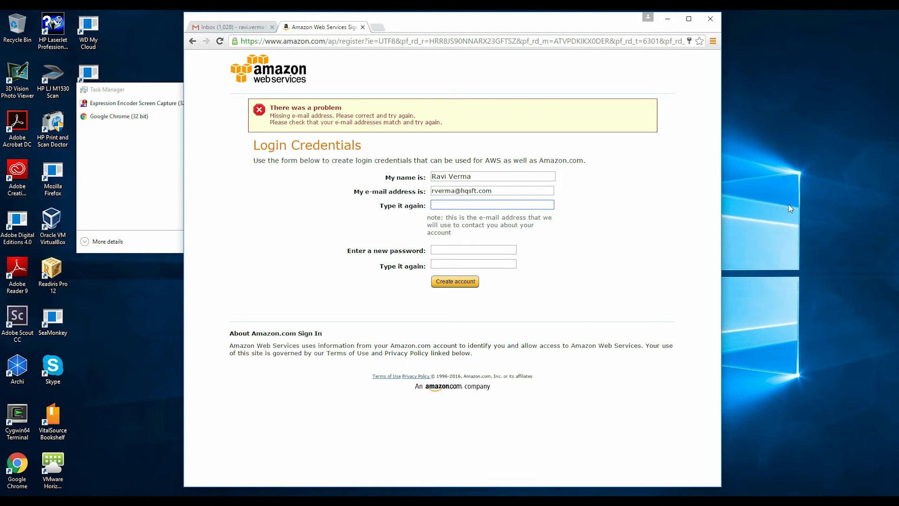
Step: Re-enter the e-mail address and password to fix the error, and resubmit the credentials
{"action": "key", "text": "Tab"}
{"action": "type", "text": "••••••••"}
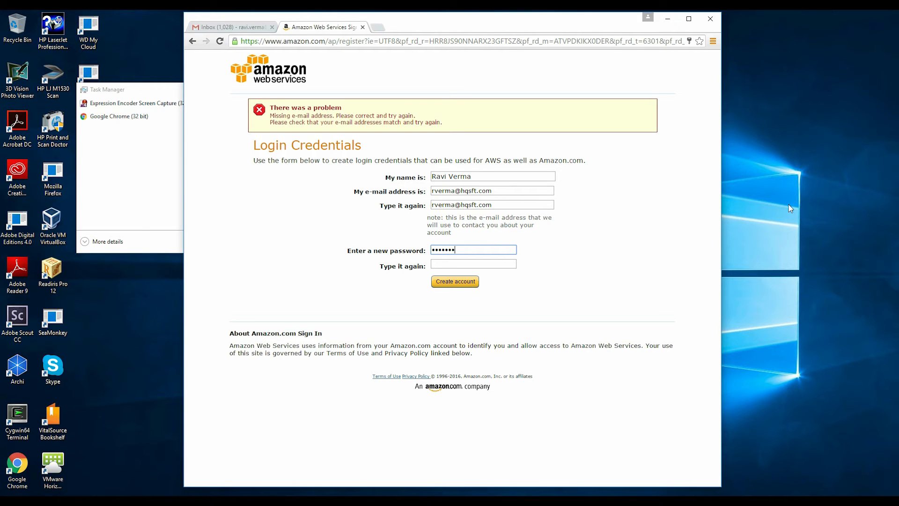
{"action": "type", "text": "••••"}
{"action": "key", "text": "Tab"}
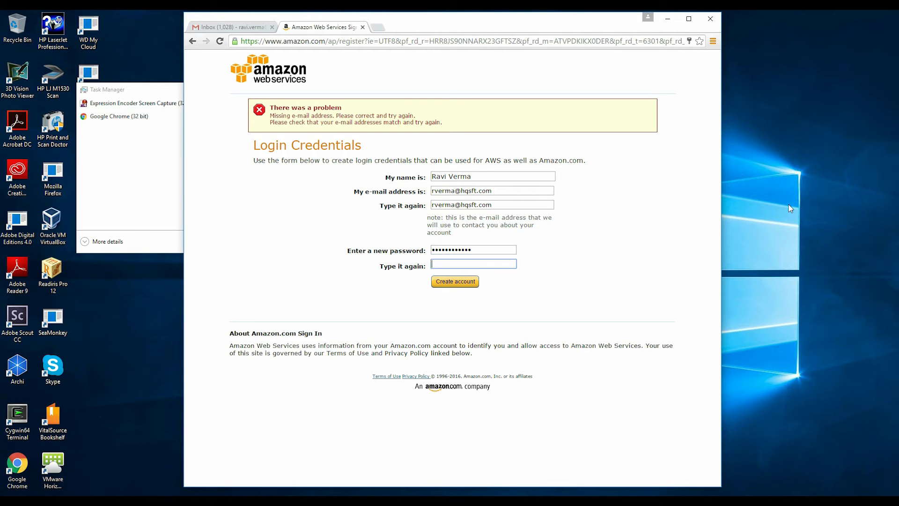
{"action": "type", "text": "••••••••••••"}
{"action": "left_click", "coordinate": [468, 282]}
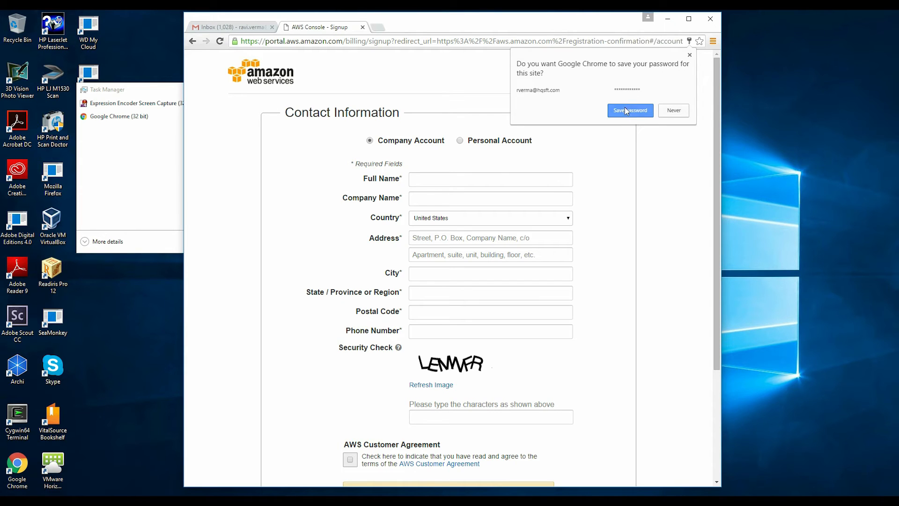
Step: Save the password in the browser and enter the contact's full name and company name
{"action": "left_click", "coordinate": [625, 108]}
{"action": "left_click", "coordinate": [474, 175]}
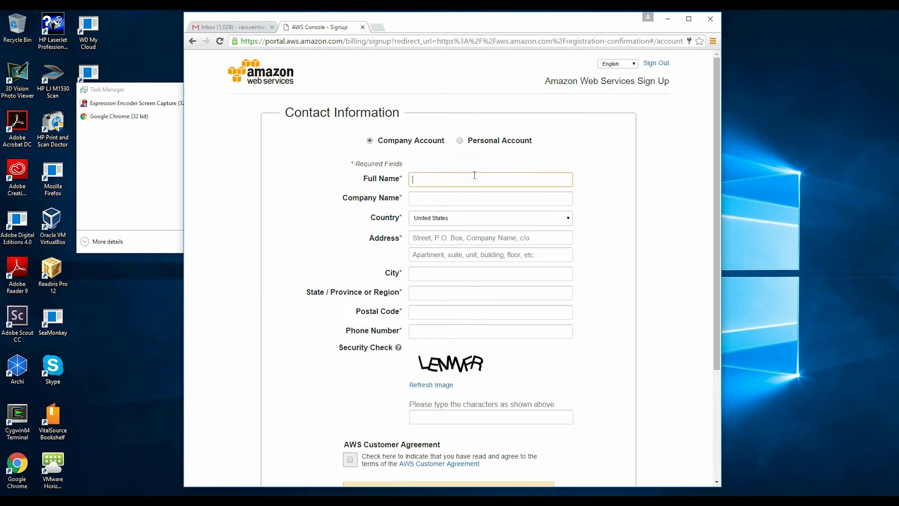
{"action": "key", "text": "Tab"}
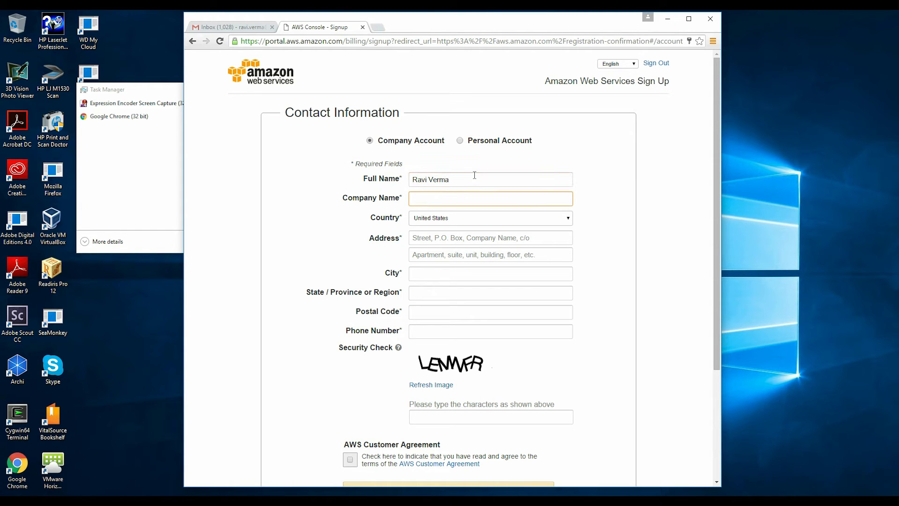
{"action": "type", "text": "HQ So"}
{"action": "type", "text": "fr"}
{"action": "type", "text": "tware Consu"}
{"action": "type", "text": "lting"}
{"action": "key", "text": "Tab"}
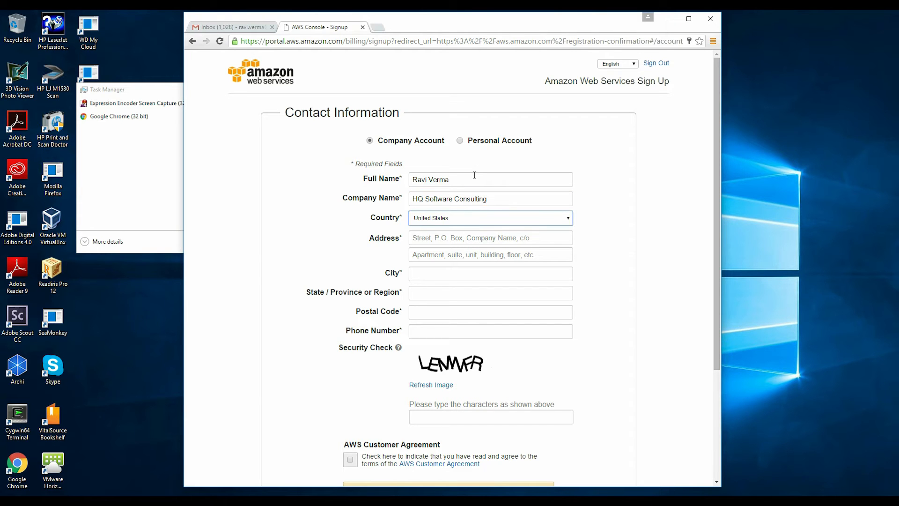
{"action": "key", "text": "Tab"}
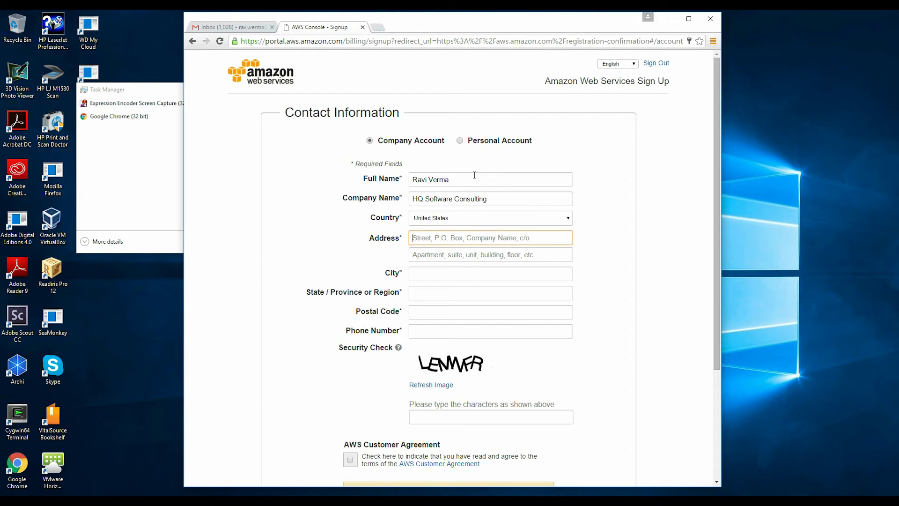
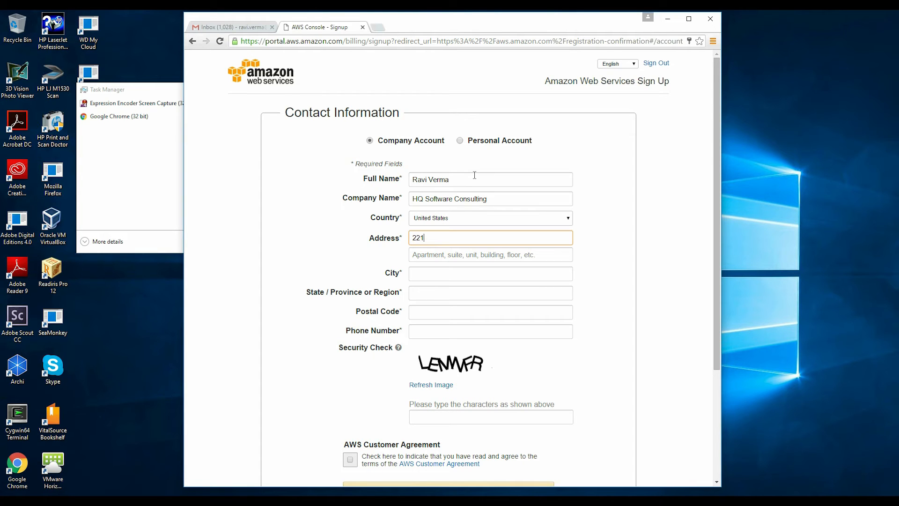
Step: Fill in the street address, suite, city, state, postal code and phone number
{"action": "key", "text": "Tab"}
{"action": "key", "text": "Tab"}
{"action": "type", "text": "R"}
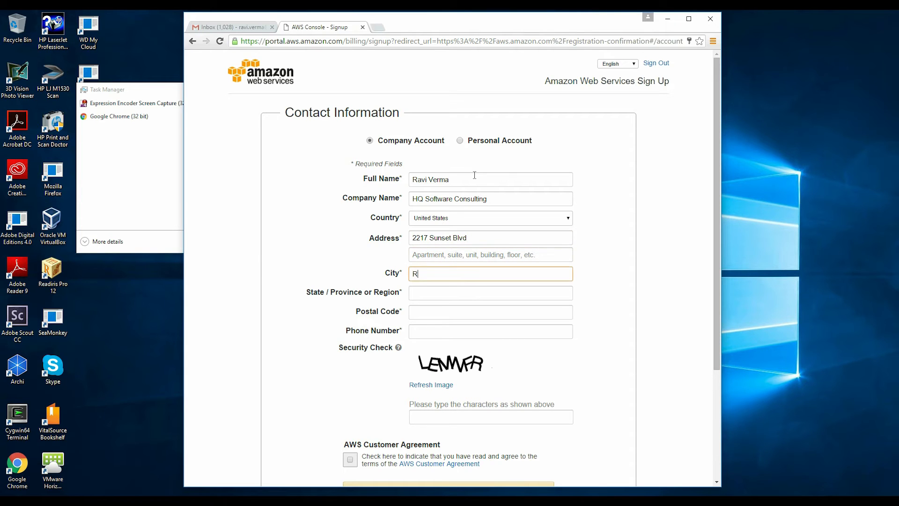
{"action": "type", "text": "ocklin"}
{"action": "left_click", "coordinate": [447, 255]}
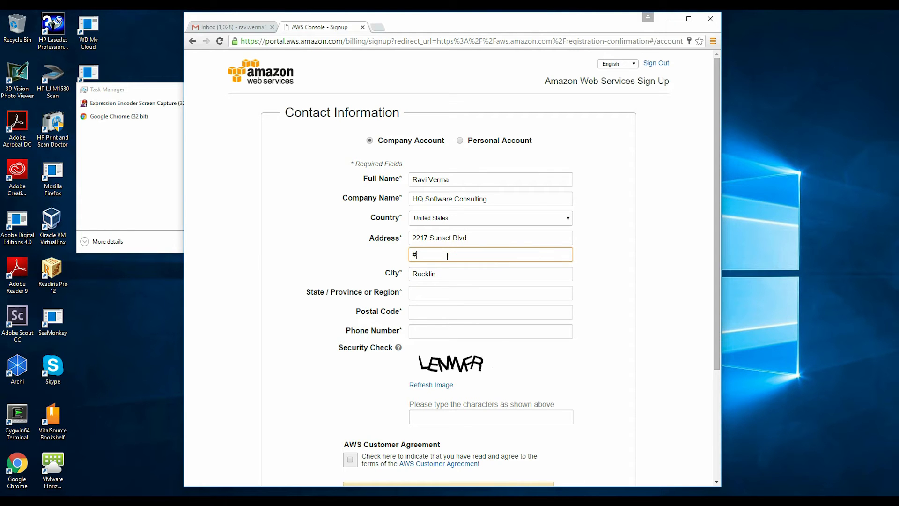
{"action": "left_click", "coordinate": [432, 298]}
{"action": "type", "text": "CA"}
{"action": "key", "text": "Tab"}
{"action": "type", "text": "95765"}
{"action": "left_click", "coordinate": [453, 333]}
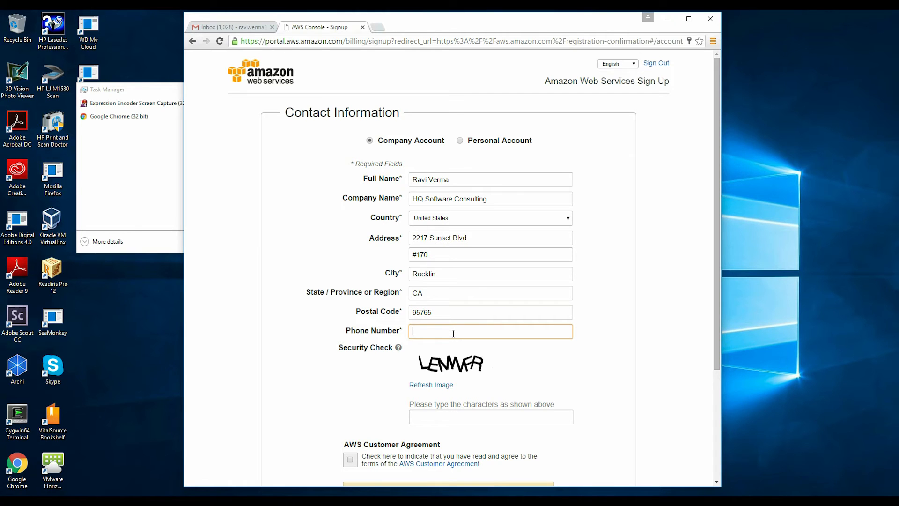
Step: Enter the security check code, accept the Customer Agreement, submit, then retype the new code
{"action": "left_click", "coordinate": [427, 418]}
{"action": "type", "text": "LEM"}
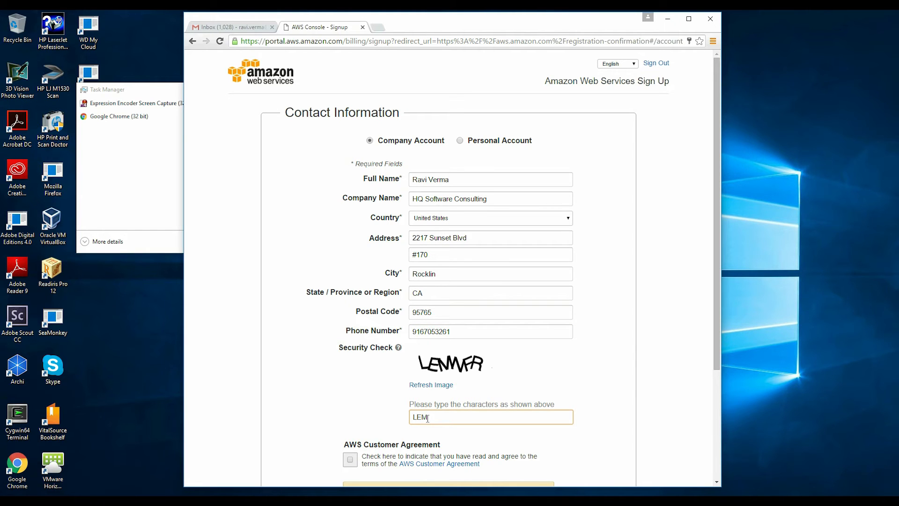
{"action": "type", "text": "WFR"}
{"action": "left_click", "coordinate": [352, 459]}
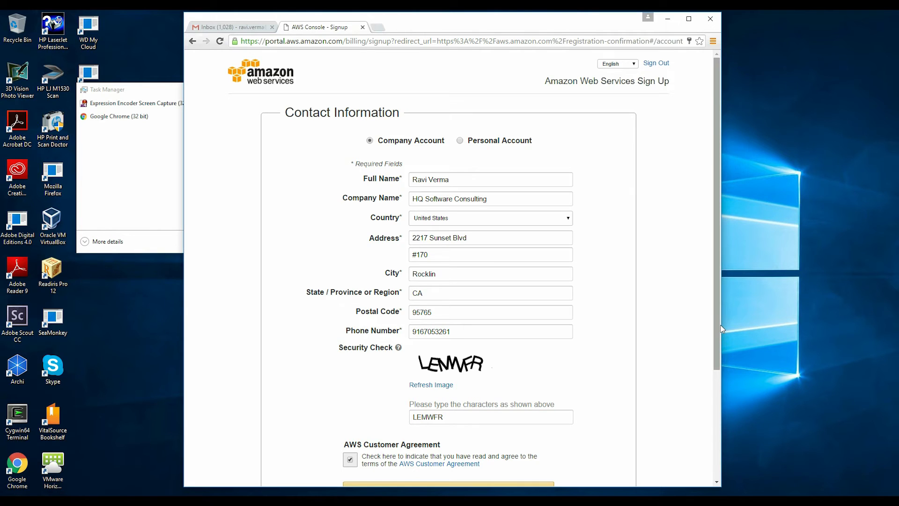
{"action": "scroll", "coordinate": [718, 329], "scroll_direction": "down", "scroll_amount": 3}
{"action": "left_click", "coordinate": [493, 371]}
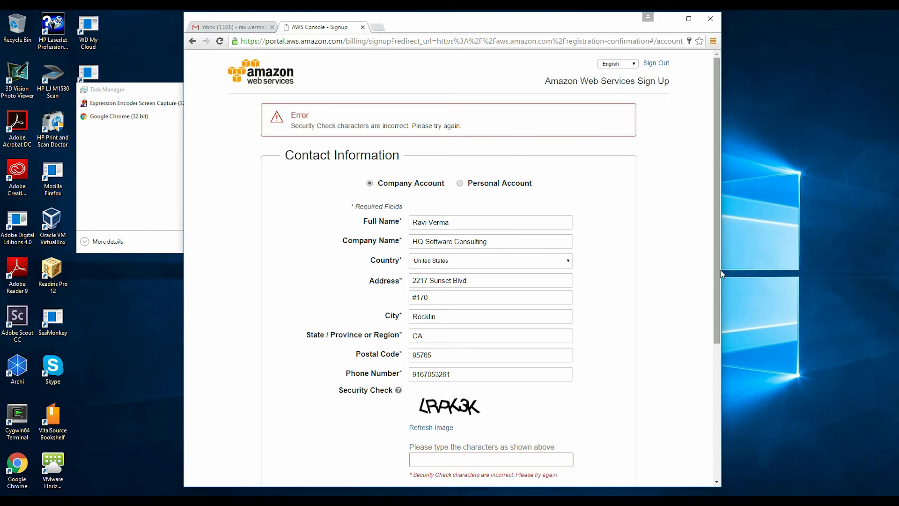
{"action": "scroll", "coordinate": [514, 334], "scroll_direction": "down", "scroll_amount": 3}
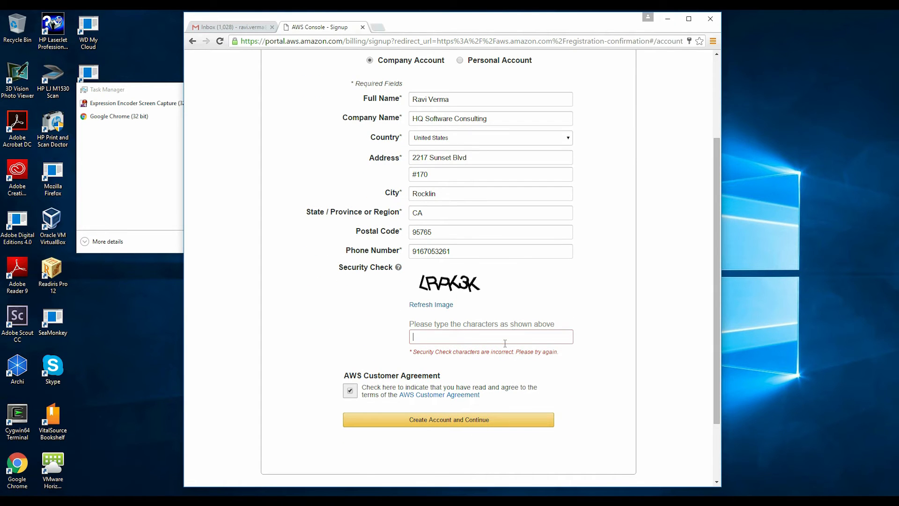
{"action": "type", "text": "RPK3K"}
{"action": "left_click", "coordinate": [472, 420]}
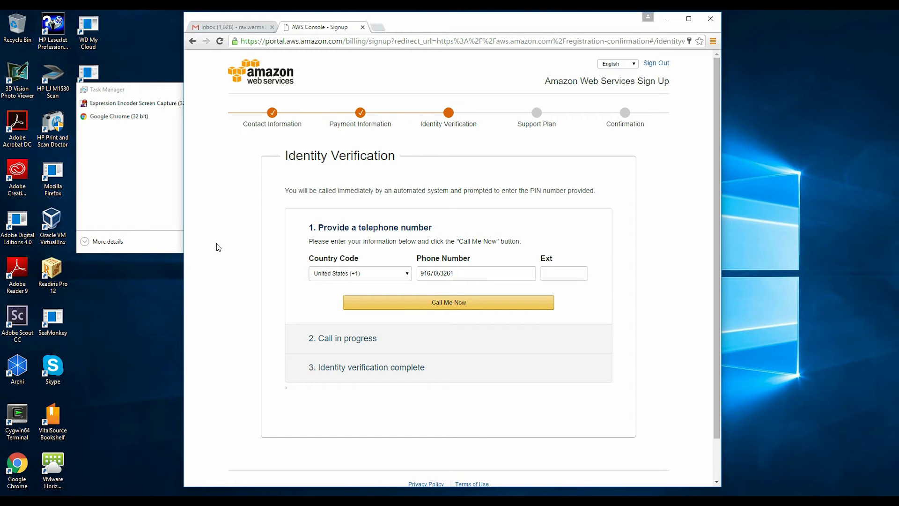
Step: Request the verification phone call, confirm the PIN, and continue to support plans
{"action": "left_click", "coordinate": [433, 304]}
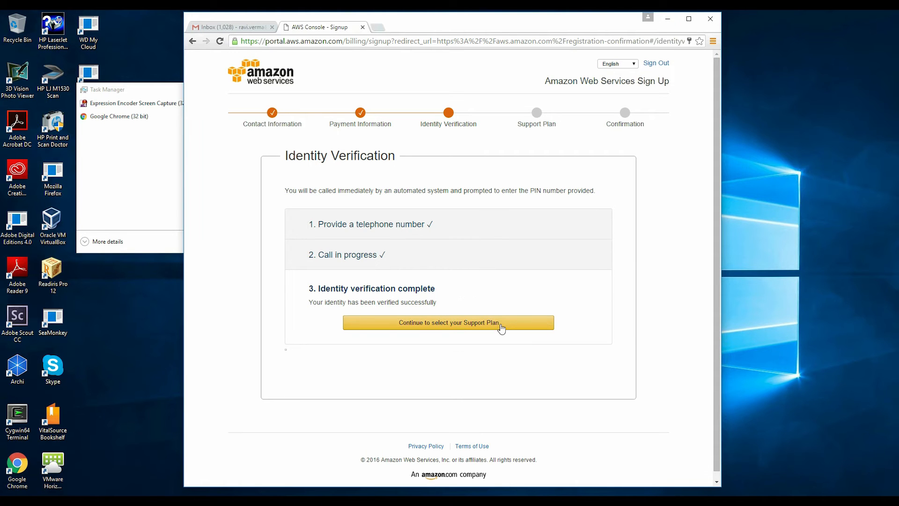
{"action": "left_click", "coordinate": [501, 323]}
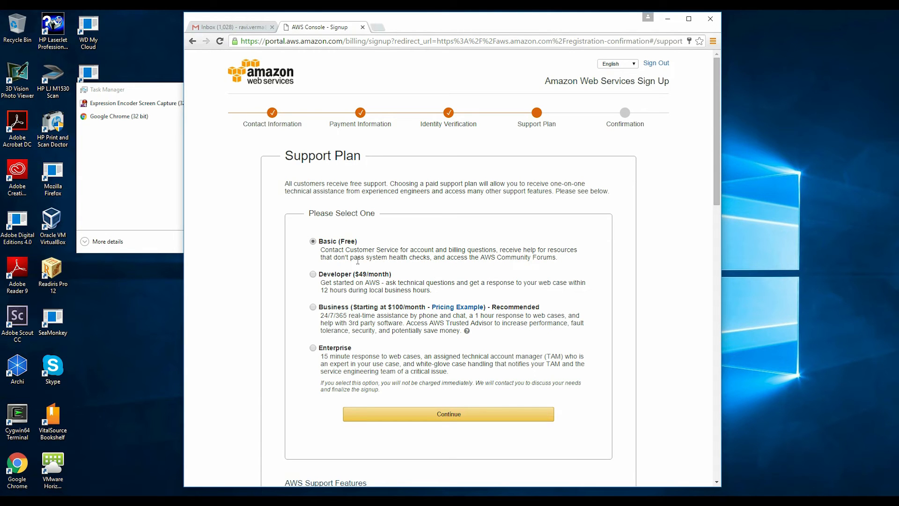
Step: Continue with the Basic (Free) support plan selected
{"action": "left_click", "coordinate": [437, 416]}
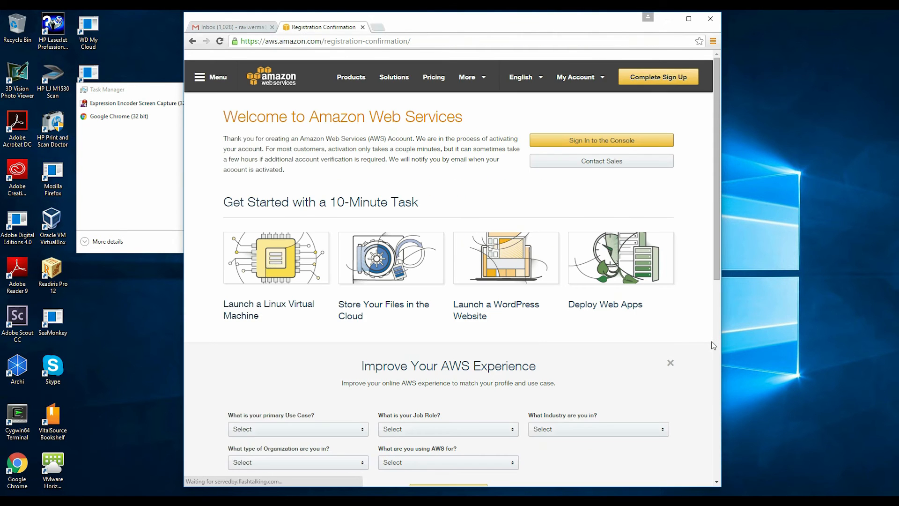
Step: Sign in to the AWS console with the account password and let the browser save it
{"action": "left_click", "coordinate": [613, 141]}
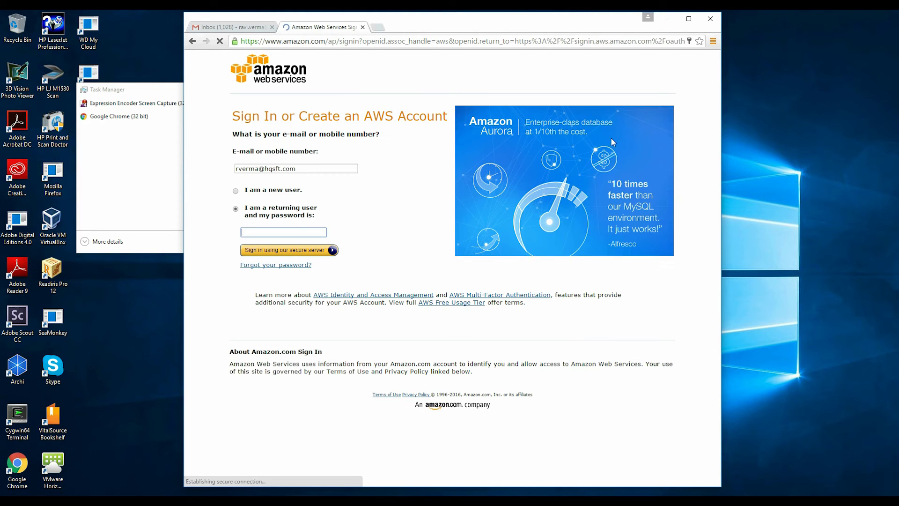
{"action": "type", "text": "•••••••"}
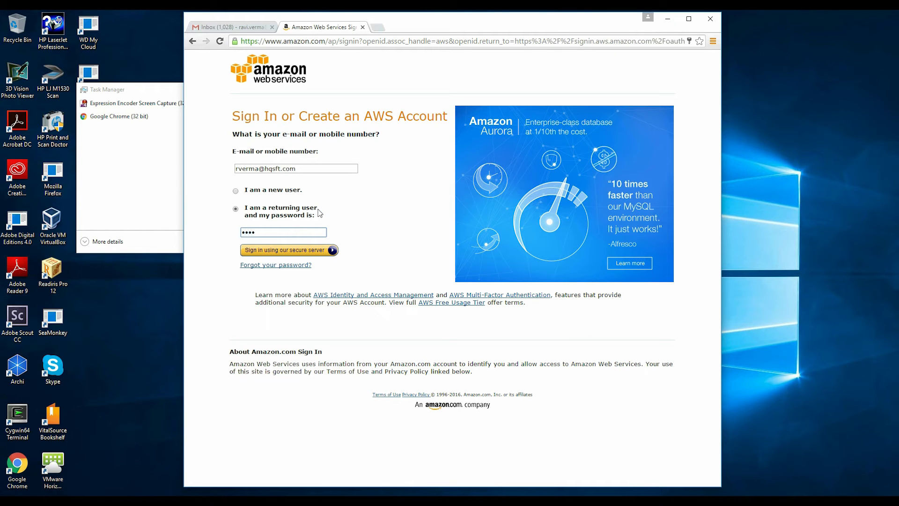
{"action": "type", "text": "•••••"}
{"action": "left_click", "coordinate": [330, 250]}
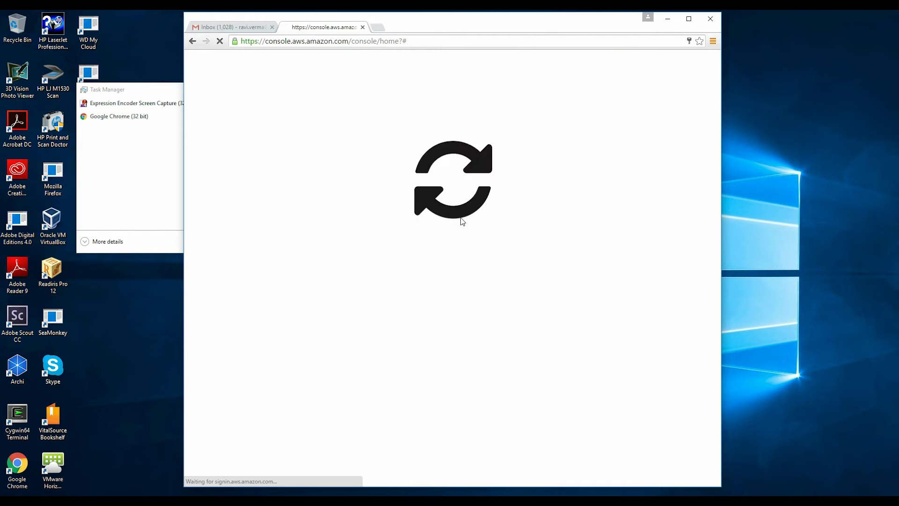
{"action": "left_click", "coordinate": [634, 110]}
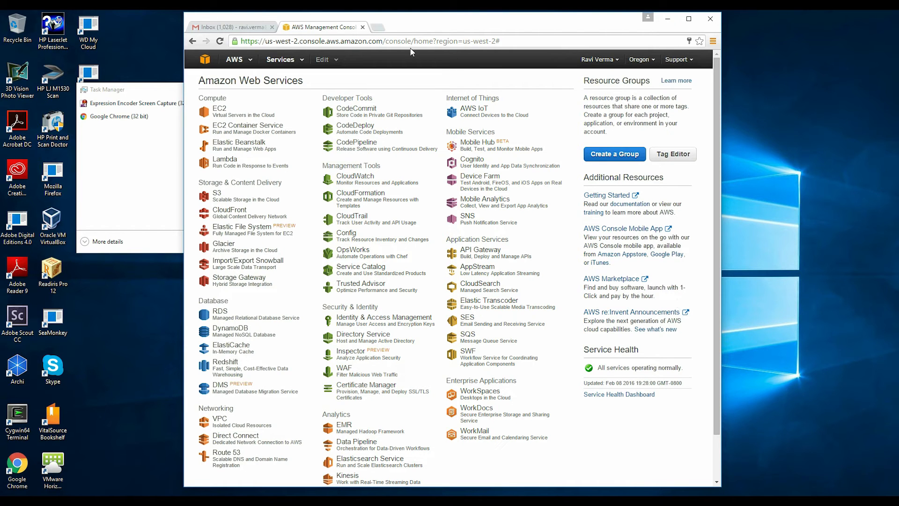
Step: Change the console address path to iam/ to reach the IAM dashboard
{"action": "left_click_drag", "start_coordinate": [386, 43], "coordinate": [518, 46]}
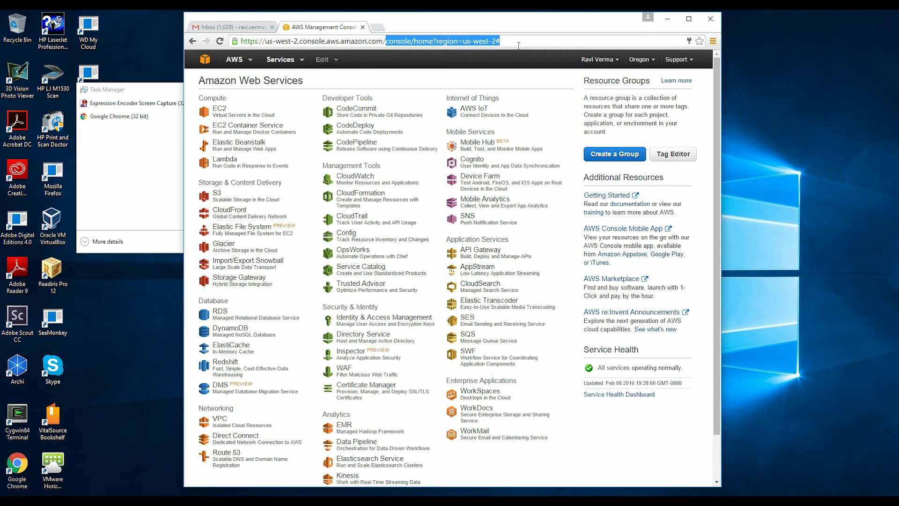
{"action": "type", "text": "iam/"}
{"action": "key", "text": "Return"}
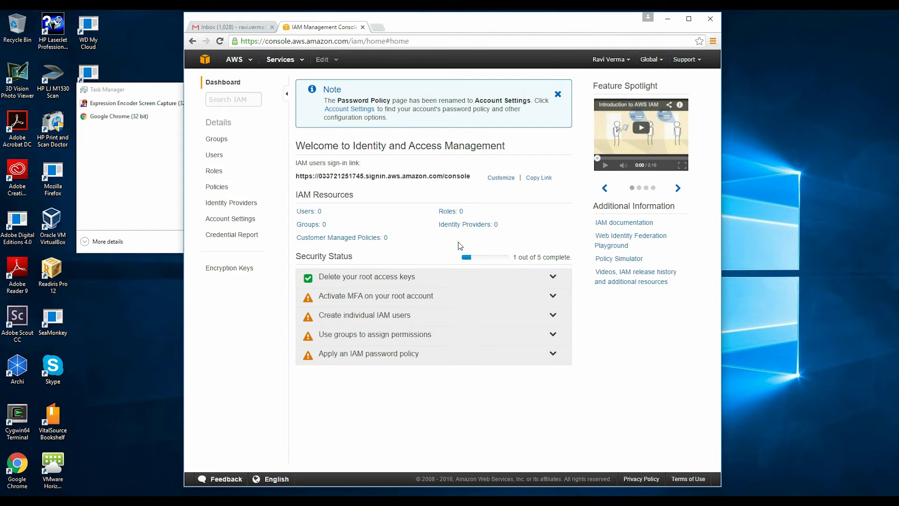
Step: Start a new IAM role and give it a name based on the user's account
{"action": "left_click", "coordinate": [444, 215]}
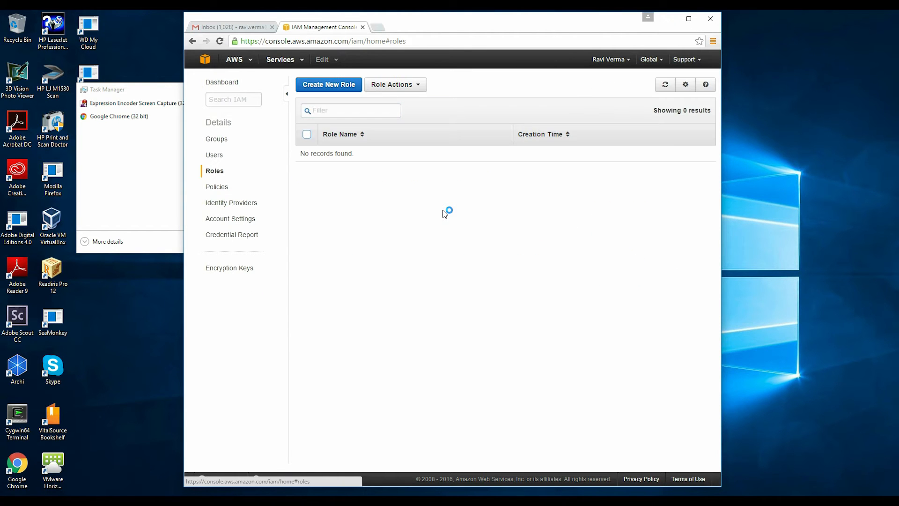
{"action": "left_click", "coordinate": [323, 87]}
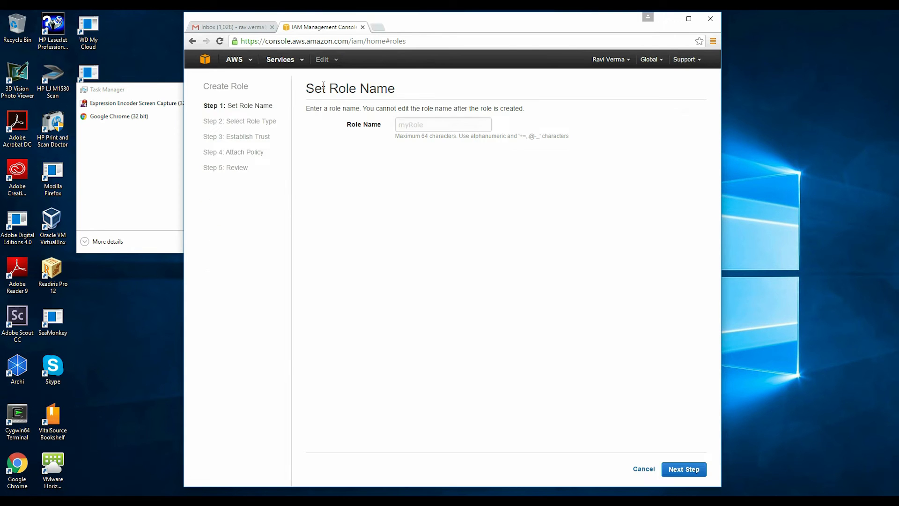
{"action": "left_click", "coordinate": [424, 125]}
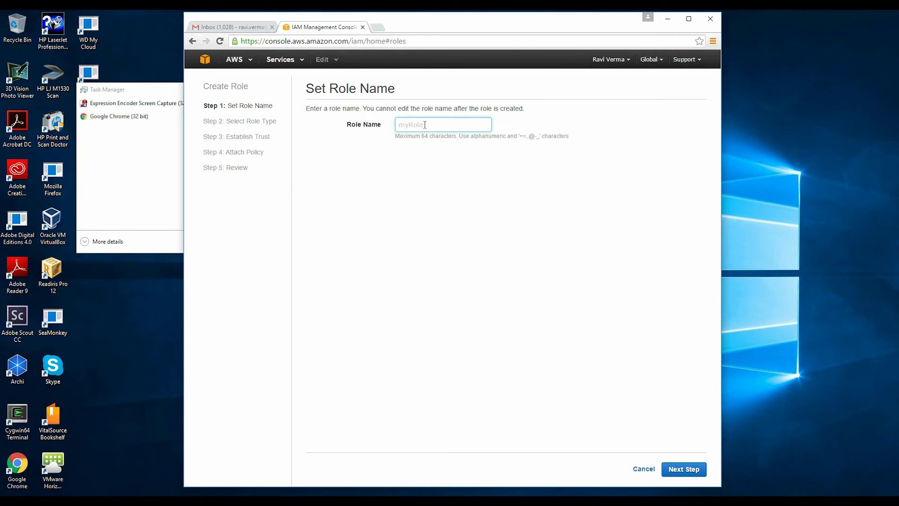
{"action": "type", "text": "rvermahqsft"}
{"action": "left_click", "coordinate": [679, 469]}
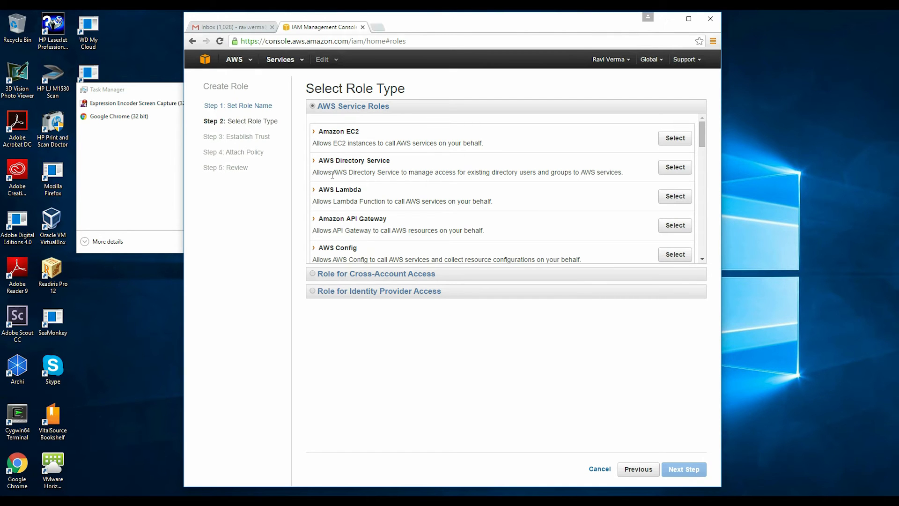
Step: Make it an Amazon EC2 service role, attach AmazonS3FullAccess and AmazonRDSFullAccess, and create it
{"action": "left_click", "coordinate": [674, 139]}
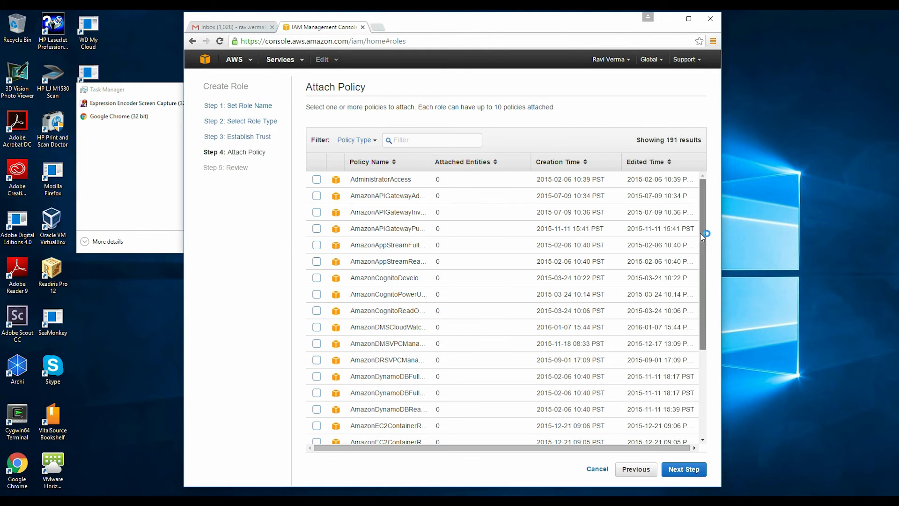
{"action": "scroll", "coordinate": [700, 233], "scroll_direction": "down", "scroll_amount": 2}
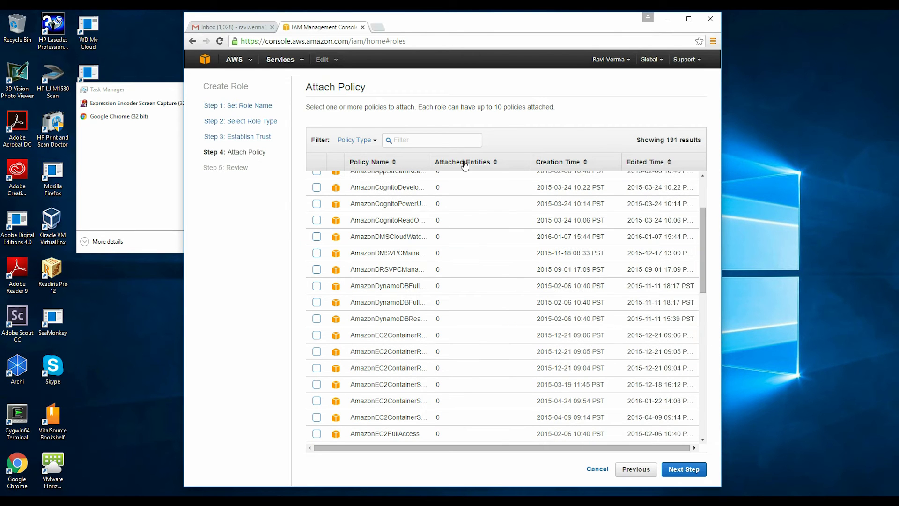
{"action": "left_click", "coordinate": [442, 135]}
{"action": "type", "text": "S3"}
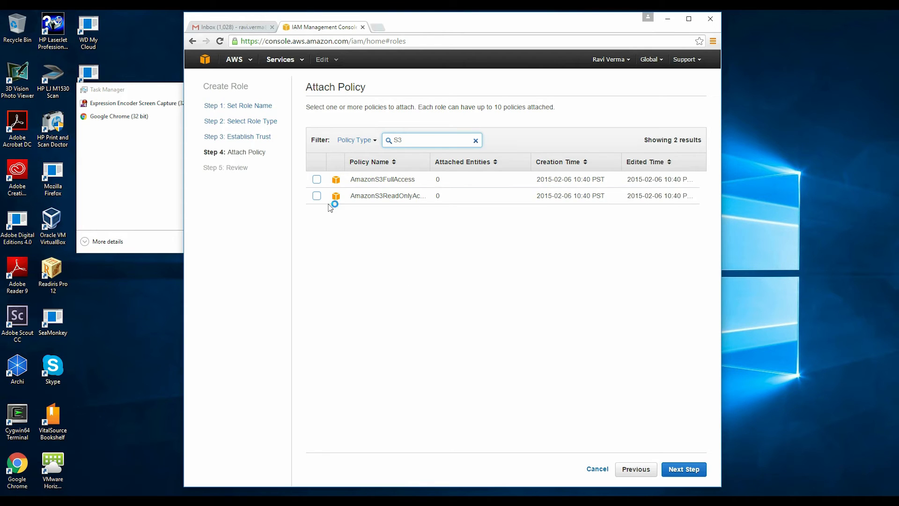
{"action": "left_click", "coordinate": [316, 180]}
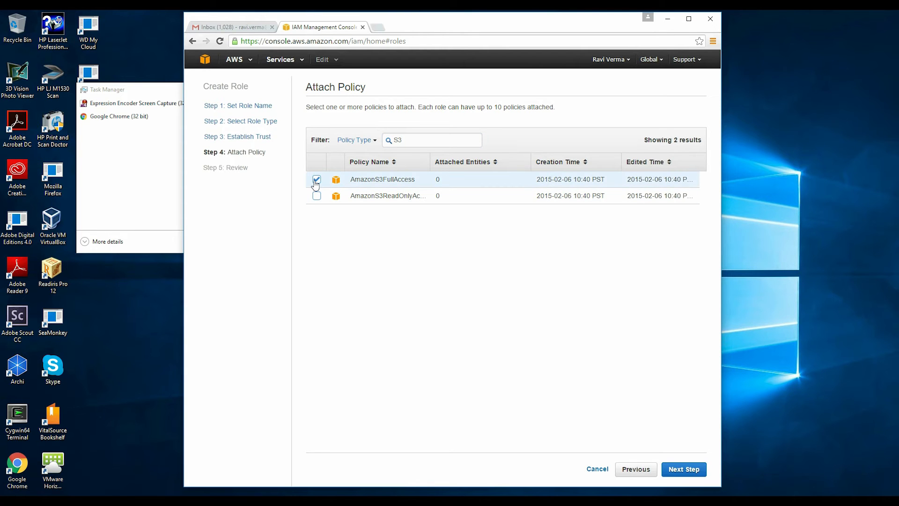
{"action": "double_click", "coordinate": [397, 140]}
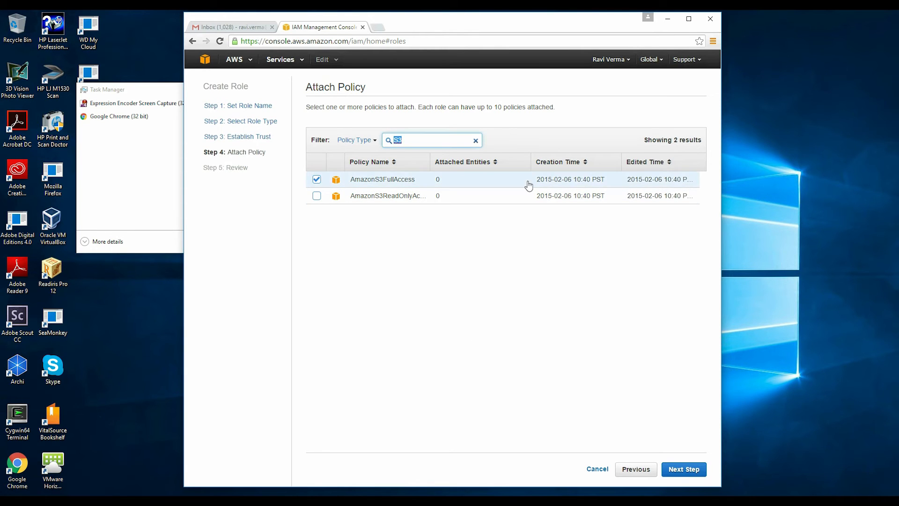
{"action": "type", "text": "rds"}
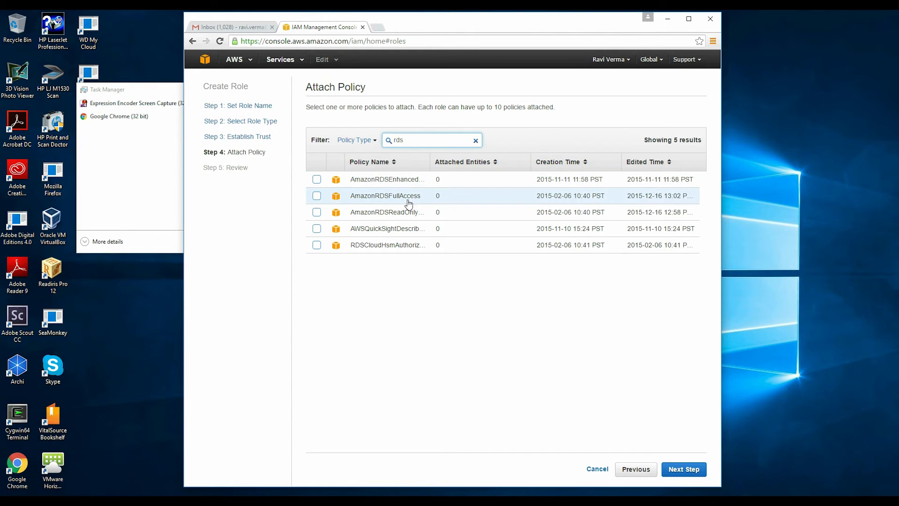
{"action": "left_click", "coordinate": [317, 197]}
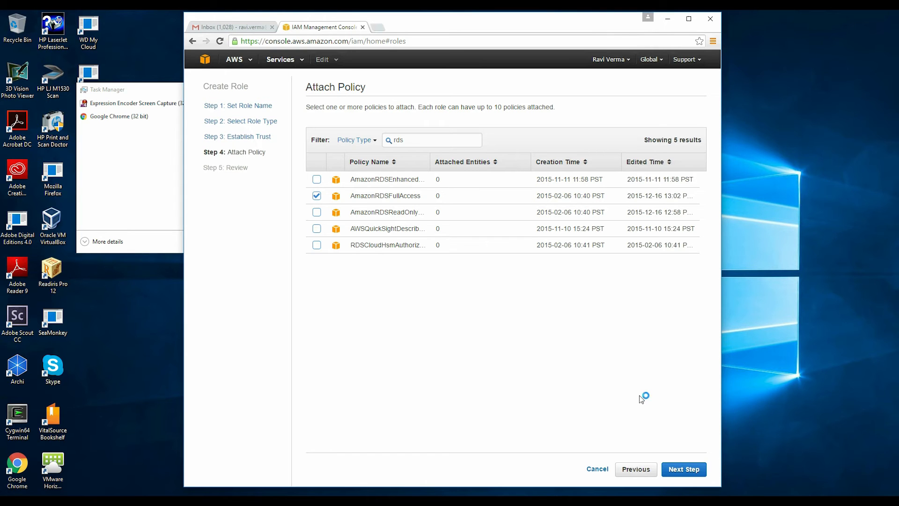
{"action": "left_click", "coordinate": [682, 469]}
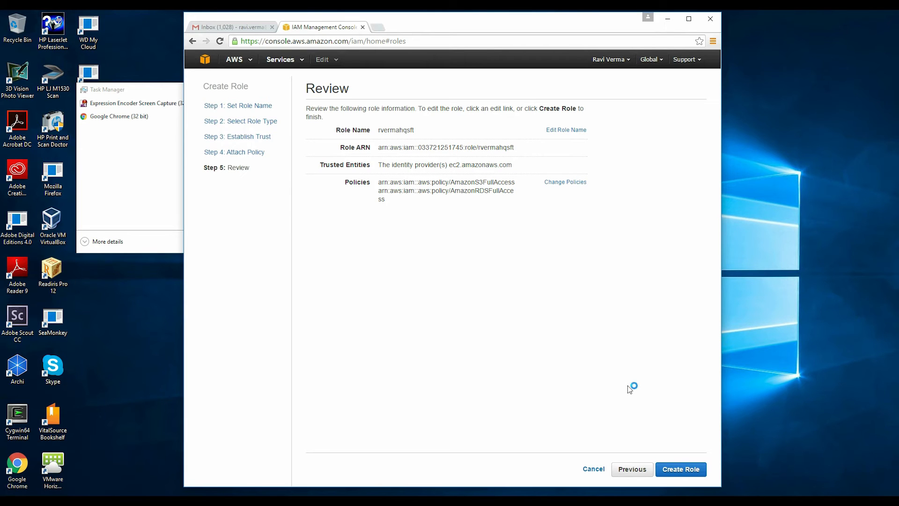
{"action": "left_click", "coordinate": [668, 469]}
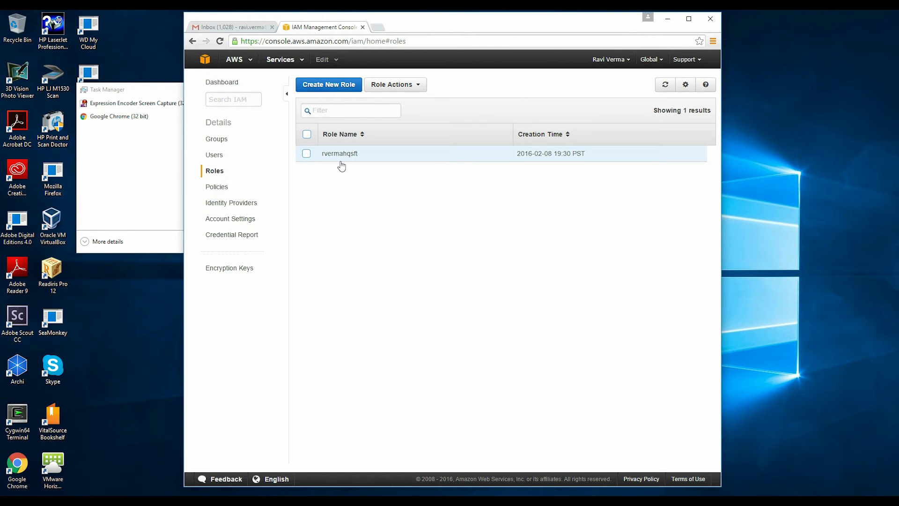
Step: From the console home, open RDS, pick the MySQL engine and choose the Dev/Test option
{"action": "left_click", "coordinate": [208, 62]}
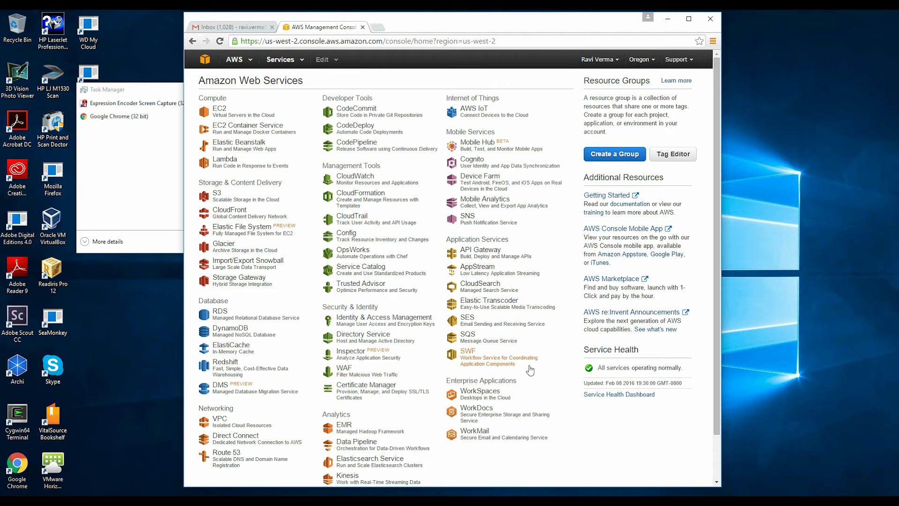
{"action": "left_click", "coordinate": [219, 317]}
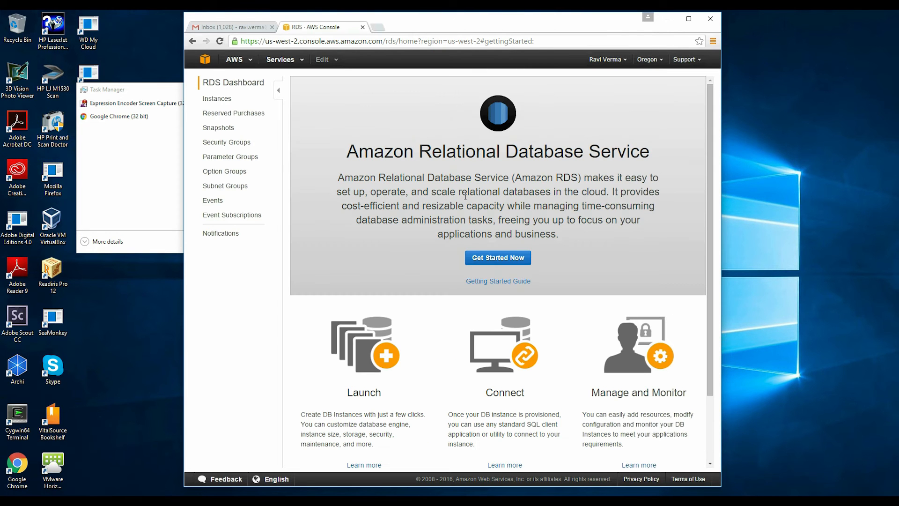
{"action": "left_click", "coordinate": [502, 263]}
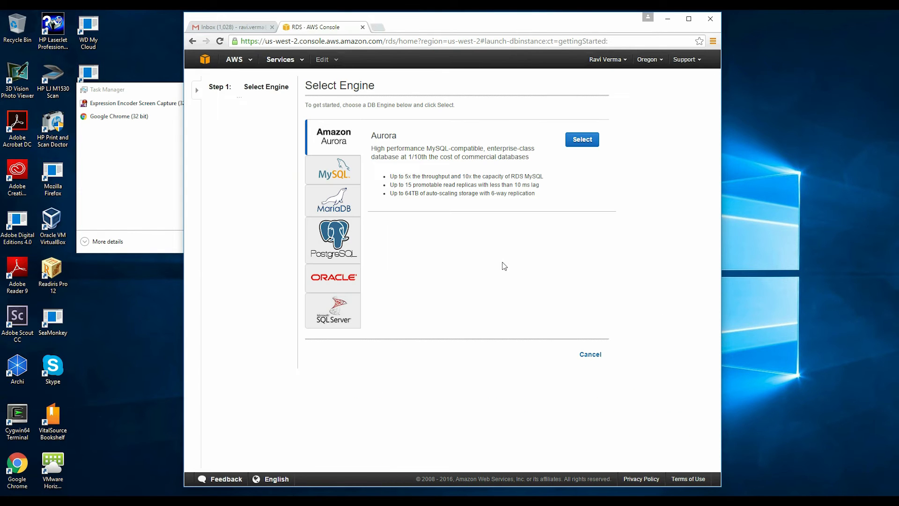
{"action": "left_click", "coordinate": [340, 174]}
{"action": "left_click", "coordinate": [582, 140]}
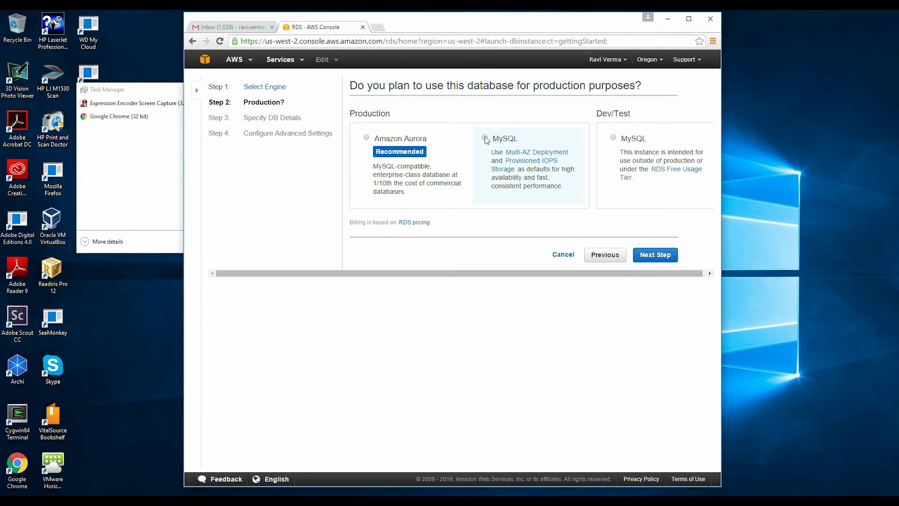
{"action": "left_click", "coordinate": [486, 138]}
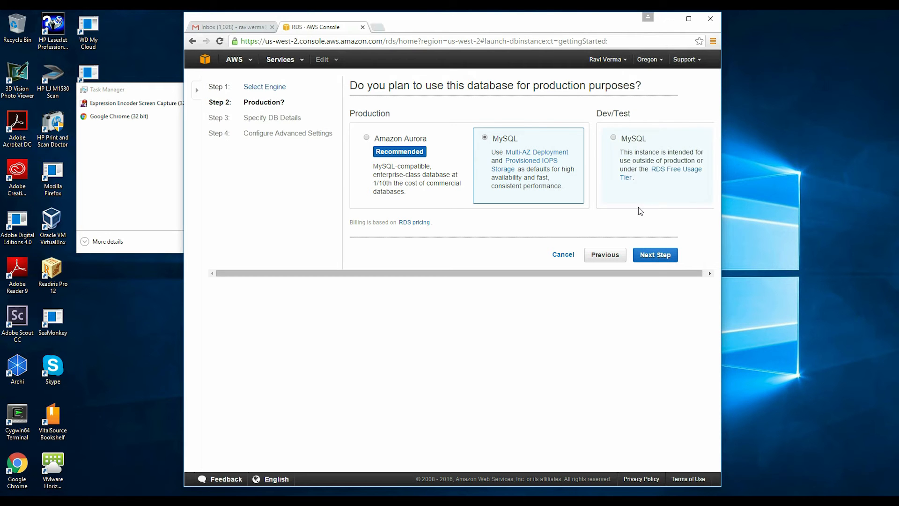
{"action": "left_click", "coordinate": [614, 138]}
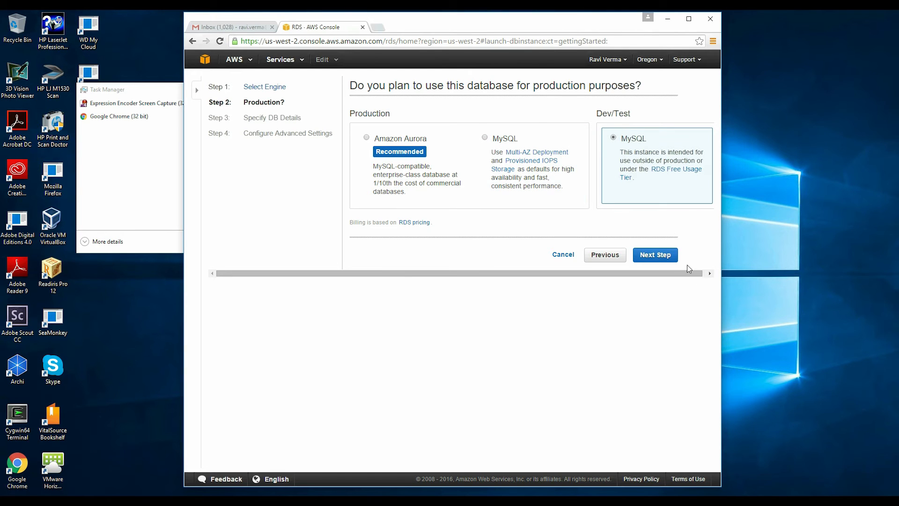
{"action": "left_click", "coordinate": [664, 256]}
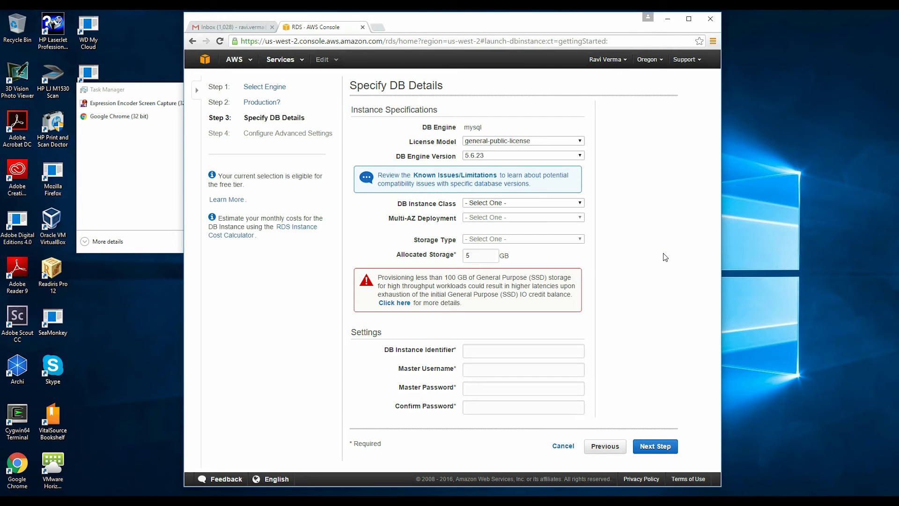
Step: Set the DB instance class to db.t2.micro and Multi-AZ Deployment to Yes
{"action": "left_click", "coordinate": [581, 203]}
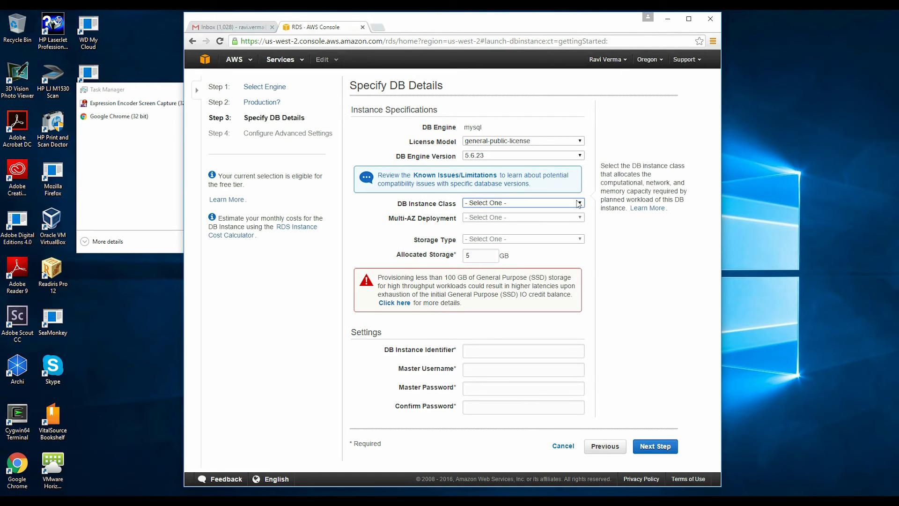
{"action": "left_click", "coordinate": [581, 203]}
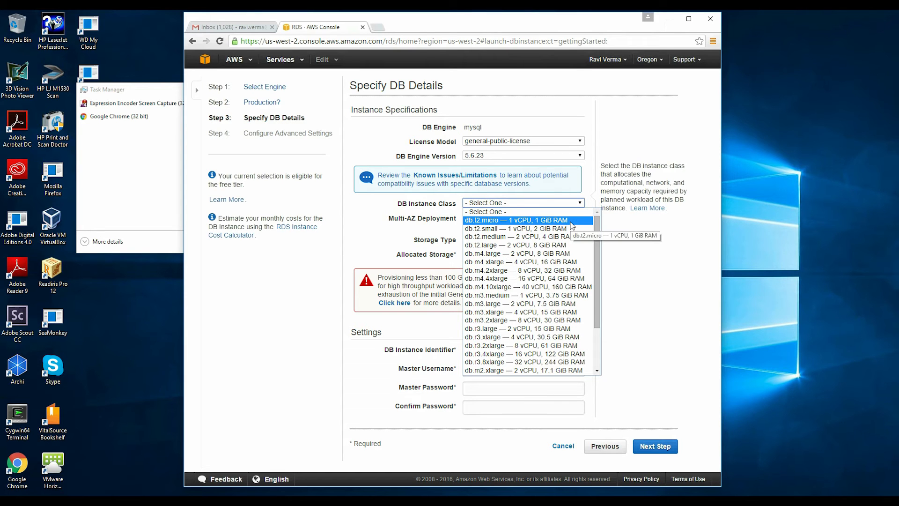
{"action": "left_click", "coordinate": [572, 226]}
{"action": "left_click", "coordinate": [581, 217]}
{"action": "left_click", "coordinate": [523, 242]}
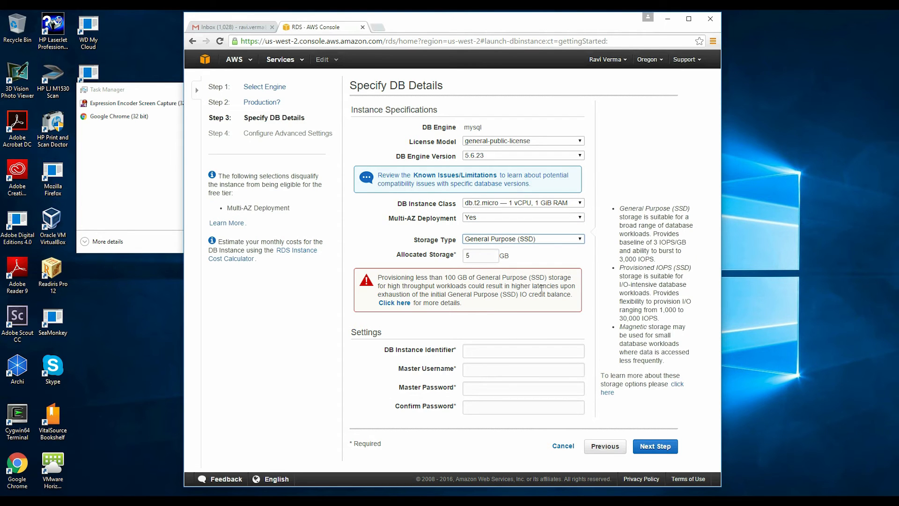
Step: Enter the DB instance identifier, master username and password, then continue to advanced settings
{"action": "left_click", "coordinate": [526, 351]}
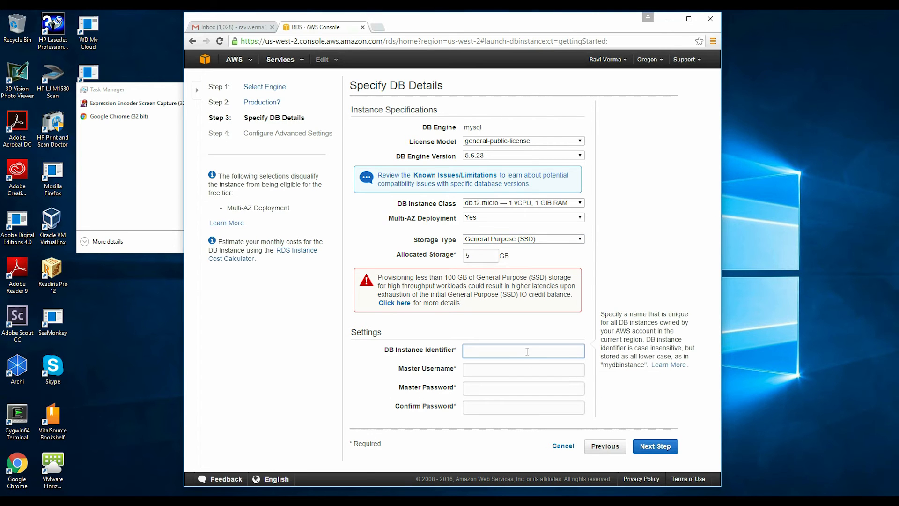
{"action": "type", "text": "rvermahqsft"}
{"action": "left_click", "coordinate": [504, 370]}
{"action": "key", "text": "Tab"}
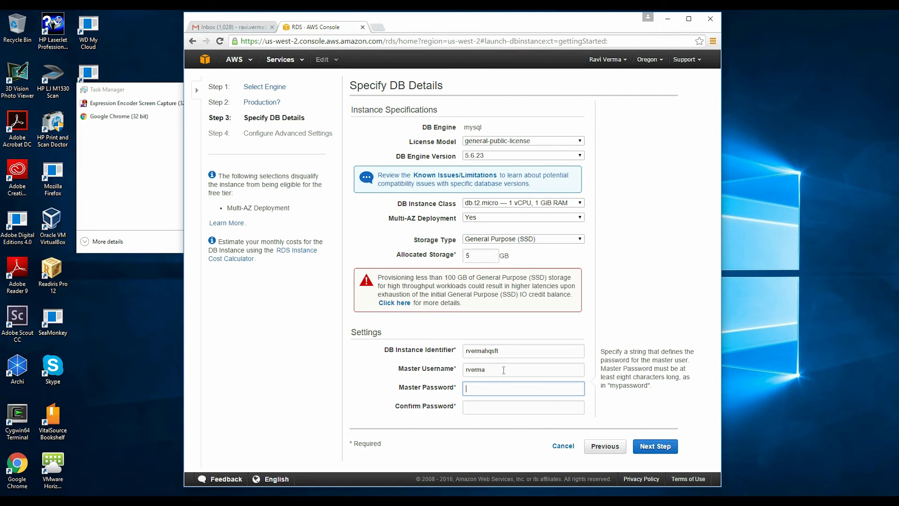
{"action": "type", "text": "•••"}
{"action": "key", "text": "Tab"}
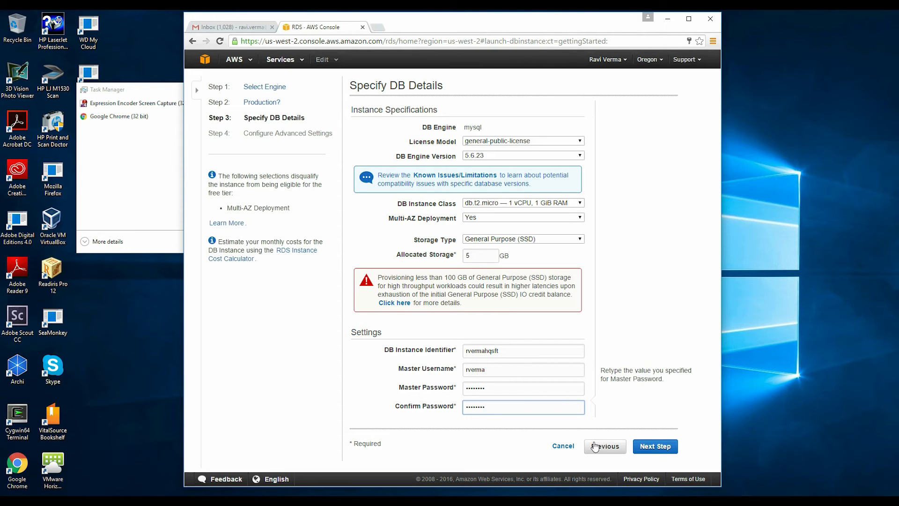
{"action": "left_click", "coordinate": [662, 448]}
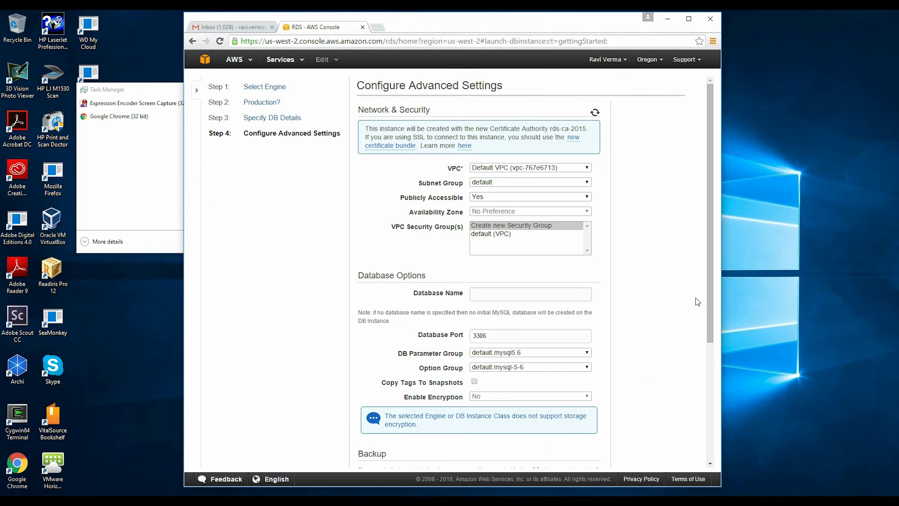
Step: Launch the MySQL DB instance, view it in the instances list, and return to console home
{"action": "left_click_drag", "start_coordinate": [712, 300], "coordinate": [700, 442]}
{"action": "left_click", "coordinate": [679, 447]}
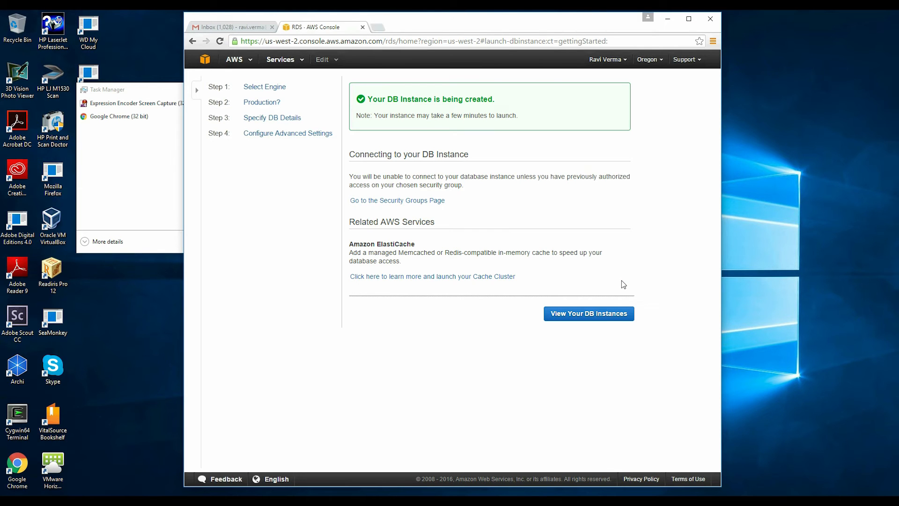
{"action": "left_click", "coordinate": [605, 312]}
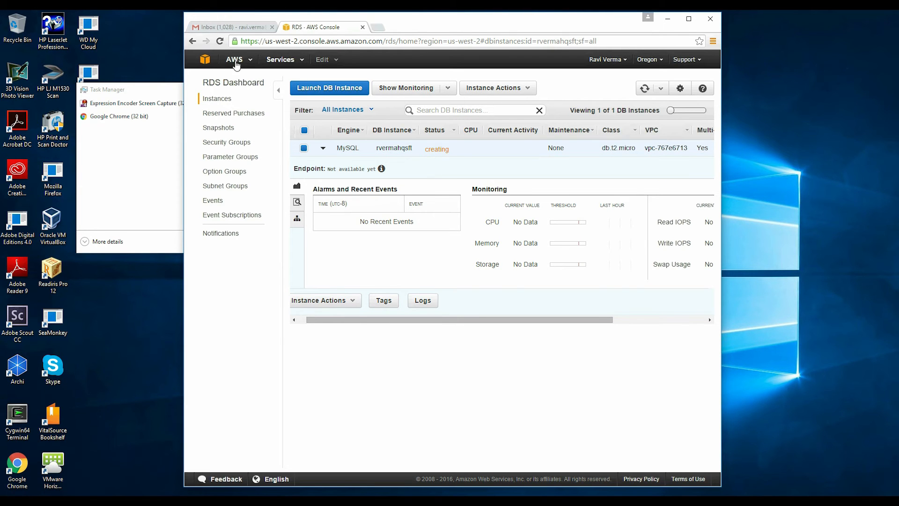
{"action": "left_click", "coordinate": [205, 59]}
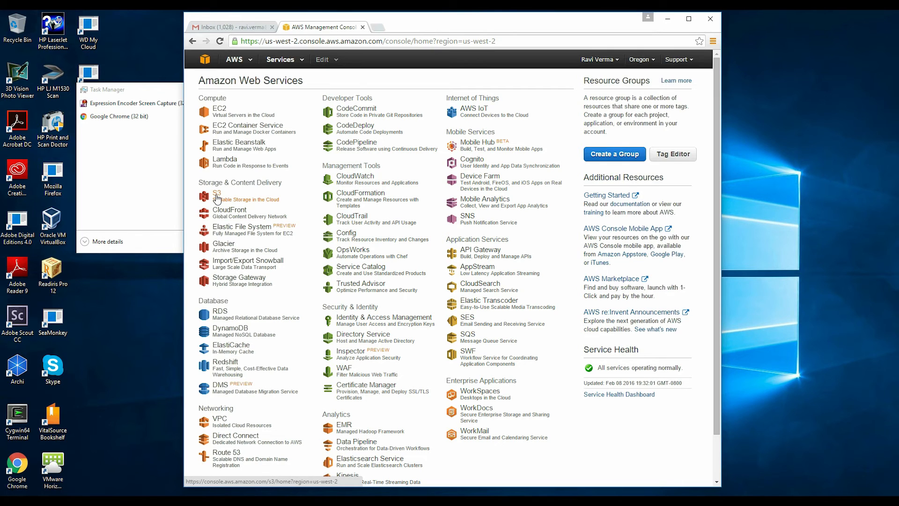
Step: Create a new S3 bucket under a chosen bucket name
{"action": "left_click", "coordinate": [217, 196]}
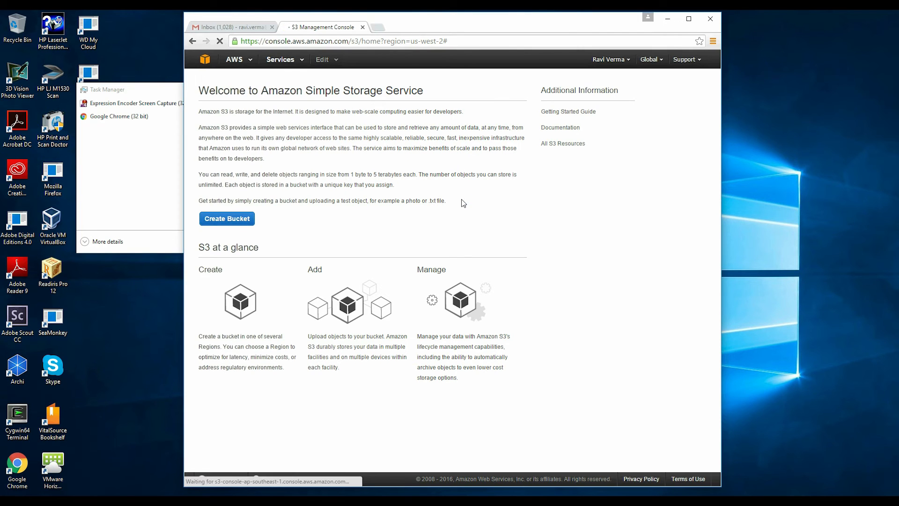
{"action": "left_click", "coordinate": [225, 219]}
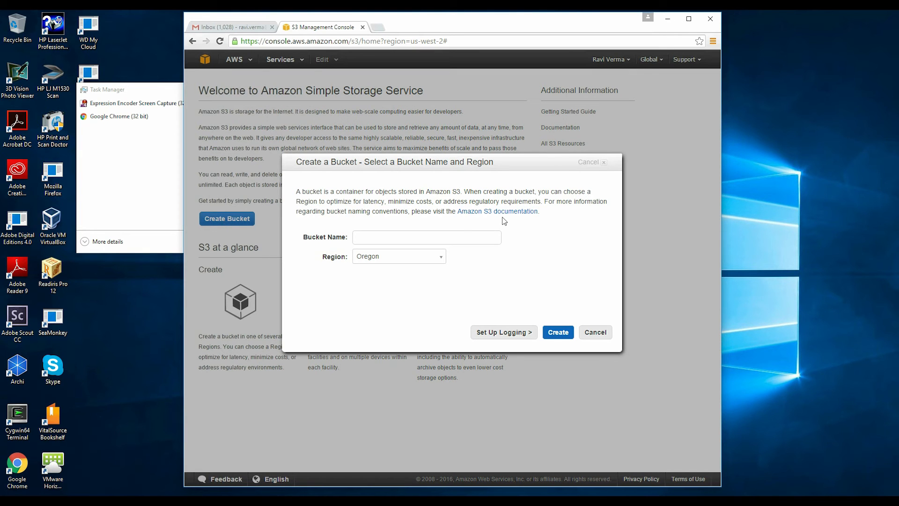
{"action": "left_click", "coordinate": [456, 236]}
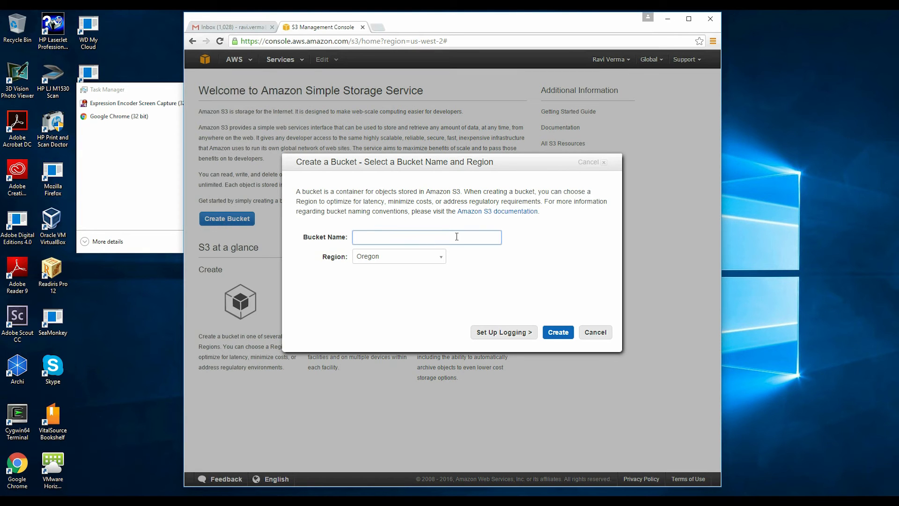
{"action": "type", "text": "rvermahqsft"}
{"action": "left_click", "coordinate": [561, 333]}
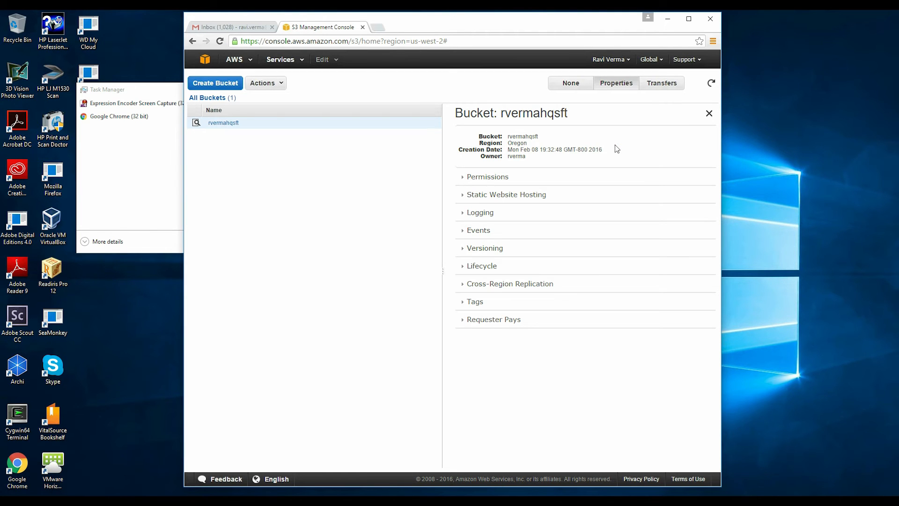
Step: Enable static website hosting on the bucket with index.html as the index document
{"action": "left_click", "coordinate": [464, 198]}
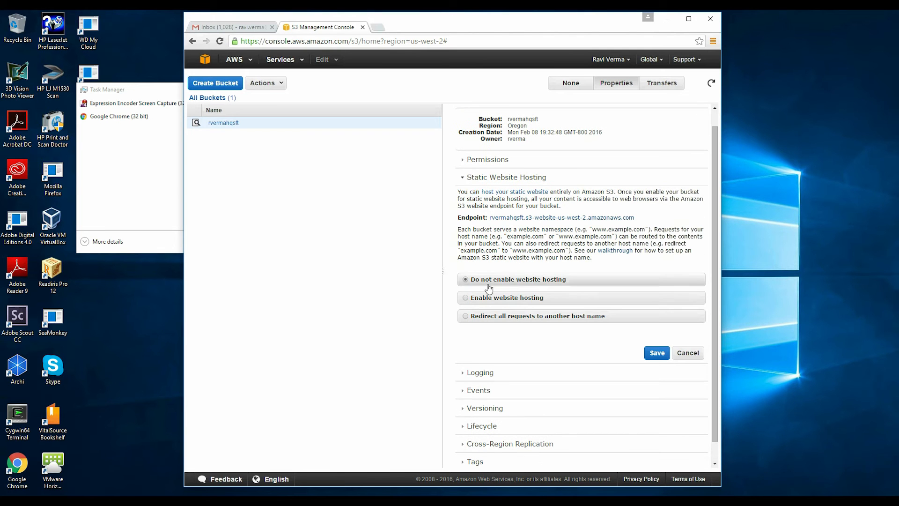
{"action": "left_click", "coordinate": [466, 299]}
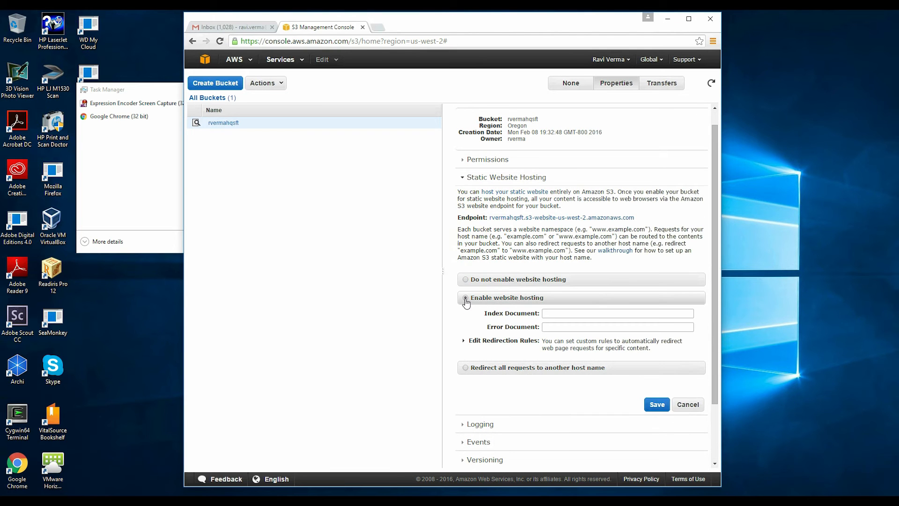
{"action": "left_click", "coordinate": [588, 313]}
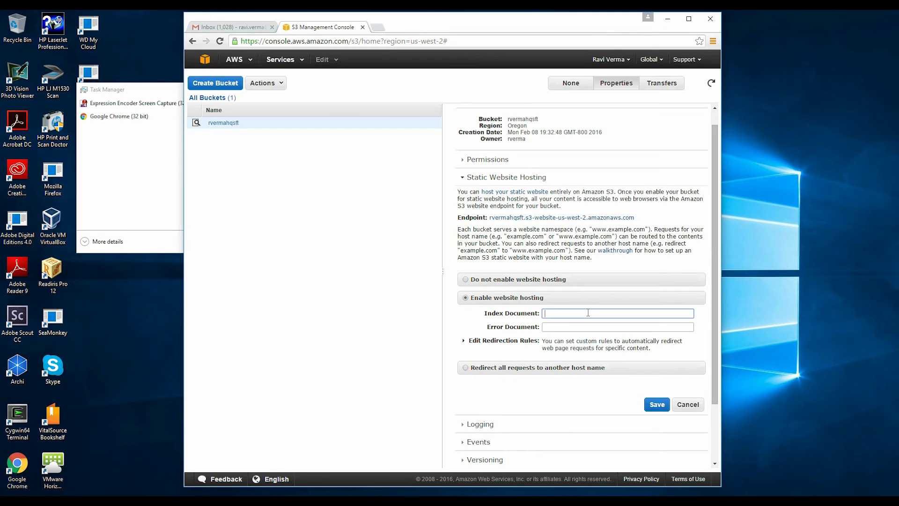
{"action": "type", "text": "index.html"}
{"action": "left_click", "coordinate": [655, 405]}
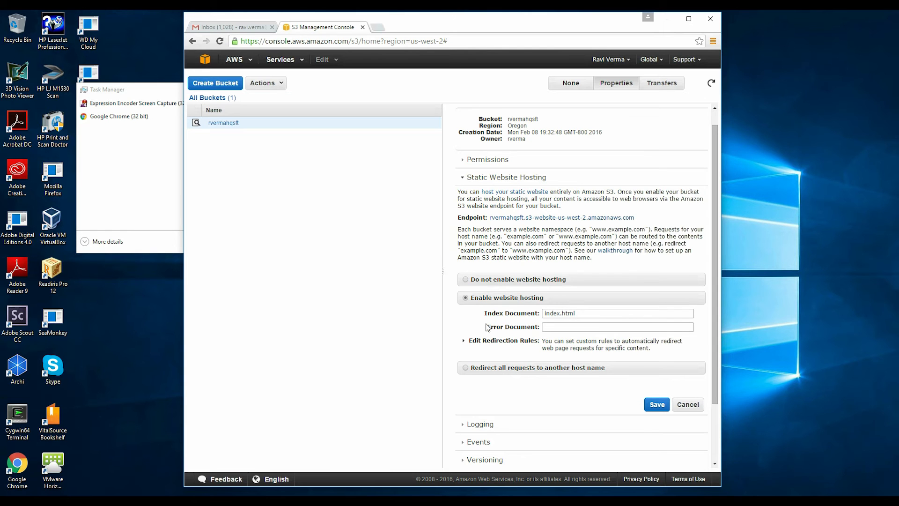
{"action": "left_click", "coordinate": [657, 404]}
{"action": "left_click", "coordinate": [205, 61]}
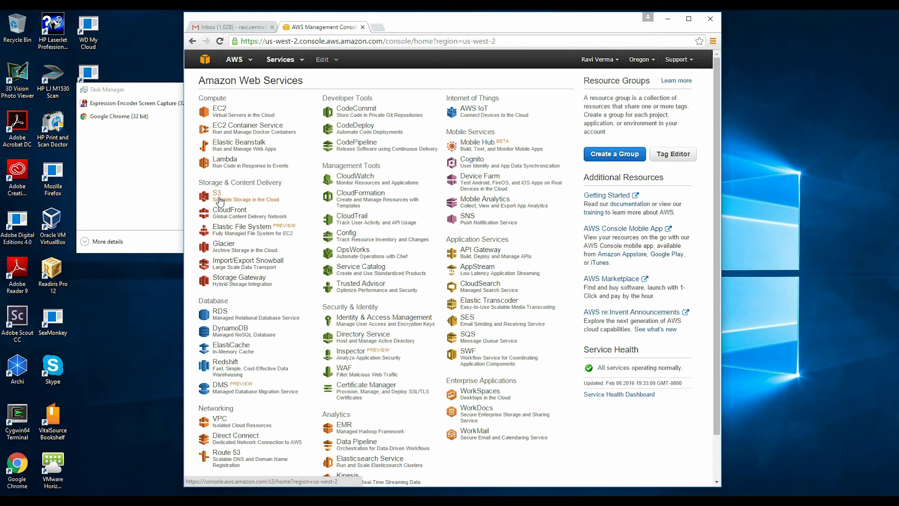
Step: Launch a new EC2 instance from the Red Hat Enterprise Linux 7.2 AMI on t2.micro
{"action": "left_click", "coordinate": [216, 114]}
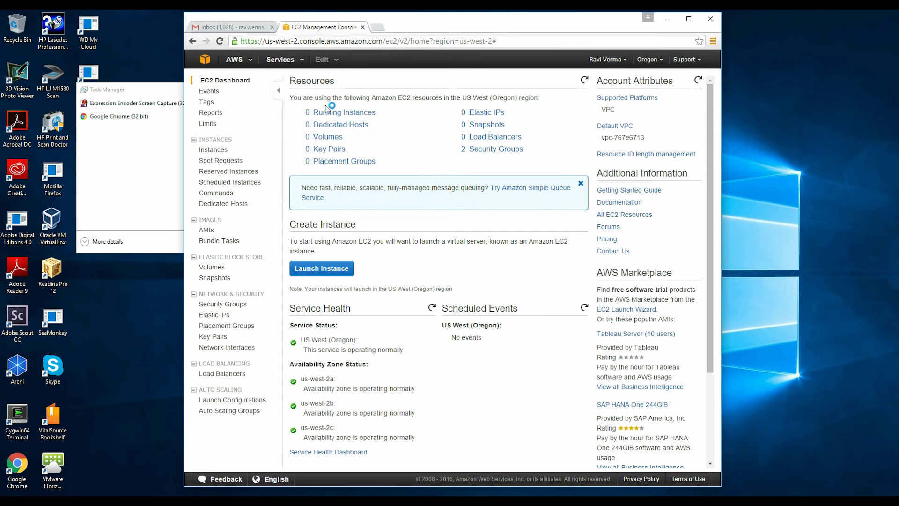
{"action": "left_click", "coordinate": [327, 276]}
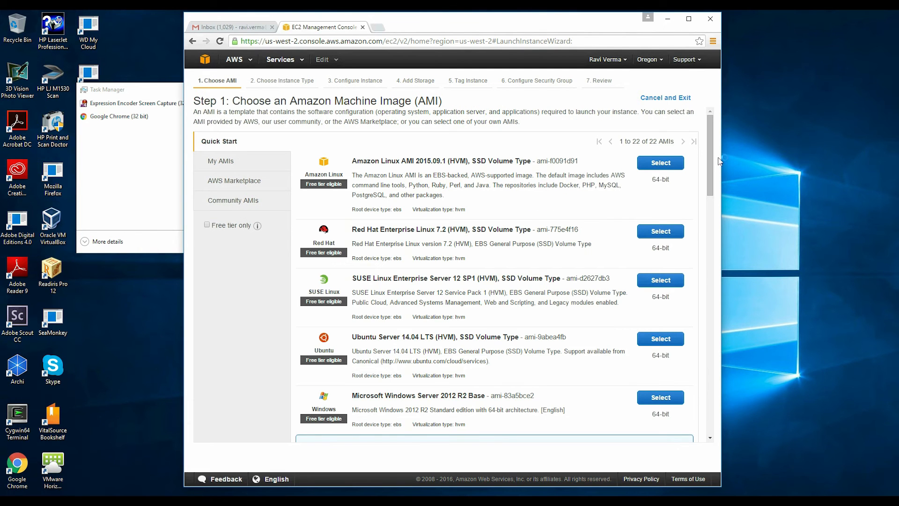
{"action": "left_click_drag", "start_coordinate": [710, 161], "coordinate": [729, 164]}
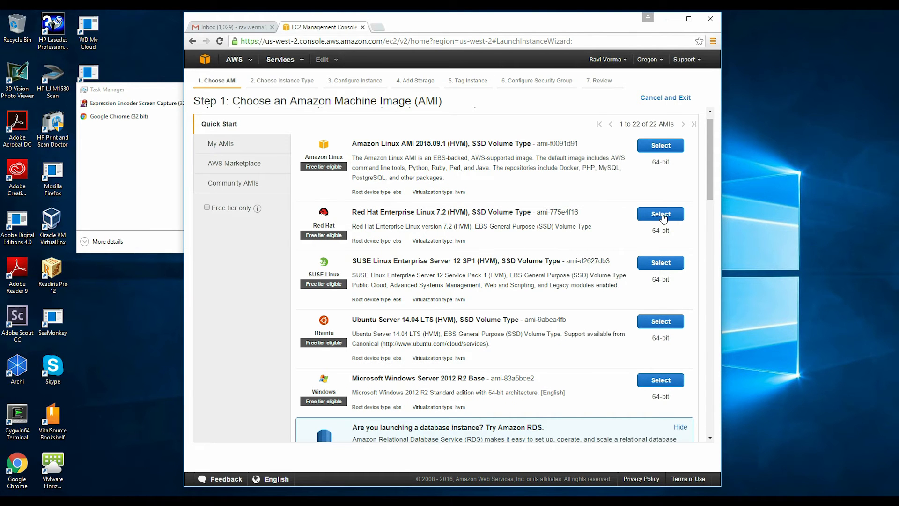
{"action": "left_click", "coordinate": [662, 216]}
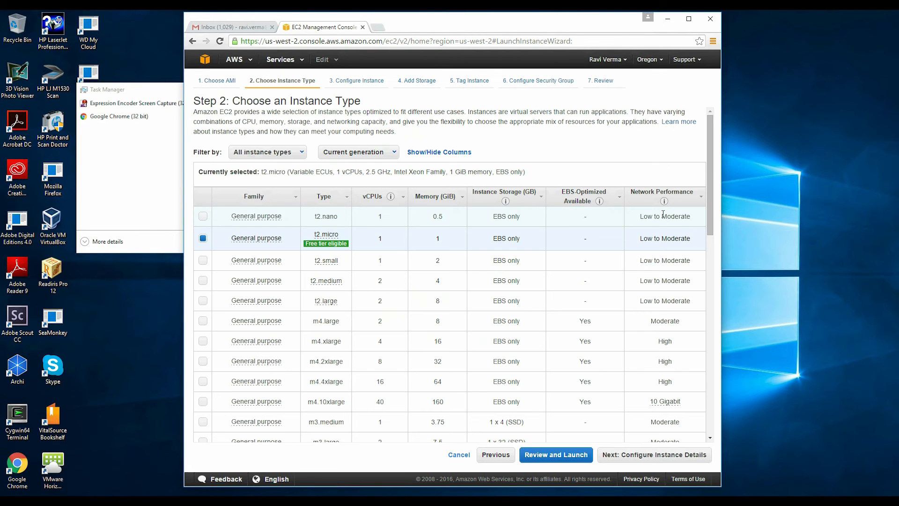
{"action": "left_click_drag", "start_coordinate": [709, 228], "coordinate": [712, 247]}
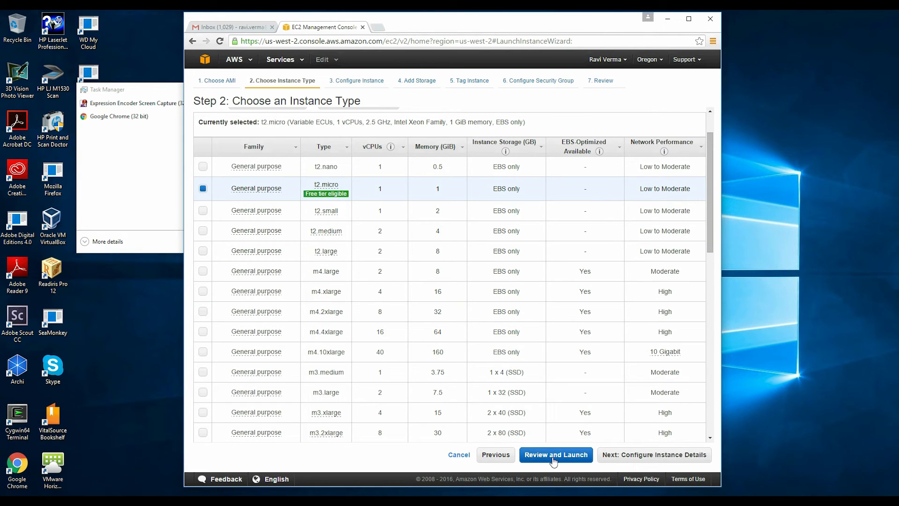
{"action": "left_click", "coordinate": [645, 456]}
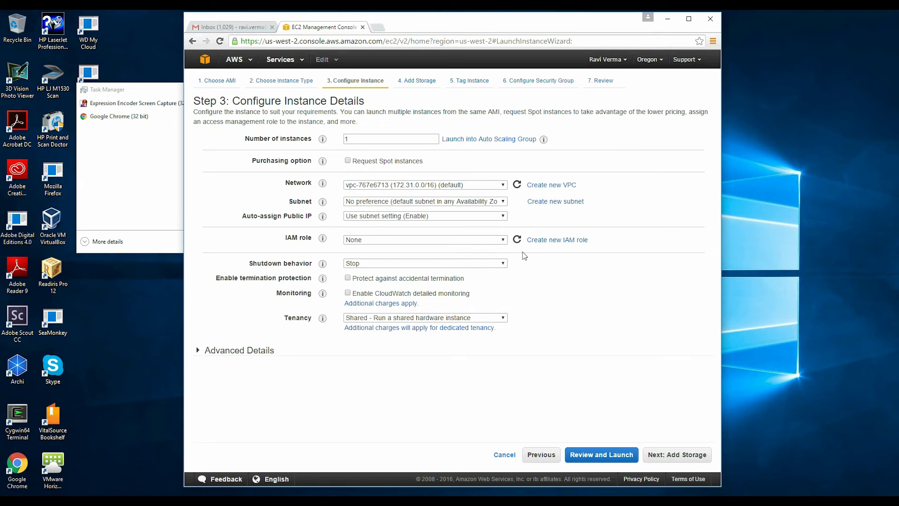
Step: Assign the existing IAM role, keep the default subnet and VPC, and advance to review
{"action": "left_click", "coordinate": [501, 240]}
{"action": "left_click", "coordinate": [438, 253]}
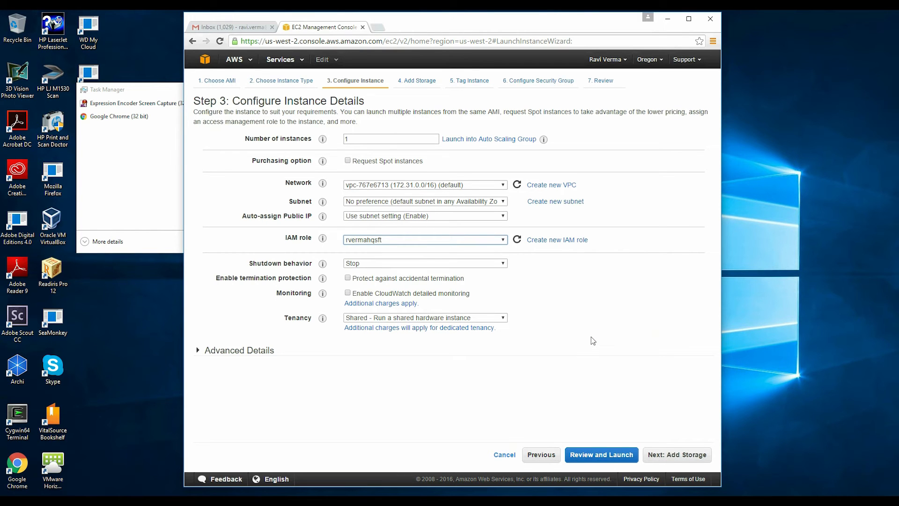
{"action": "left_click", "coordinate": [502, 203]}
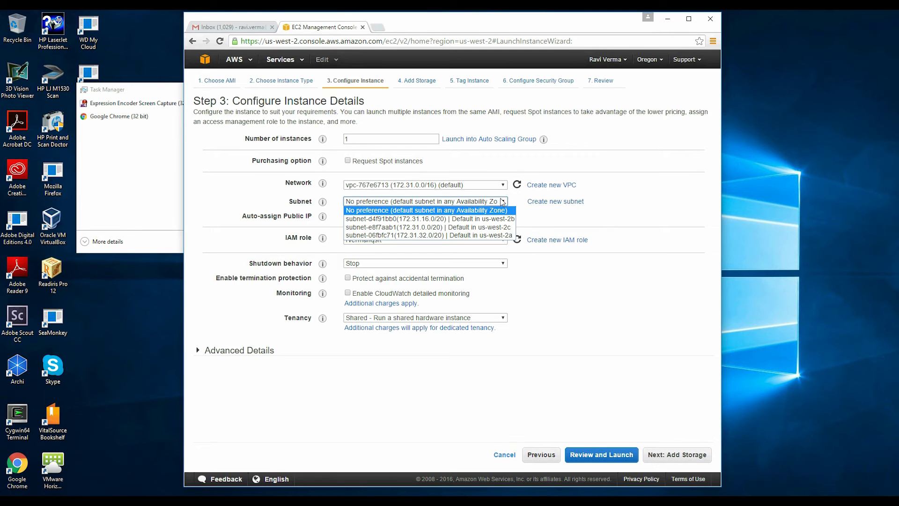
{"action": "left_click", "coordinate": [503, 202]}
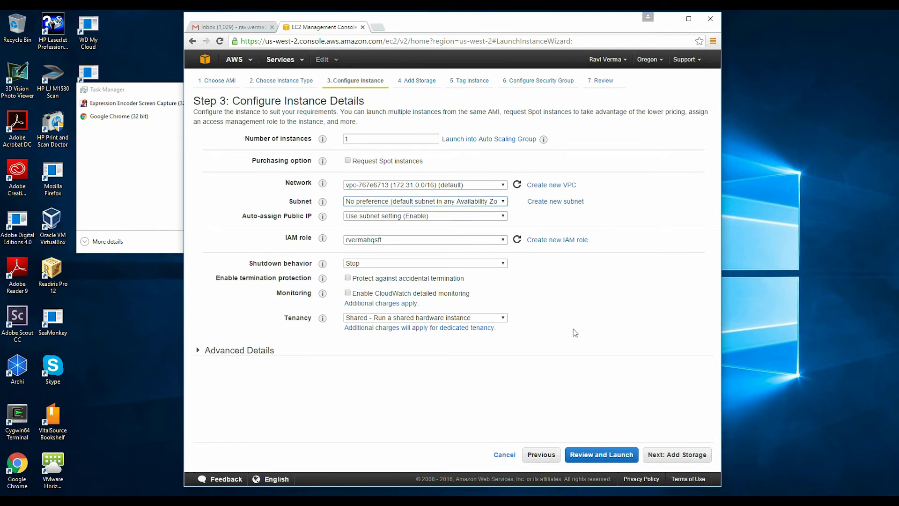
{"action": "left_click", "coordinate": [500, 187]}
{"action": "left_click", "coordinate": [500, 187]}
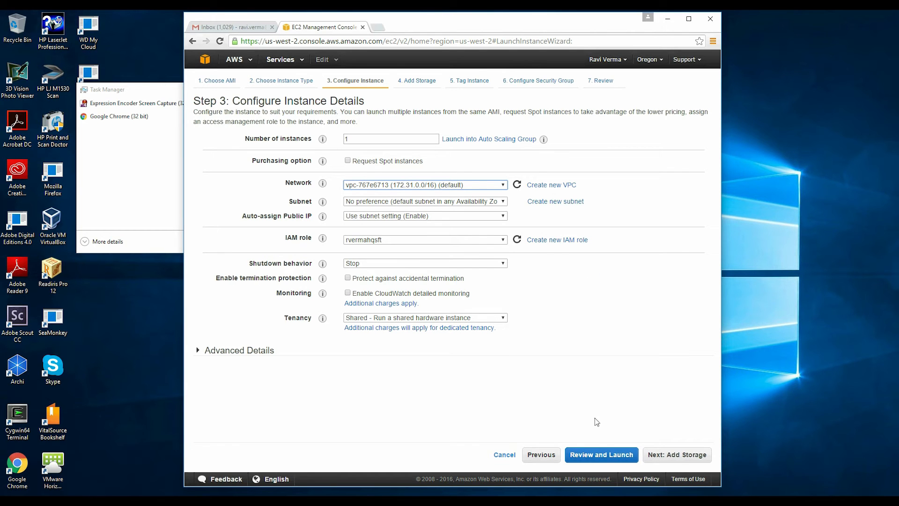
{"action": "left_click", "coordinate": [646, 461]}
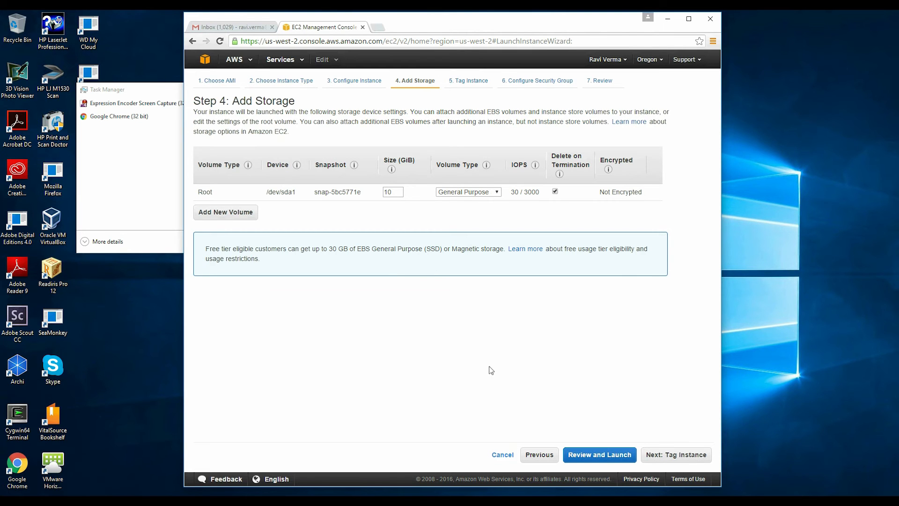
{"action": "left_click", "coordinate": [612, 455]}
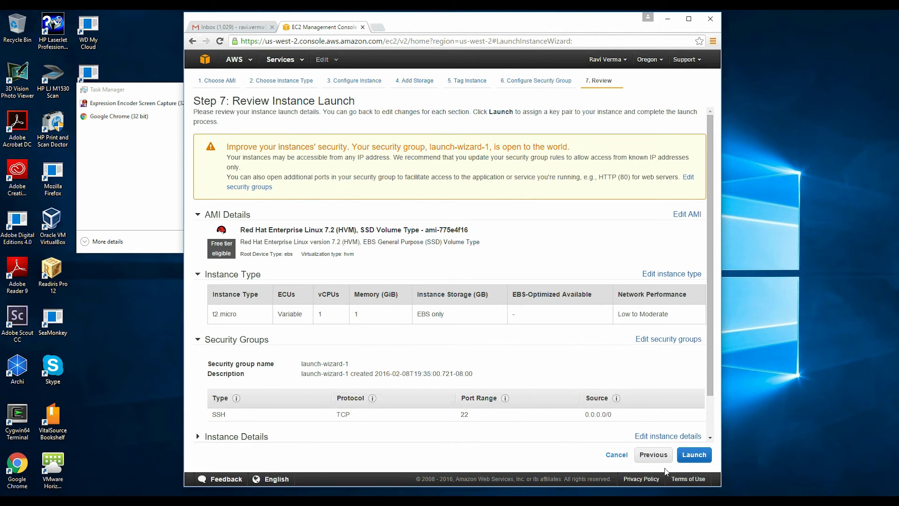
Step: Create a new key pair for the launch and download its private .pem key
{"action": "left_click", "coordinate": [693, 459]}
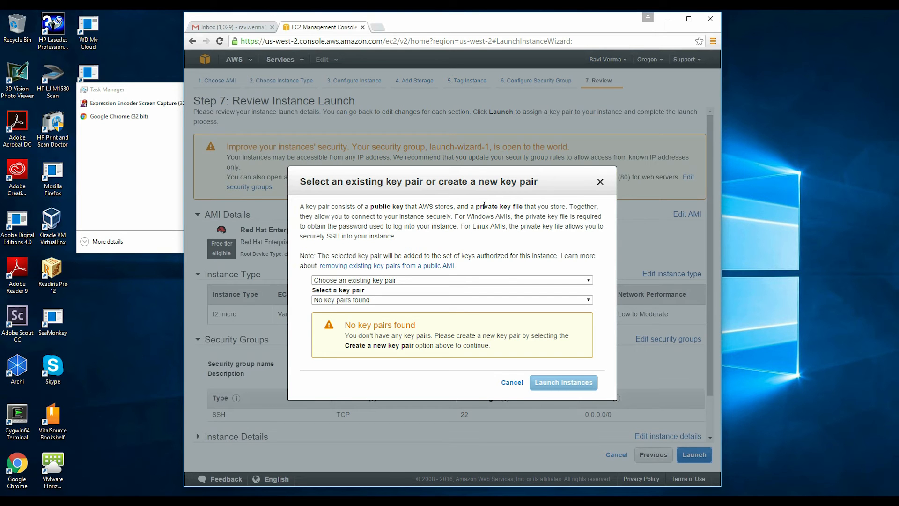
{"action": "left_click", "coordinate": [512, 281]}
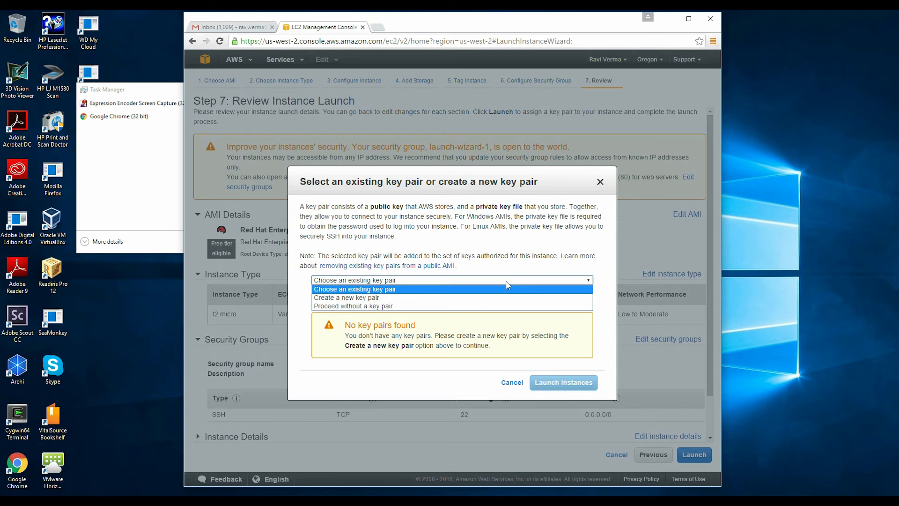
{"action": "left_click", "coordinate": [496, 297]}
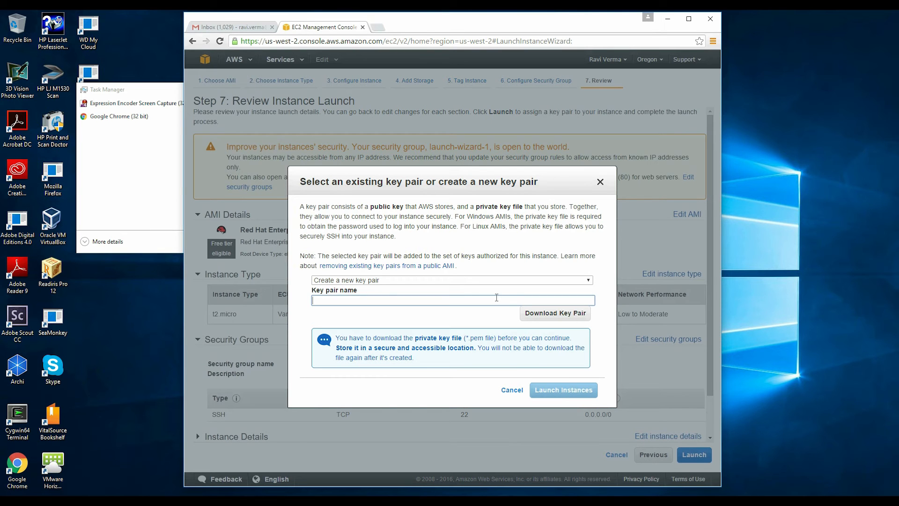
{"action": "type", "text": "rvermahqsft"}
{"action": "left_click", "coordinate": [541, 316]}
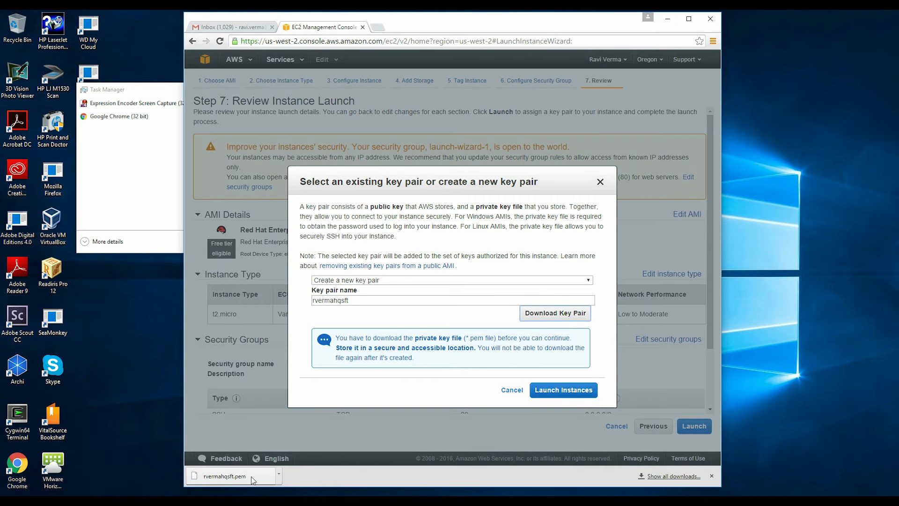
Step: Show the downloaded .pem key in its Downloads folder, then return to the browser
{"action": "left_click", "coordinate": [279, 475]}
{"action": "left_click", "coordinate": [310, 444]}
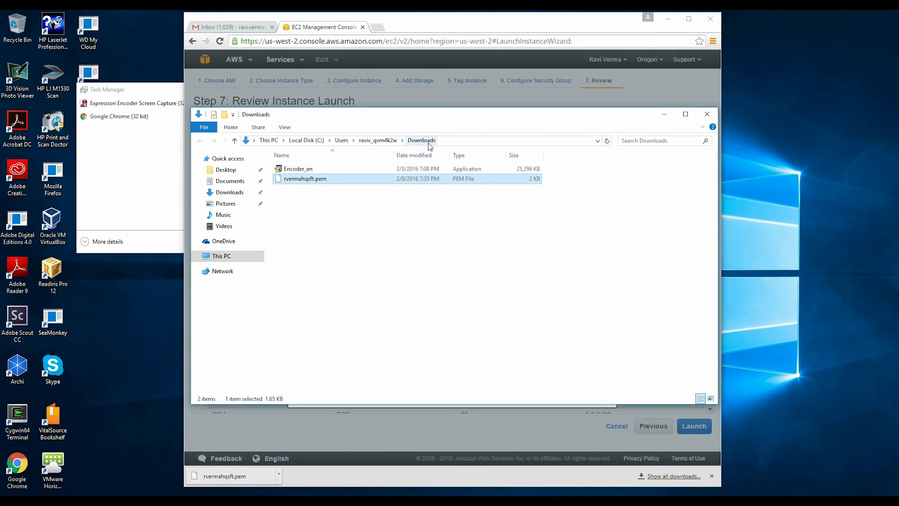
{"action": "left_click", "coordinate": [491, 27]}
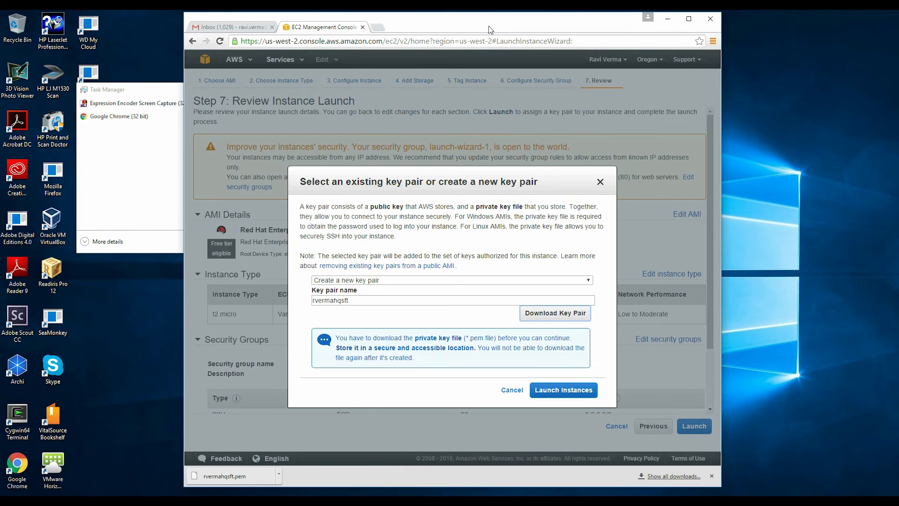
Step: Launch the t2.micro instance, check it as pending in the instances list, then go home
{"action": "left_click", "coordinate": [553, 391]}
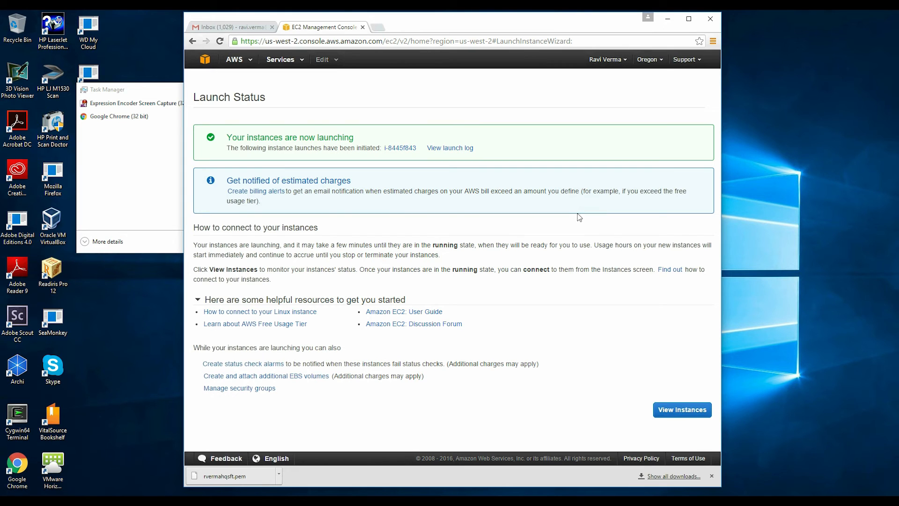
{"action": "left_click", "coordinate": [679, 412]}
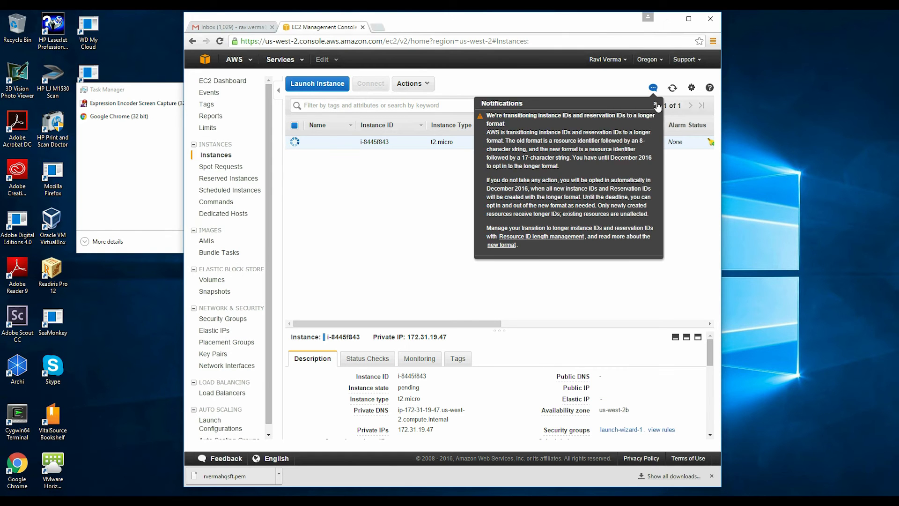
{"action": "left_click", "coordinate": [656, 103]}
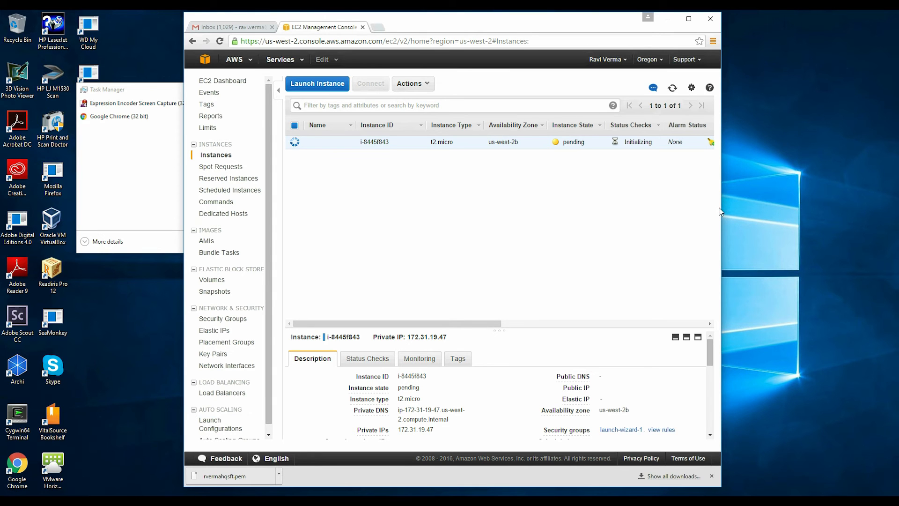
{"action": "left_click_drag", "start_coordinate": [721, 210], "coordinate": [827, 202]}
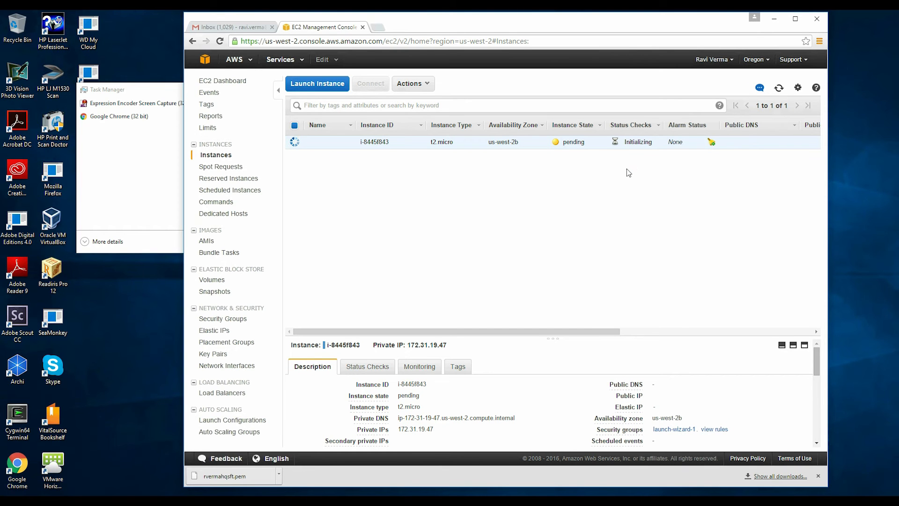
{"action": "left_click", "coordinate": [205, 60]}
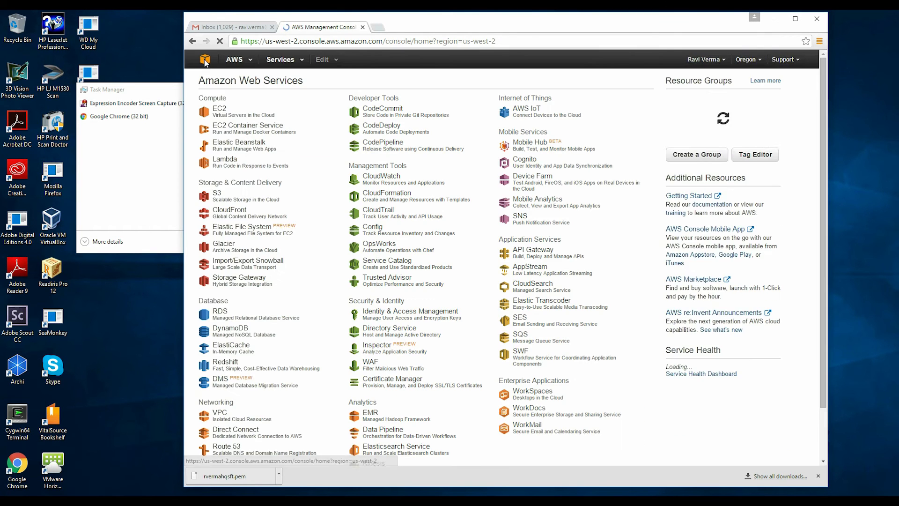
Step: Check the MySQL database under RDS DB Instances, then open EC2's running instances list
{"action": "left_click", "coordinate": [218, 313]}
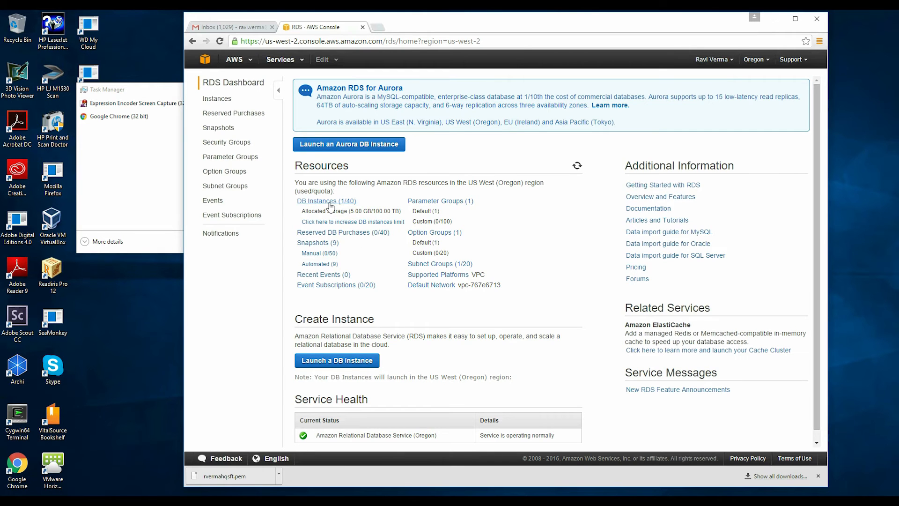
{"action": "left_click", "coordinate": [349, 201]}
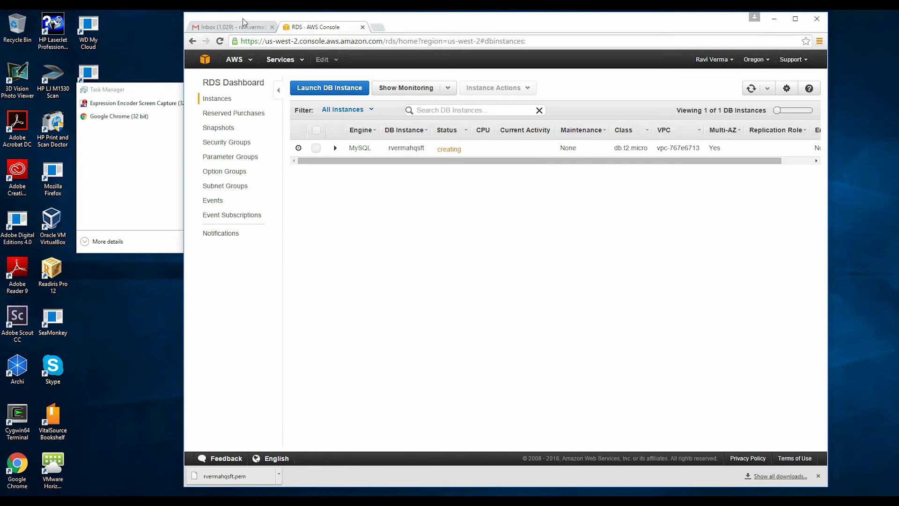
{"action": "left_click", "coordinate": [202, 61]}
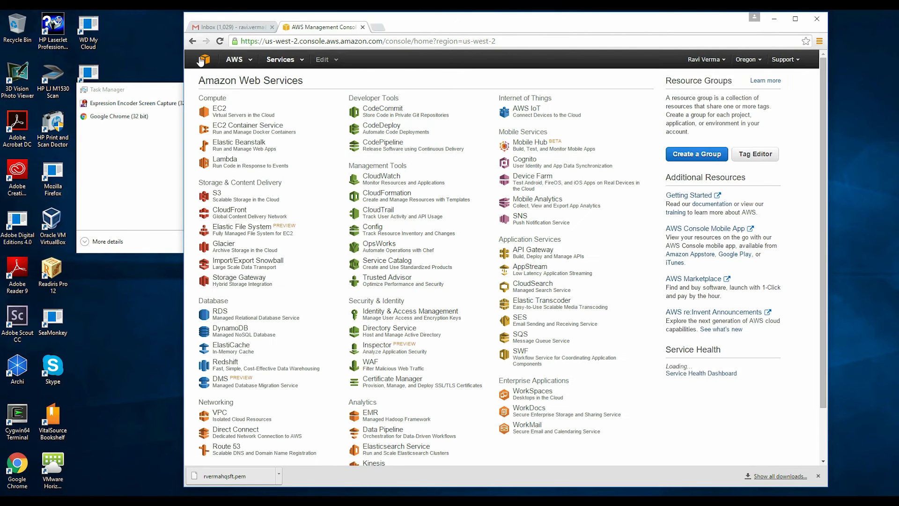
{"action": "left_click", "coordinate": [223, 116]}
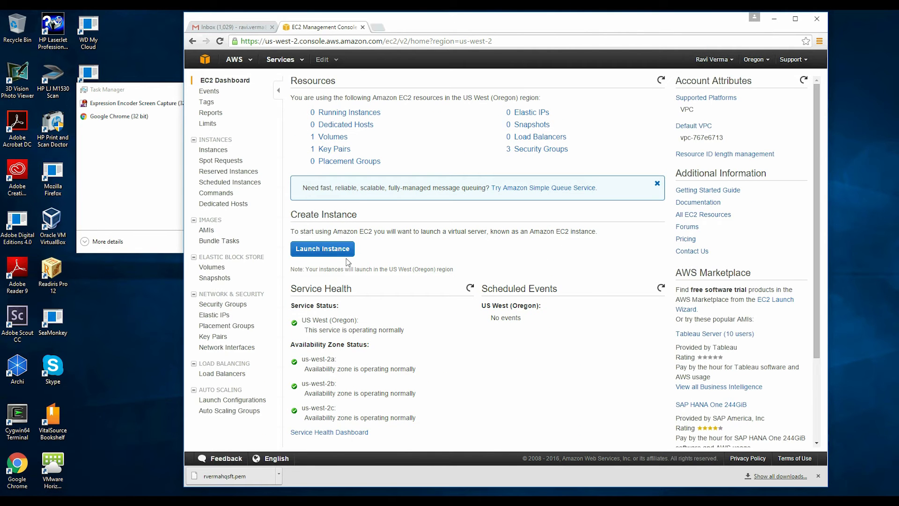
{"action": "left_click", "coordinate": [353, 113]}
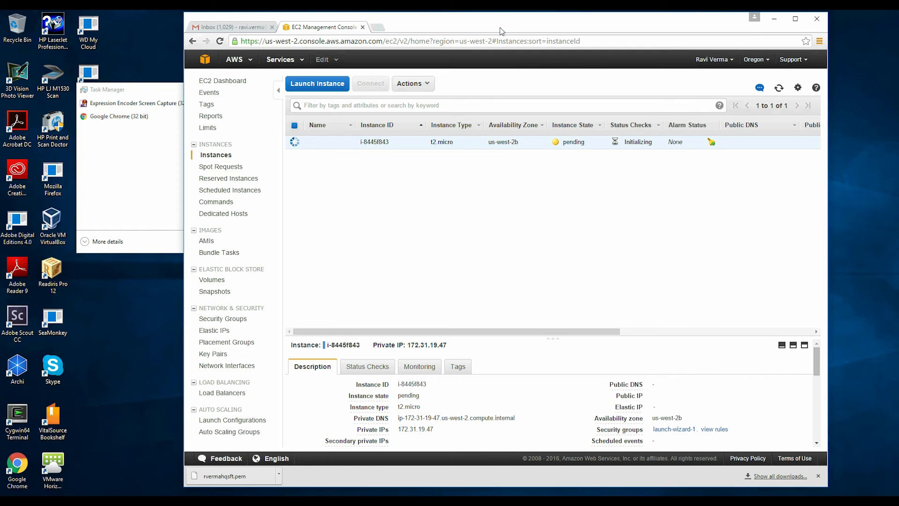
Step: Search 'putty download', download putty-0.66-installer.exe from the PuTTY Download Page, and run it
{"action": "left_click", "coordinate": [378, 27]}
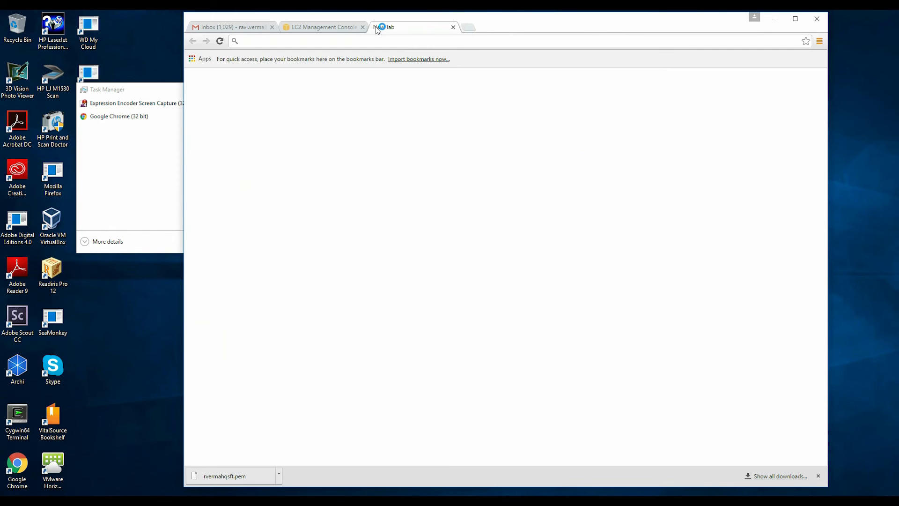
{"action": "type", "text": "putty"}
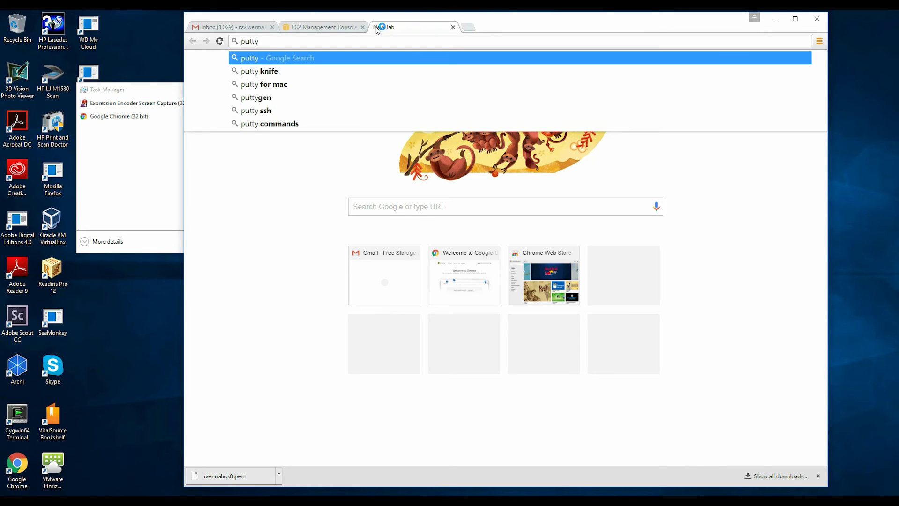
{"action": "type", "text": " dow"}
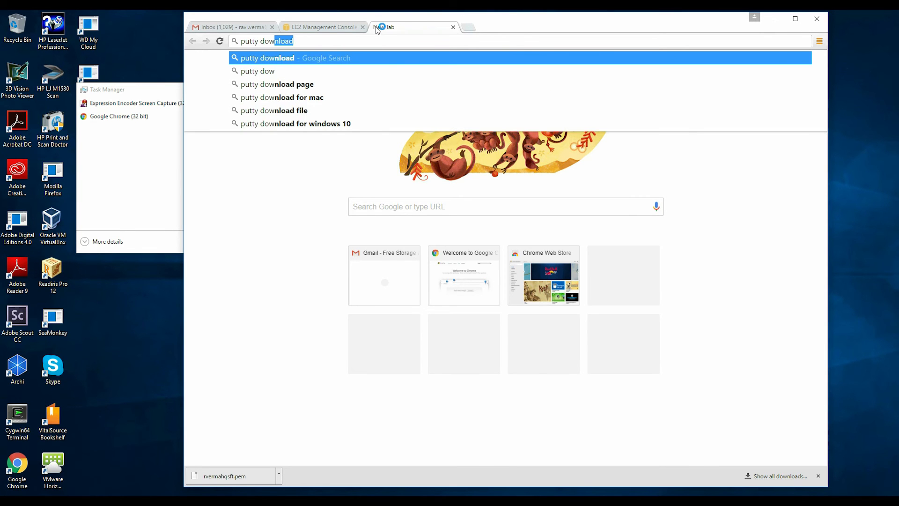
{"action": "key", "text": "Return"}
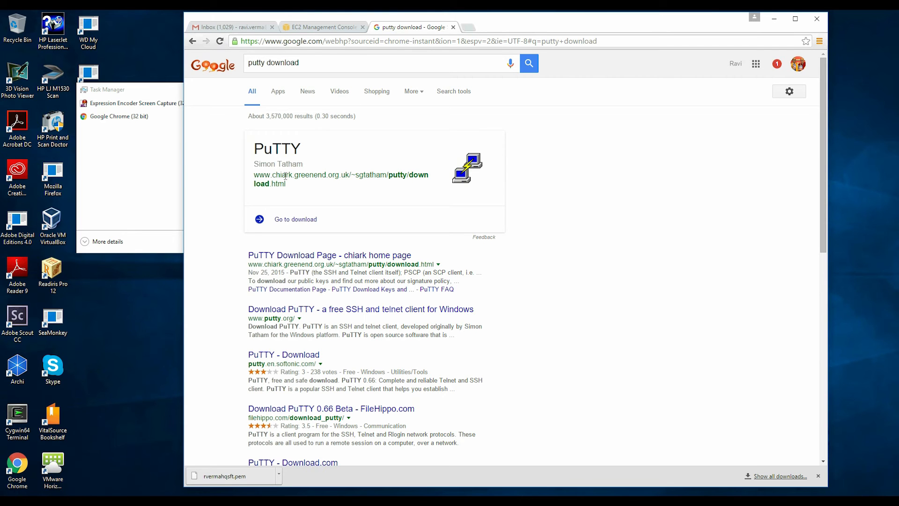
{"action": "left_click", "coordinate": [320, 257]}
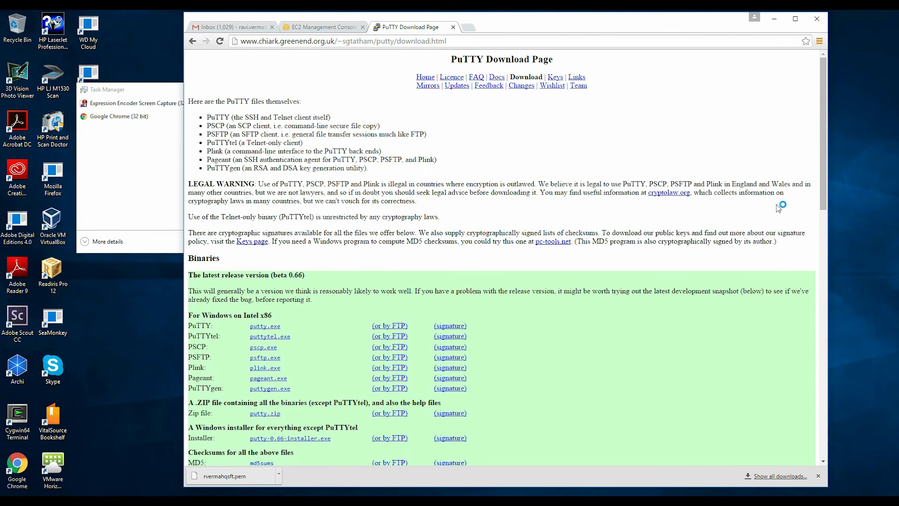
{"action": "left_click_drag", "start_coordinate": [822, 139], "coordinate": [823, 201]}
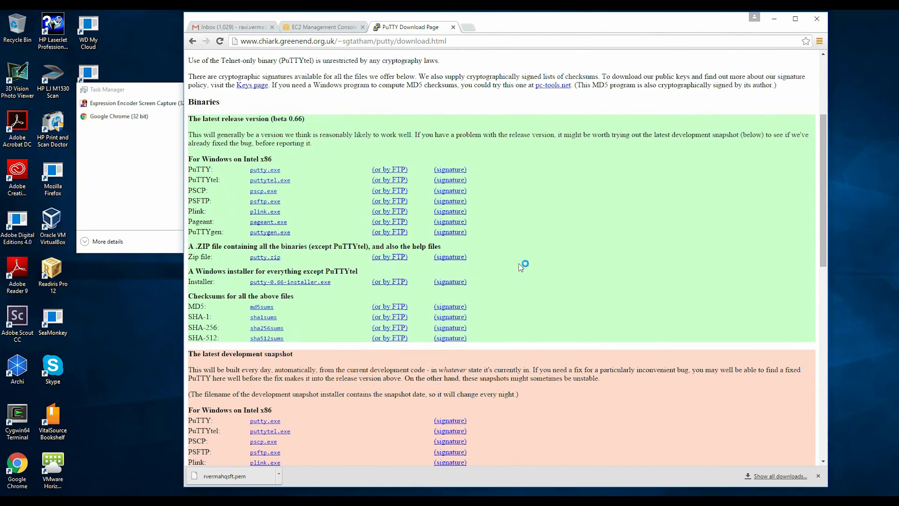
{"action": "left_click", "coordinate": [277, 283]}
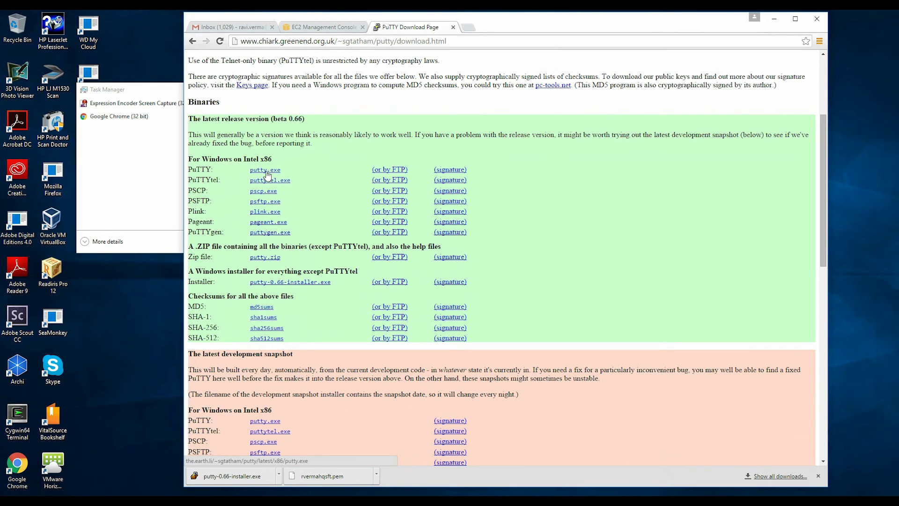
{"action": "left_click", "coordinate": [334, 482]}
{"action": "left_click", "coordinate": [235, 476]}
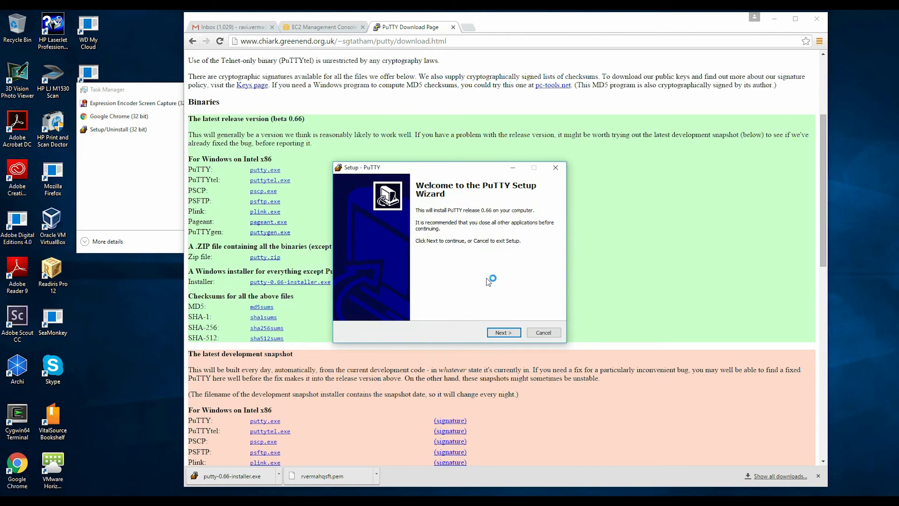
Step: Install PuTTY 0.66 accepting the default folder, Start menu folder and tasks
{"action": "left_click", "coordinate": [502, 333]}
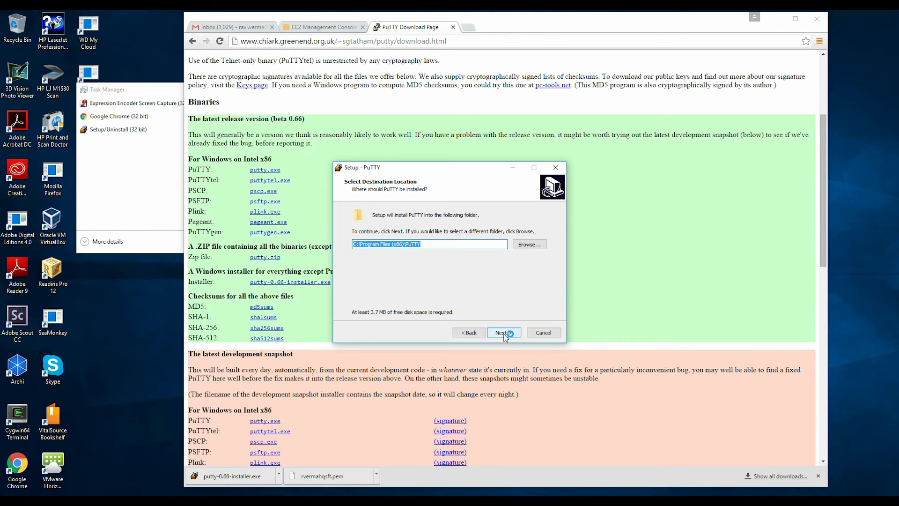
{"action": "left_click", "coordinate": [503, 333]}
{"action": "left_click", "coordinate": [503, 333]}
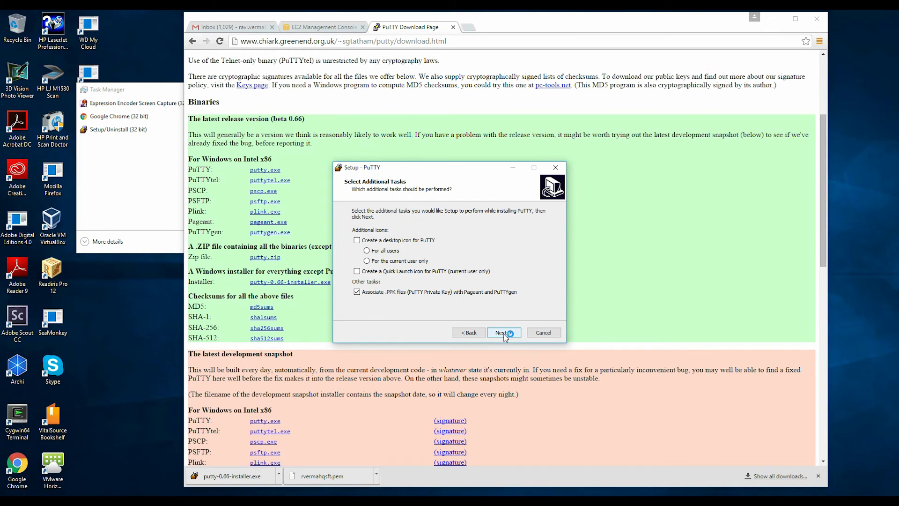
{"action": "left_click", "coordinate": [503, 333]}
{"action": "left_click", "coordinate": [504, 333]}
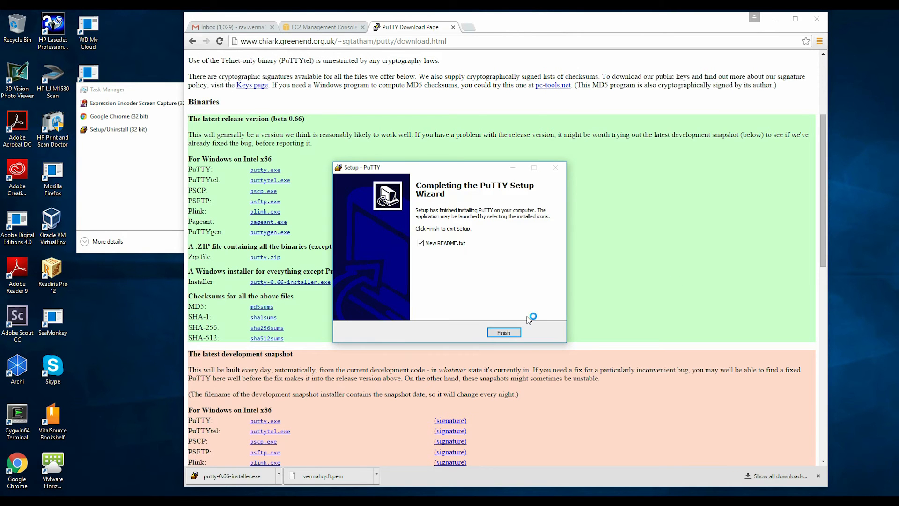
{"action": "left_click", "coordinate": [507, 332]}
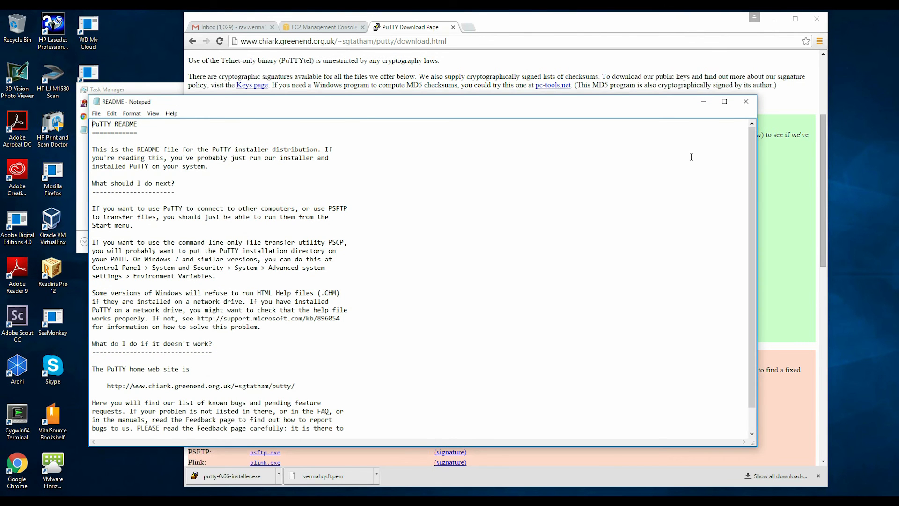
Step: Close the PuTTY README and search Windows for 'putty'
{"action": "left_click", "coordinate": [747, 102]}
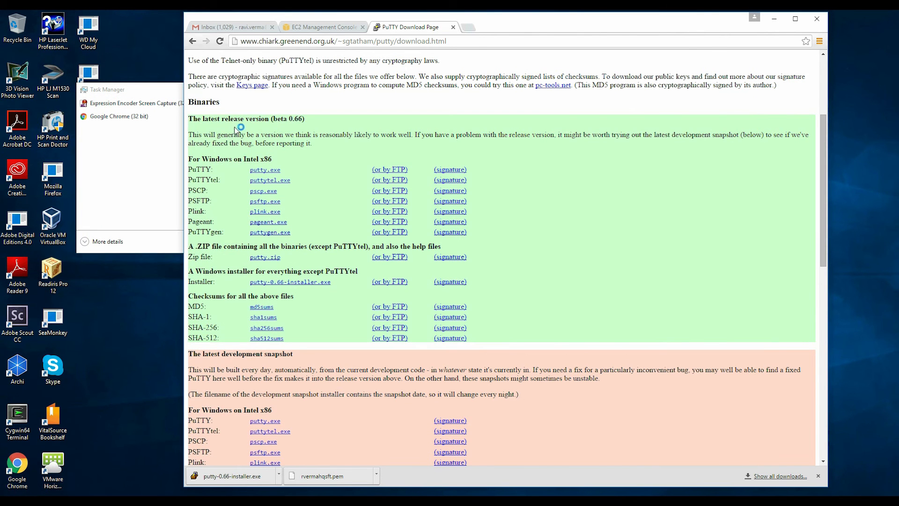
{"action": "left_click", "coordinate": [91, 162]}
{"action": "key", "text": "super"}
{"action": "type", "text": "putty"}
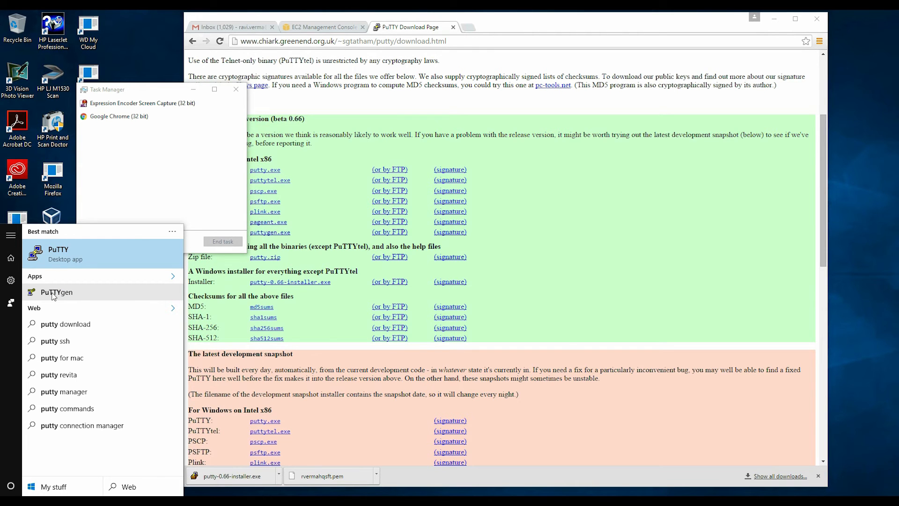
Step: In PuTTYgen, load the downloaded .pem key from Downloads using the All Files filter
{"action": "left_click", "coordinate": [53, 294]}
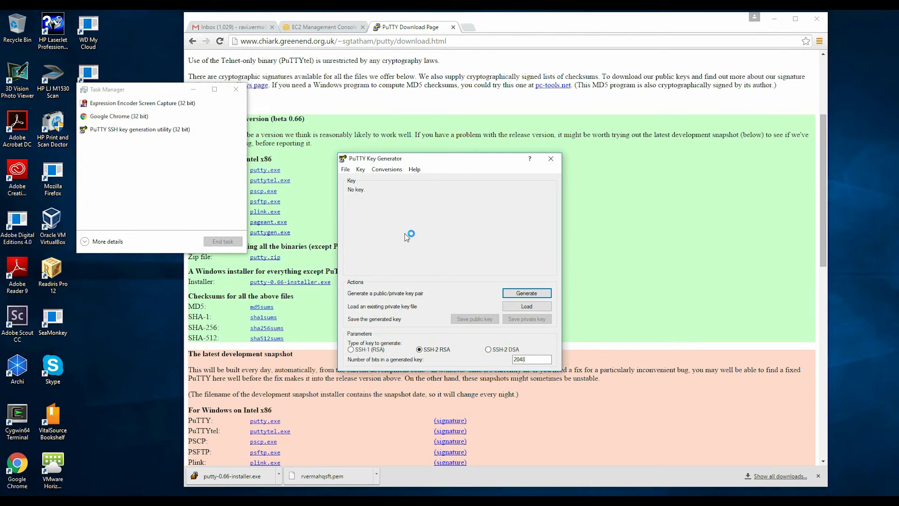
{"action": "left_click", "coordinate": [519, 307]}
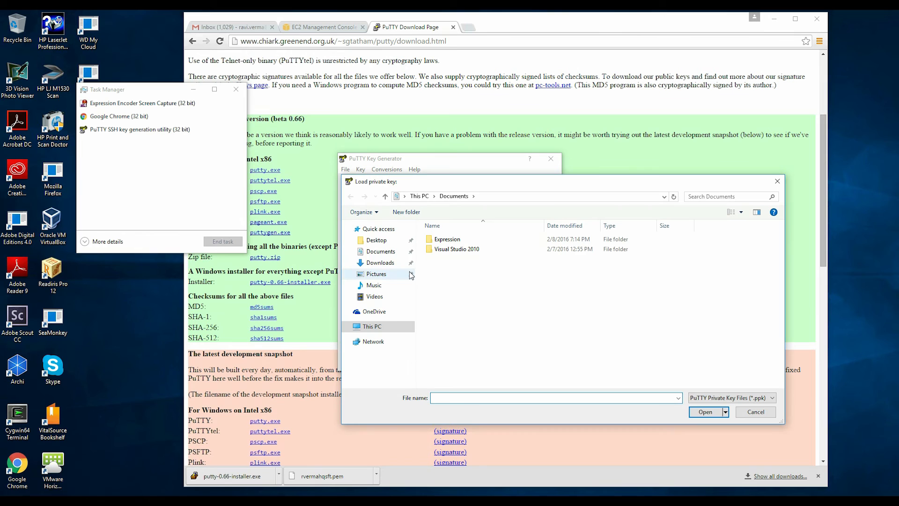
{"action": "left_click", "coordinate": [380, 262]}
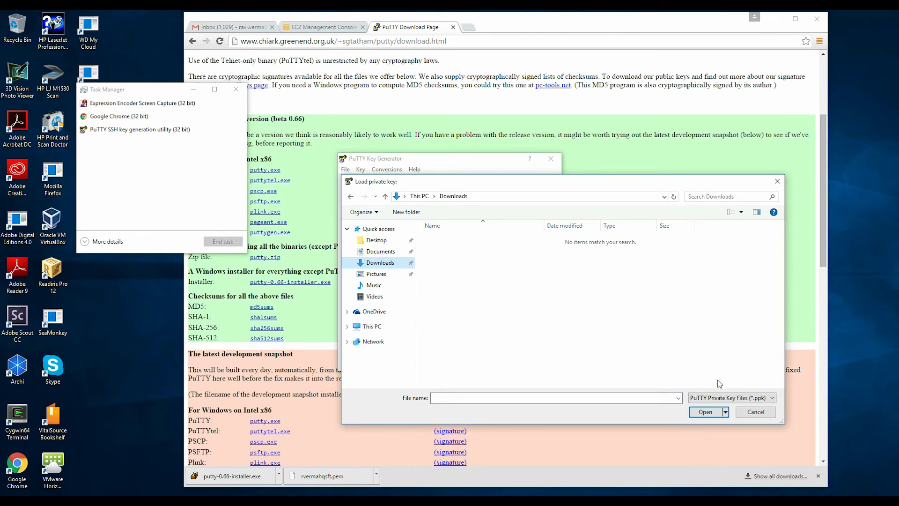
{"action": "left_click", "coordinate": [726, 398]}
{"action": "left_click", "coordinate": [715, 413]}
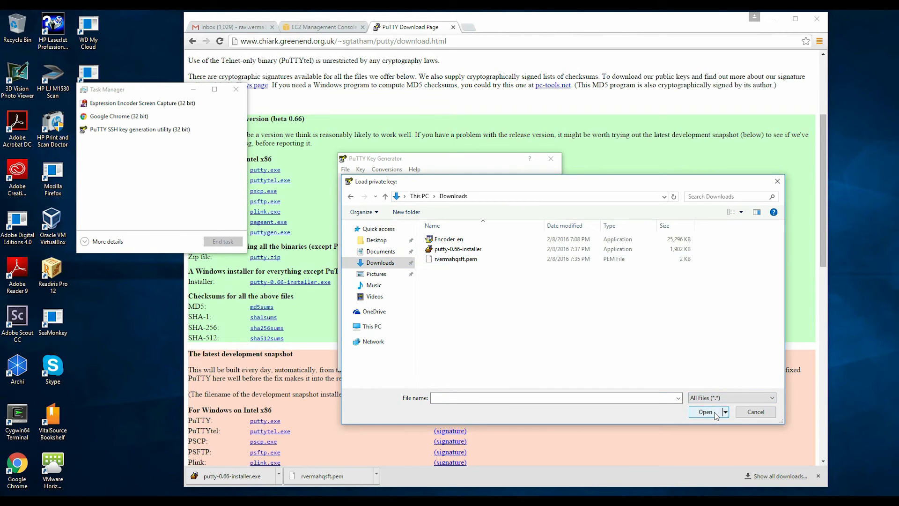
{"action": "left_click", "coordinate": [454, 261]}
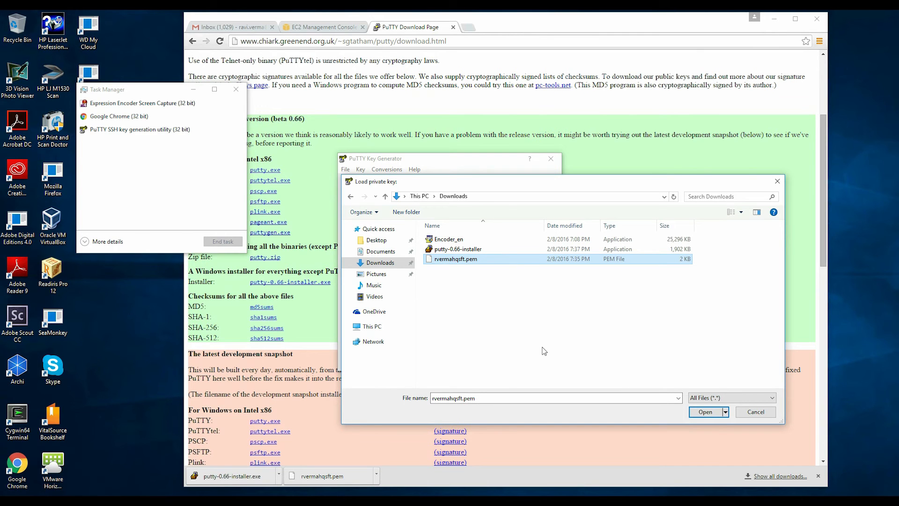
{"action": "left_click", "coordinate": [704, 412]}
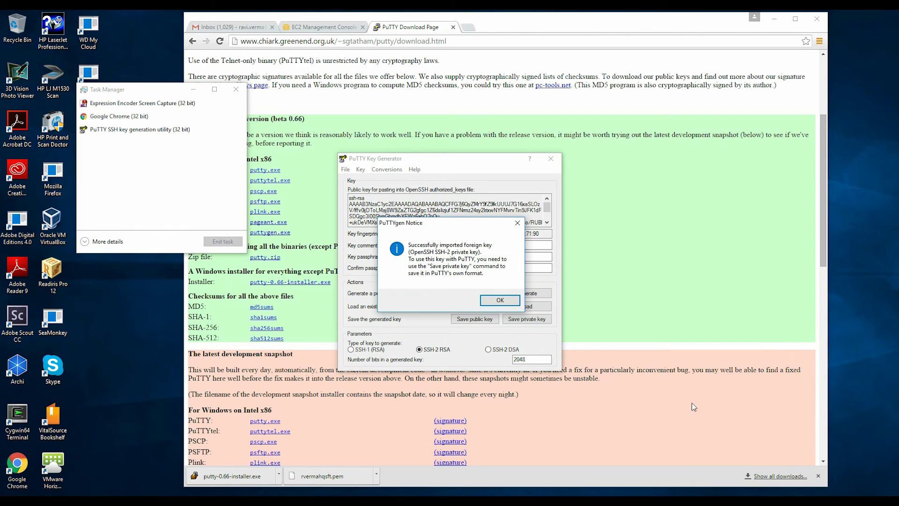
{"action": "left_click", "coordinate": [497, 301]}
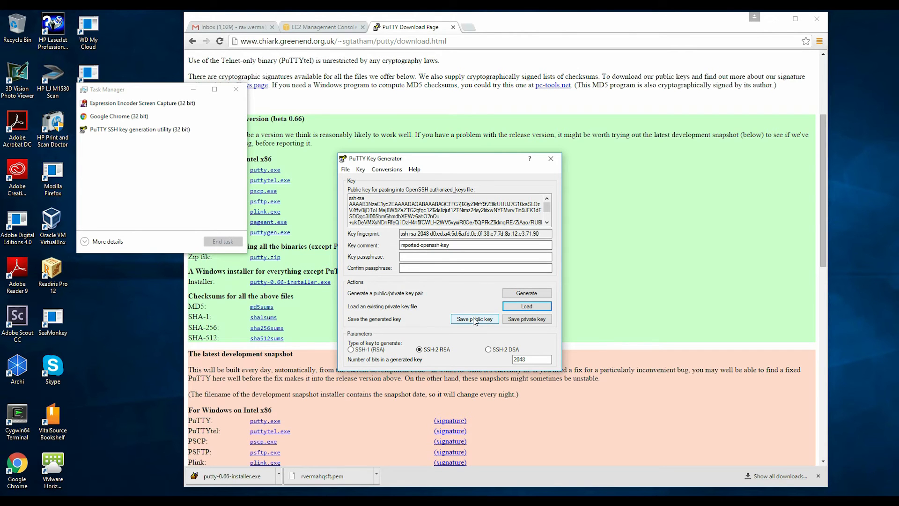
Step: Save the key without a passphrase as a .ppk file, then exit PuTTYgen
{"action": "left_click", "coordinate": [521, 320]}
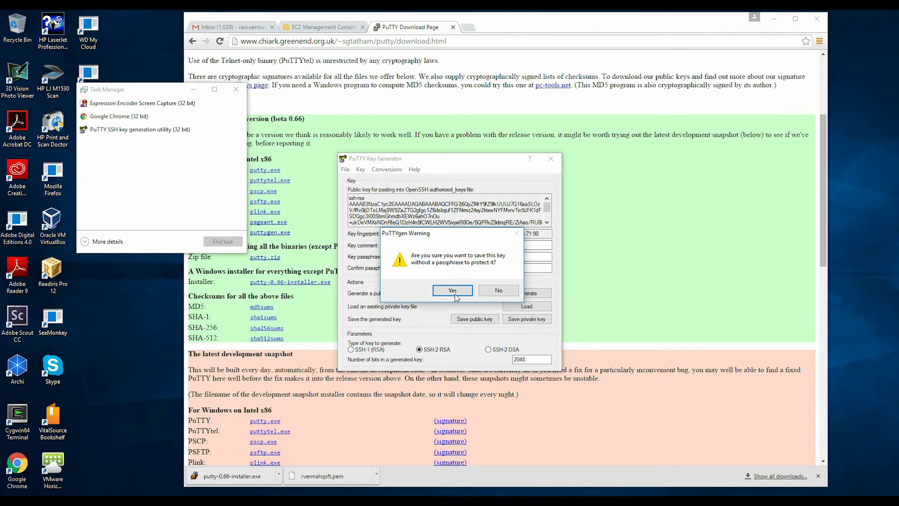
{"action": "left_click", "coordinate": [451, 290]}
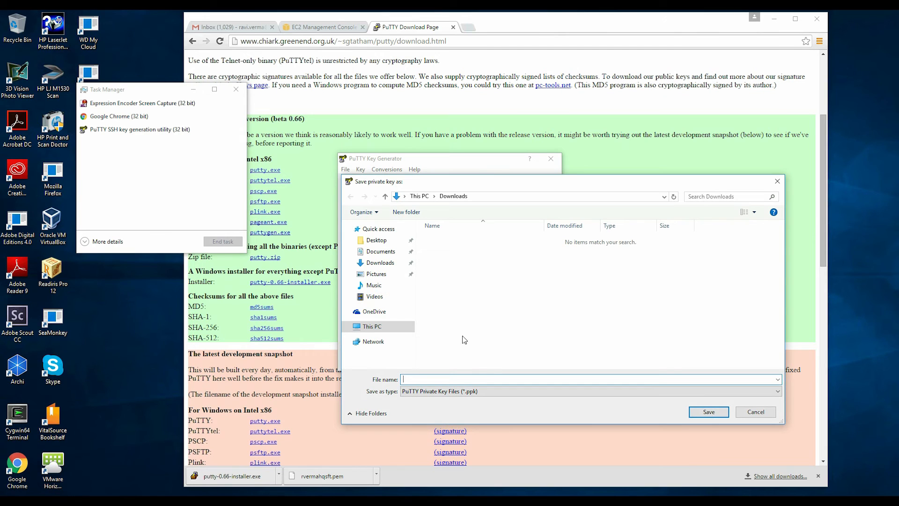
{"action": "type", "text": "r"}
{"action": "type", "text": "vermahqsft.pe"}
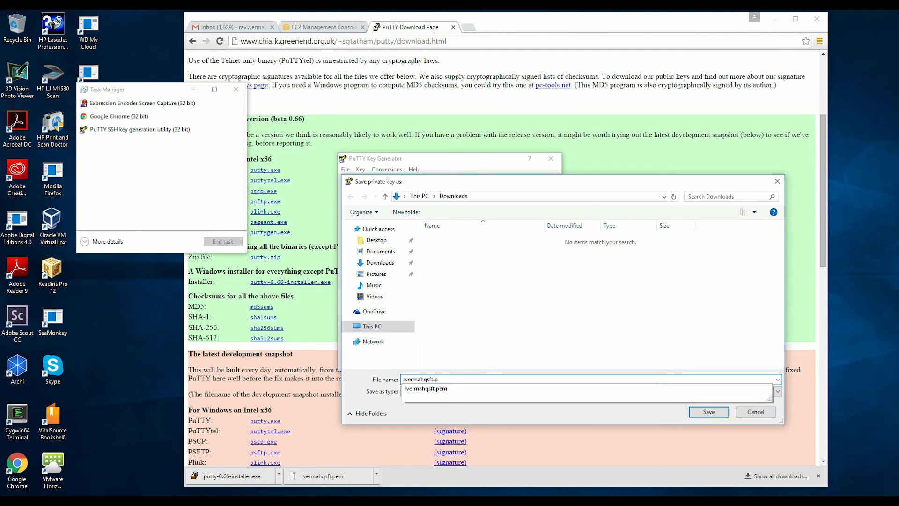
{"action": "type", "text": "pp"}
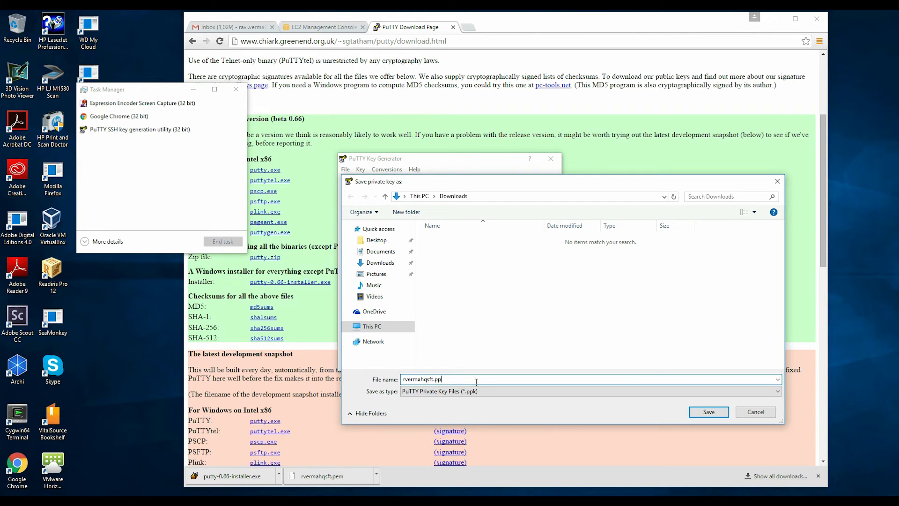
{"action": "type", "text": "k"}
{"action": "left_click", "coordinate": [709, 412]}
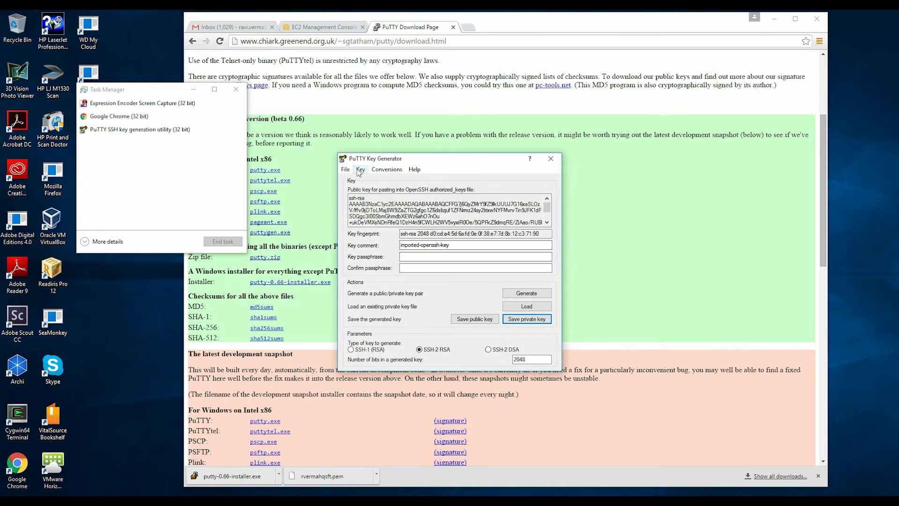
{"action": "left_click", "coordinate": [347, 171]}
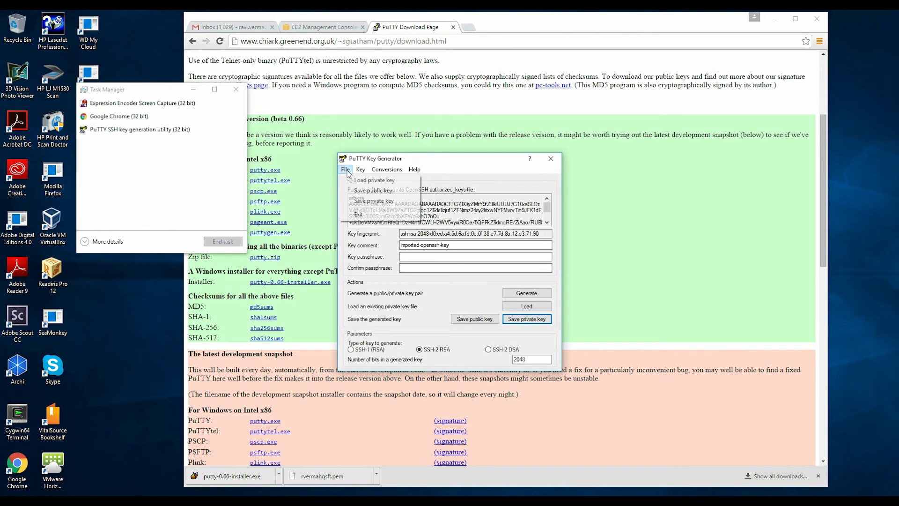
{"action": "left_click", "coordinate": [365, 217]}
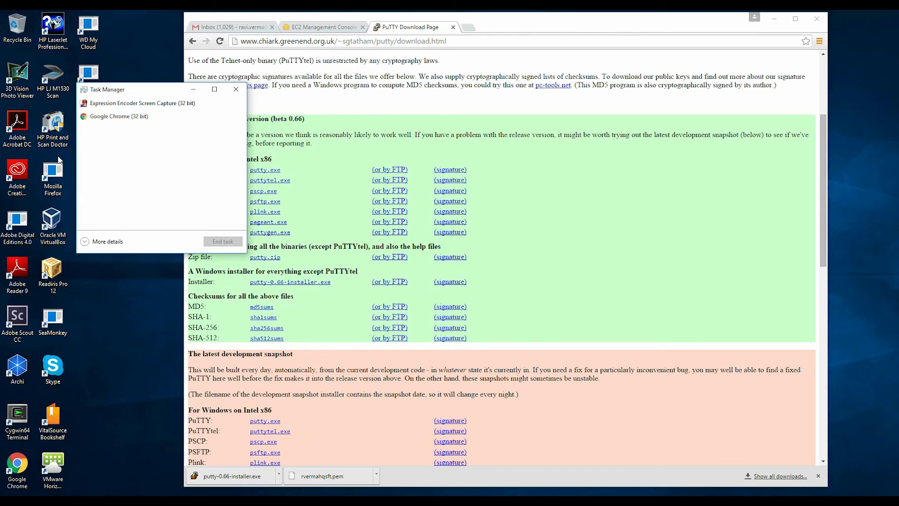
Step: Verify the .ppk key sits in Downloads, then return to the EC2 instances tab
{"action": "left_click", "coordinate": [242, 501]}
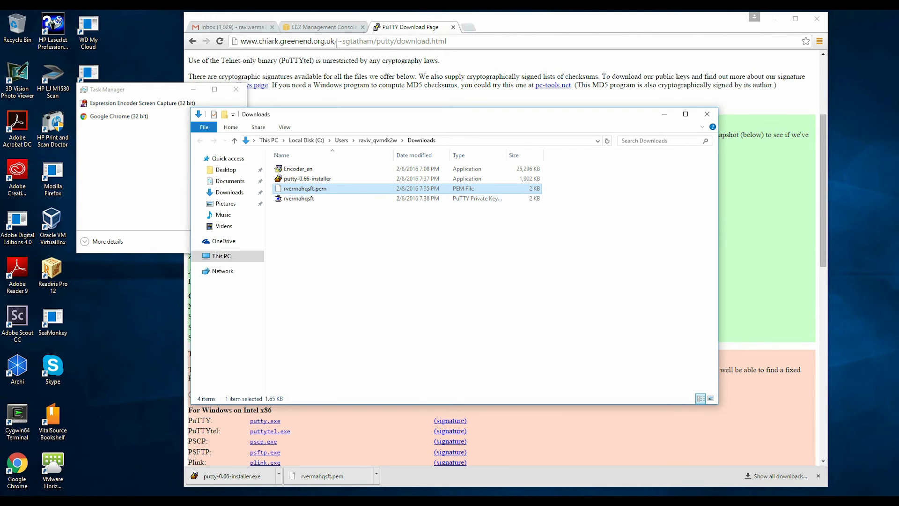
{"action": "left_click", "coordinate": [326, 28]}
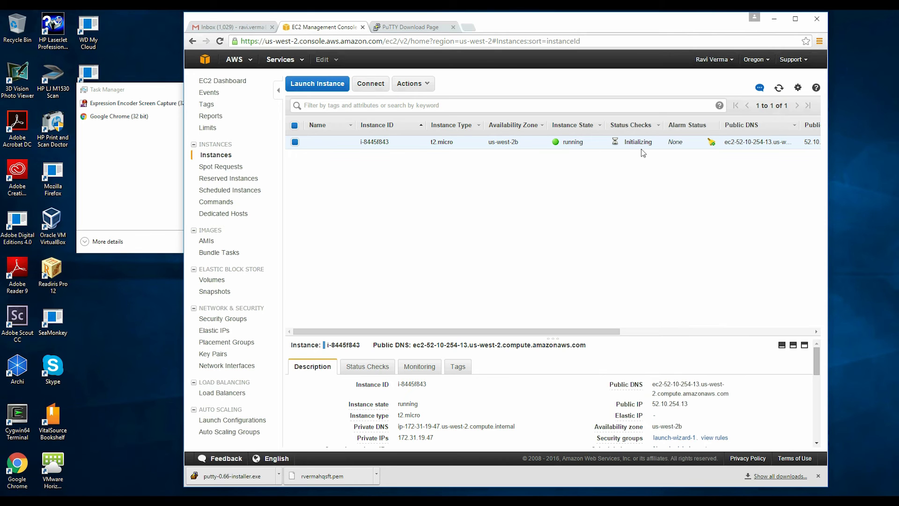
Step: Check the RDS DB instance list, where MySQL shows modifying, then open the EC2 dashboard
{"action": "left_click", "coordinate": [206, 62]}
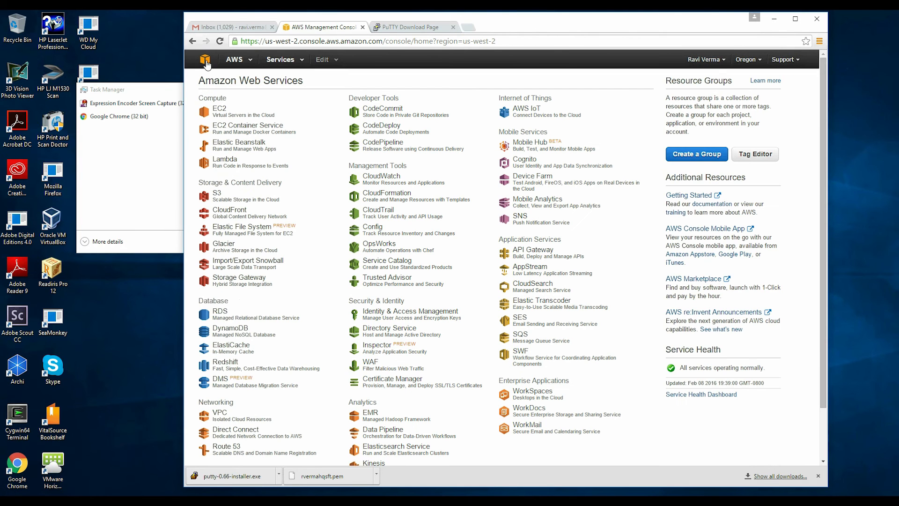
{"action": "left_click", "coordinate": [220, 316]}
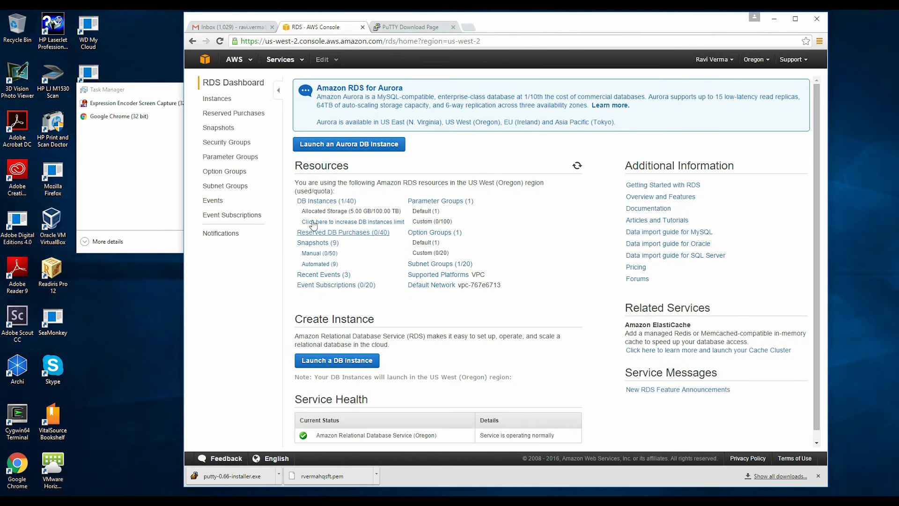
{"action": "left_click", "coordinate": [302, 200]}
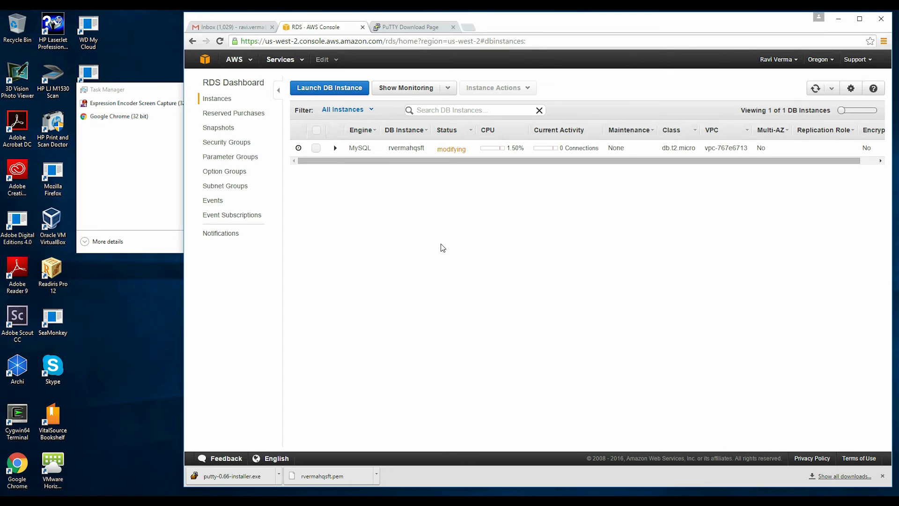
{"action": "left_click", "coordinate": [207, 61]}
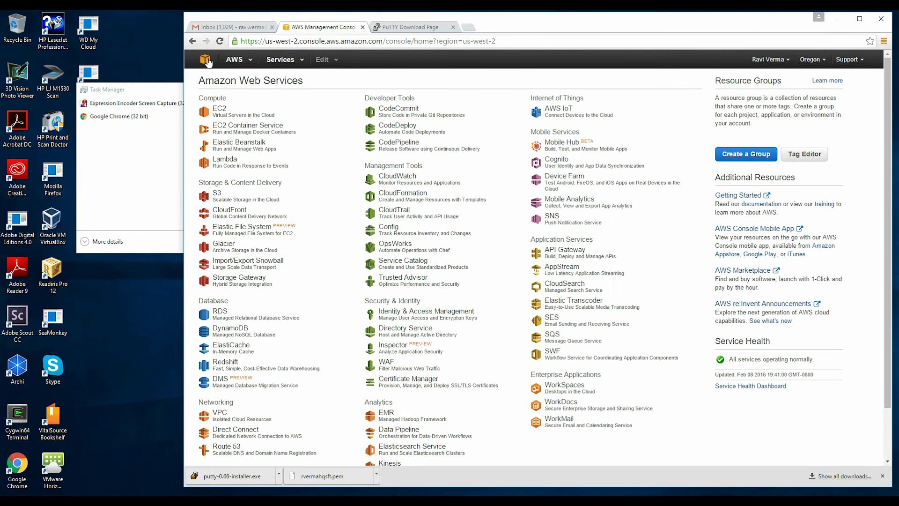
{"action": "left_click", "coordinate": [218, 116]}
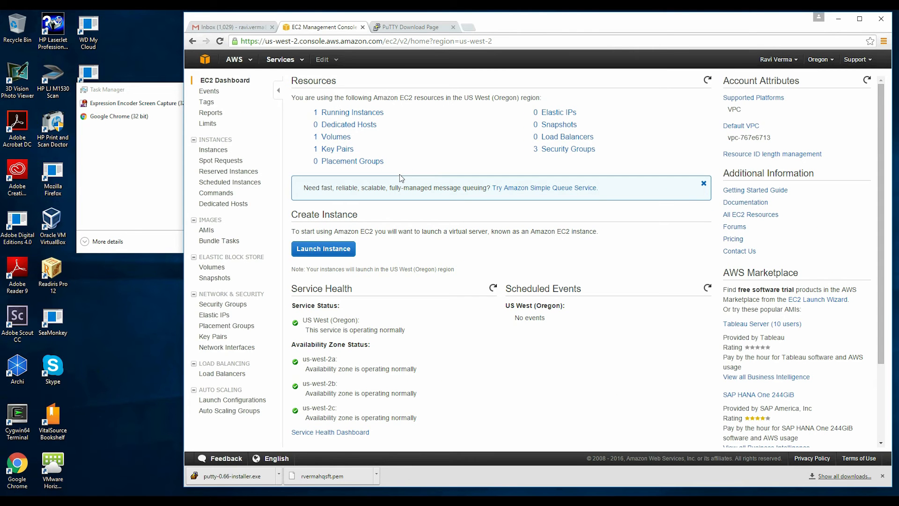
Step: Select the running instance's public IP 52.10.254.13 in the Instances list
{"action": "left_click", "coordinate": [363, 115]}
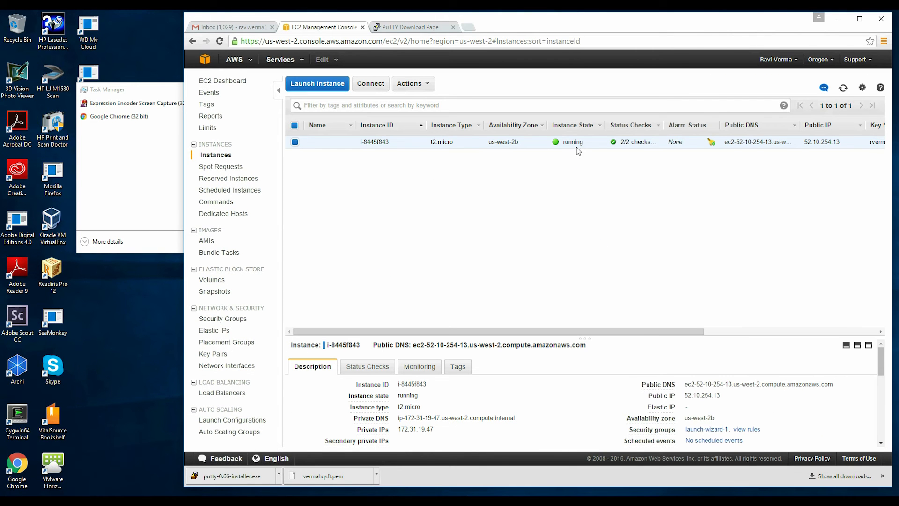
{"action": "left_click_drag", "start_coordinate": [518, 27], "coordinate": [395, 29]}
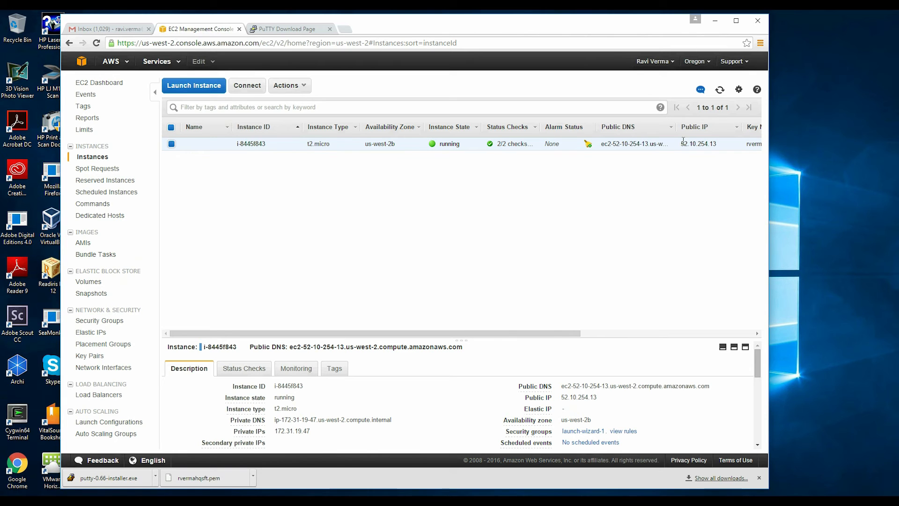
{"action": "left_click_drag", "start_coordinate": [681, 143], "coordinate": [720, 145]}
{"action": "key", "text": "ctrl+c"}
Step: Search Windows apps for 'putty', closing the PuTTYgen window that opened by mistake
{"action": "key", "text": "super"}
{"action": "type", "text": "putty"}
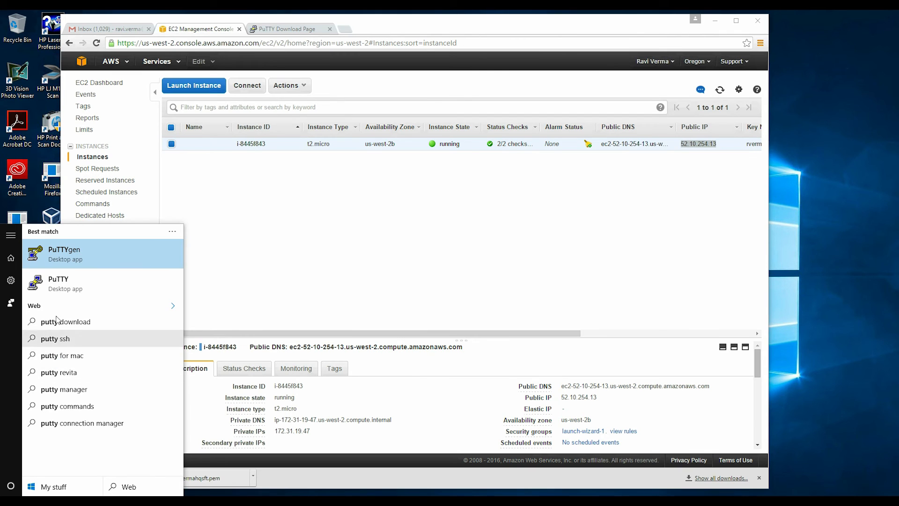
{"action": "left_click", "coordinate": [67, 258]}
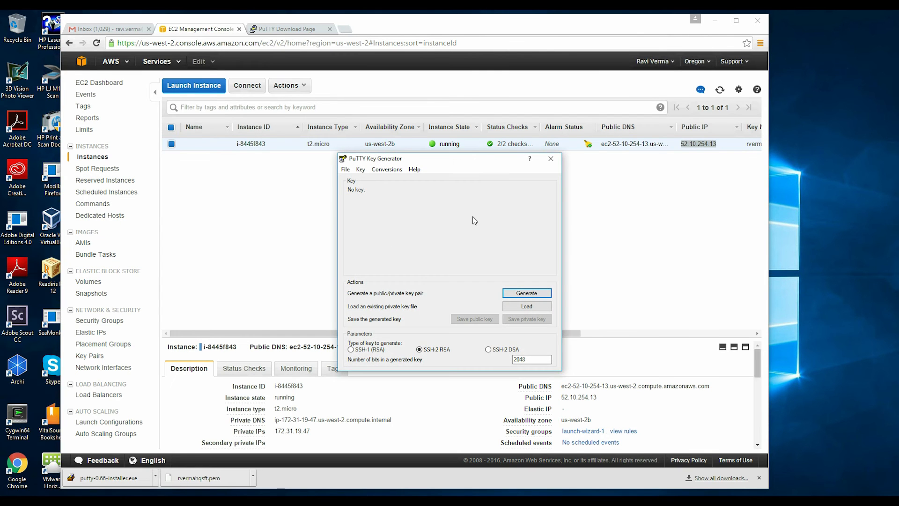
{"action": "left_click_drag", "start_coordinate": [476, 160], "coordinate": [475, 114]}
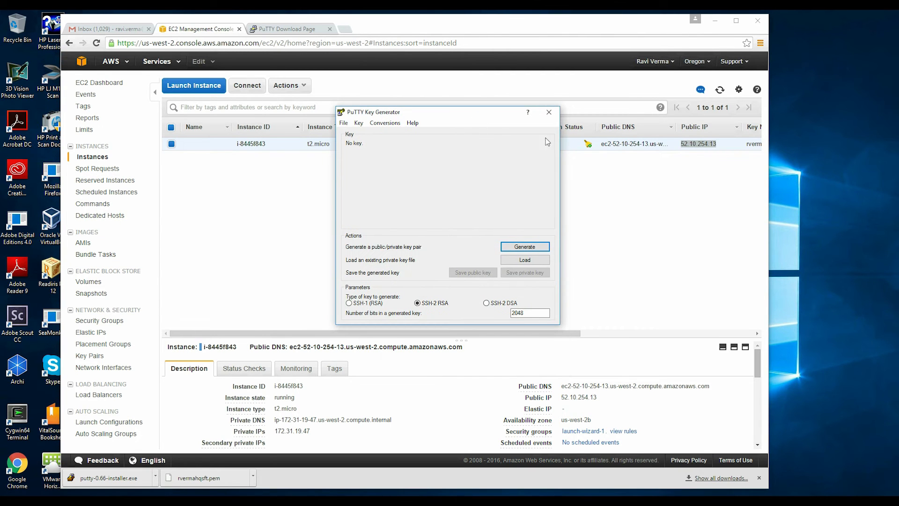
{"action": "left_click", "coordinate": [549, 112]}
{"action": "key", "text": "super"}
{"action": "type", "text": "putty"}
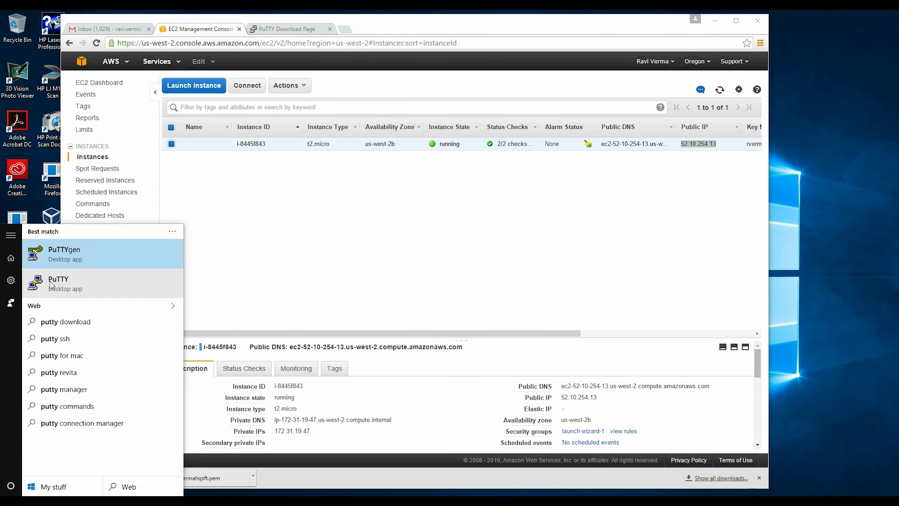
Step: Paste 52.10.254.13 as the PuTTY host (port 22, SSH) and save it as 'aws demo'
{"action": "left_click", "coordinate": [59, 281]}
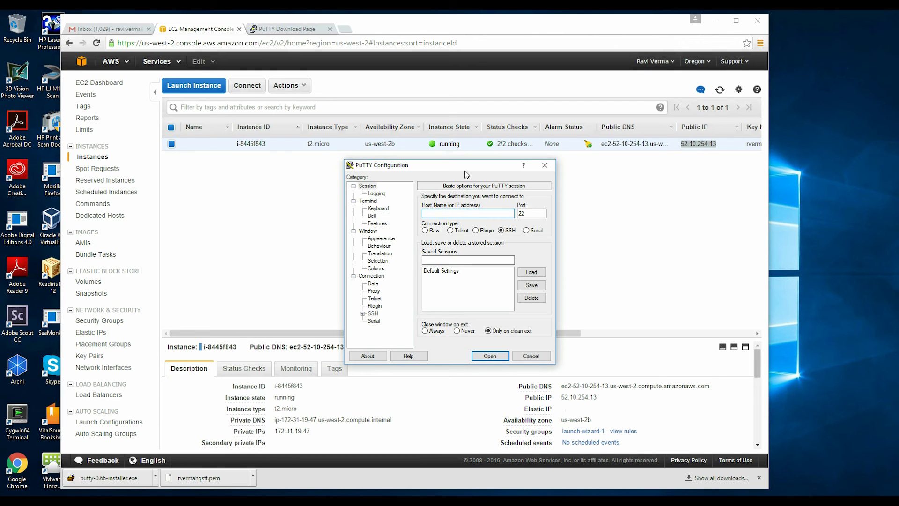
{"action": "key", "text": "ctrl+v"}
{"action": "left_click", "coordinate": [462, 260]}
{"action": "type", "text": "a"}
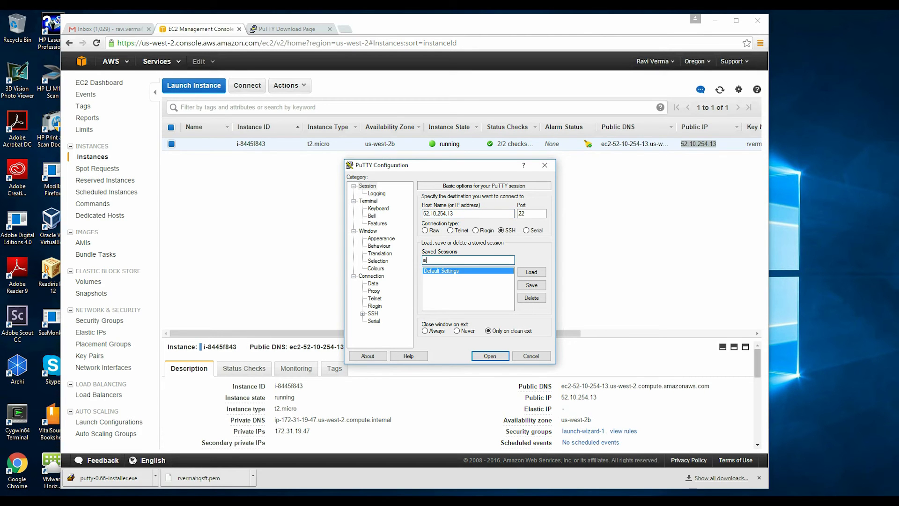
{"action": "type", "text": "ws demo"}
{"action": "left_click", "coordinate": [533, 286]}
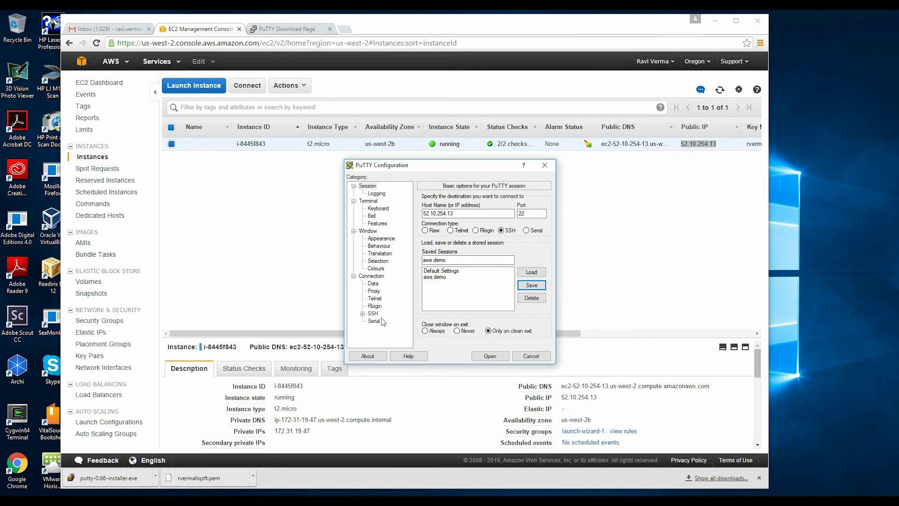
{"action": "left_click_drag", "start_coordinate": [426, 164], "coordinate": [304, 104]}
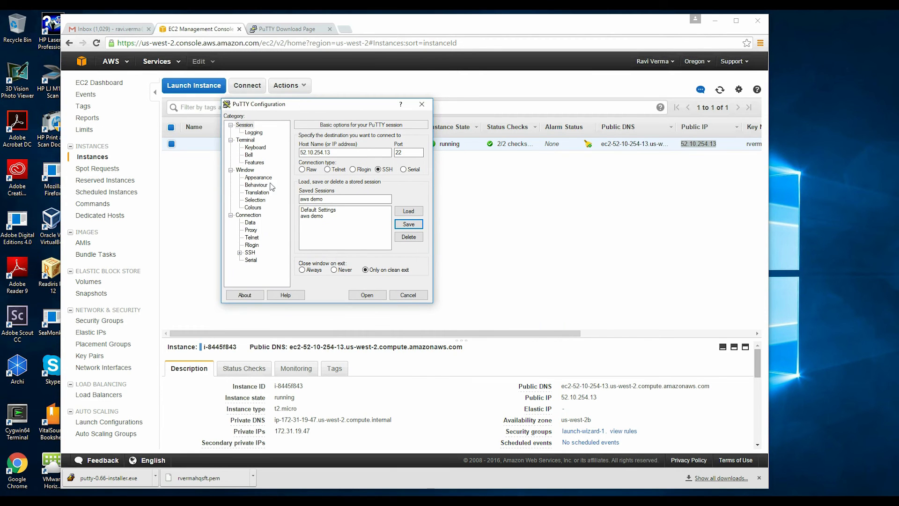
Step: Point Connection > SSH > Auth at the .ppk private key file in Downloads
{"action": "left_click", "coordinate": [249, 255]}
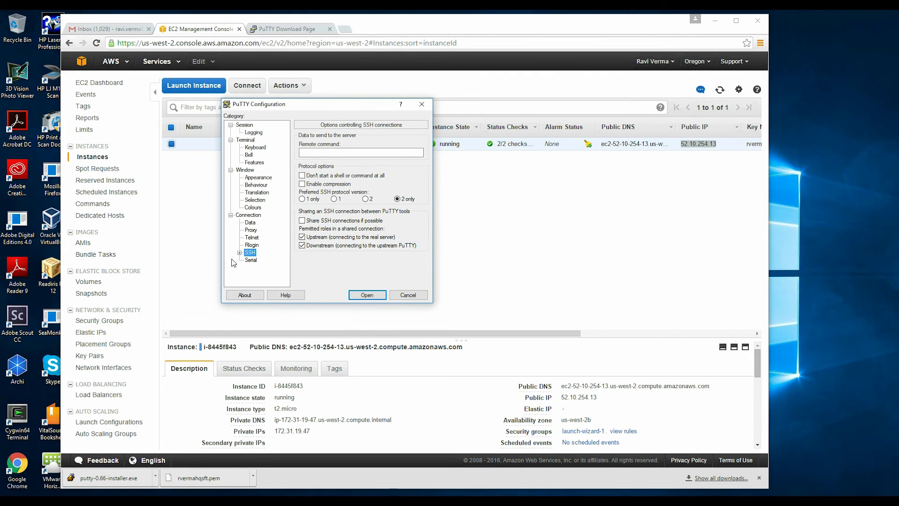
{"action": "left_click", "coordinate": [240, 253]}
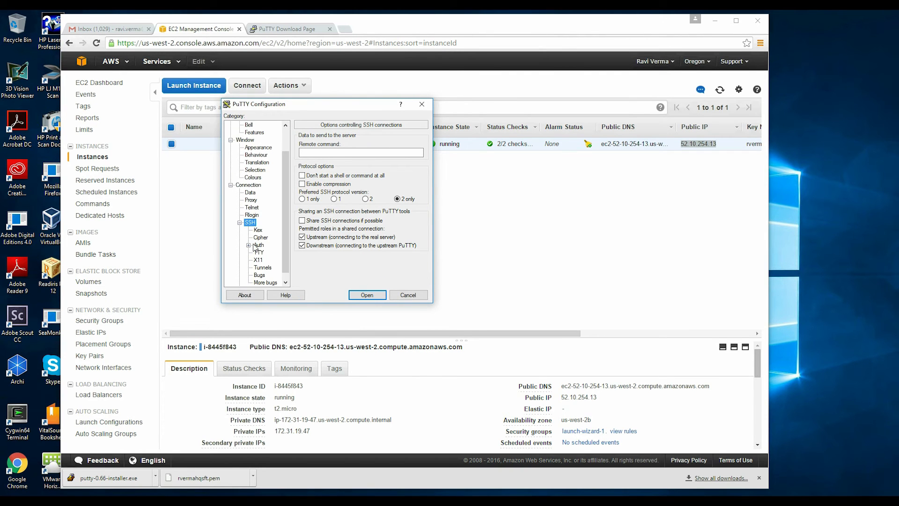
{"action": "left_click", "coordinate": [259, 246]}
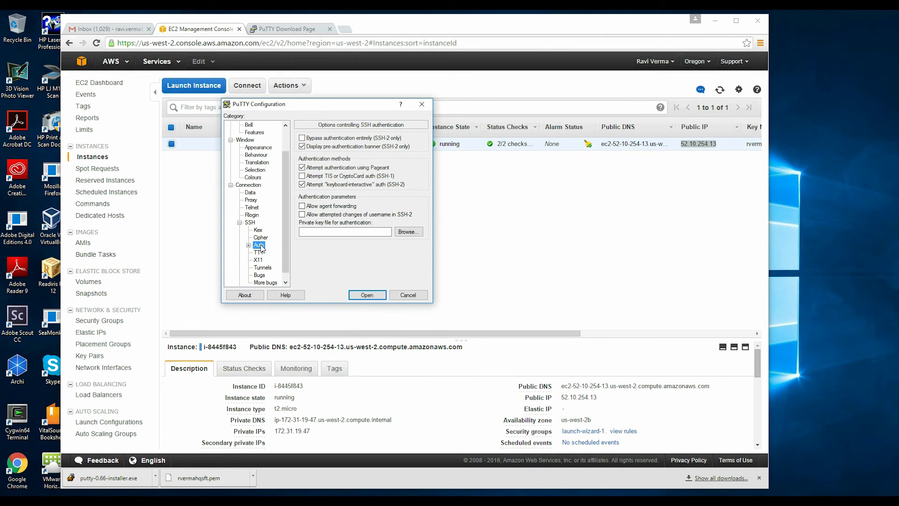
{"action": "left_click", "coordinate": [405, 234]}
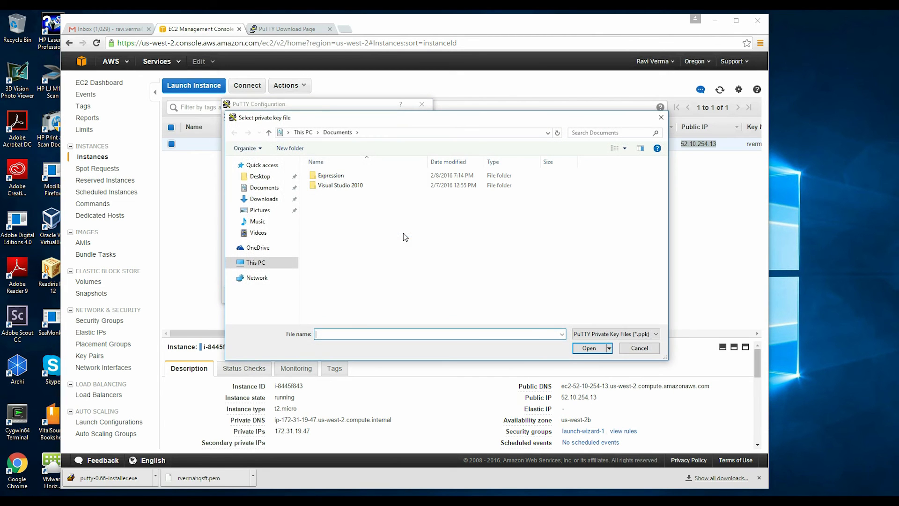
{"action": "left_click", "coordinate": [263, 198]}
{"action": "left_click", "coordinate": [333, 175]}
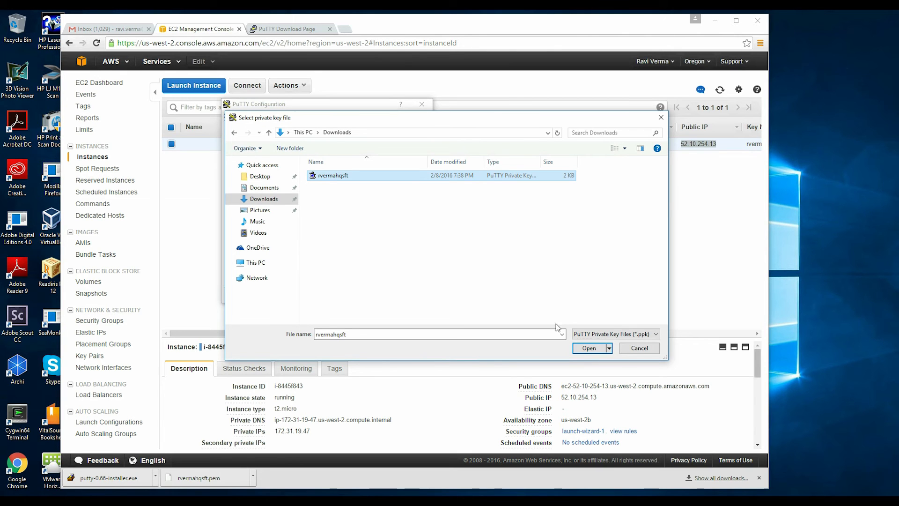
{"action": "left_click", "coordinate": [589, 349]}
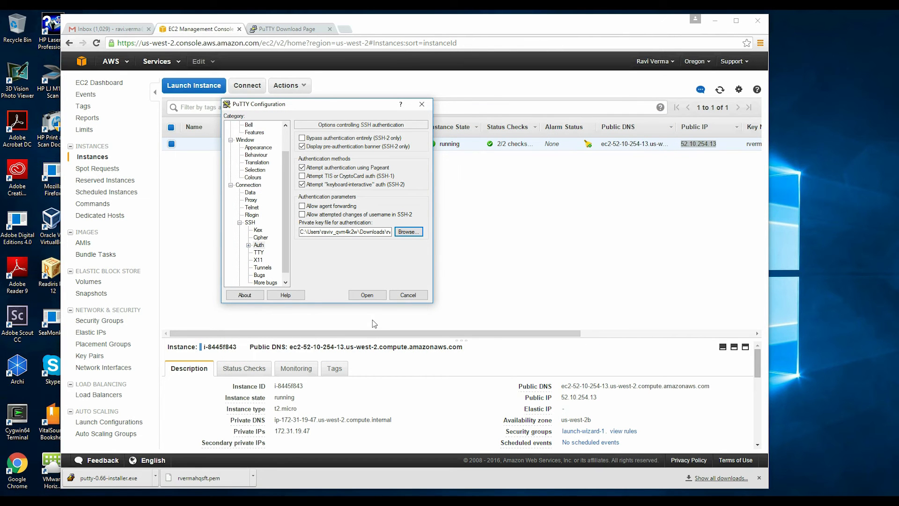
Step: Connect to 52.10.254.13, accept the host key, and log in as ec2-user
{"action": "left_click", "coordinate": [367, 295]}
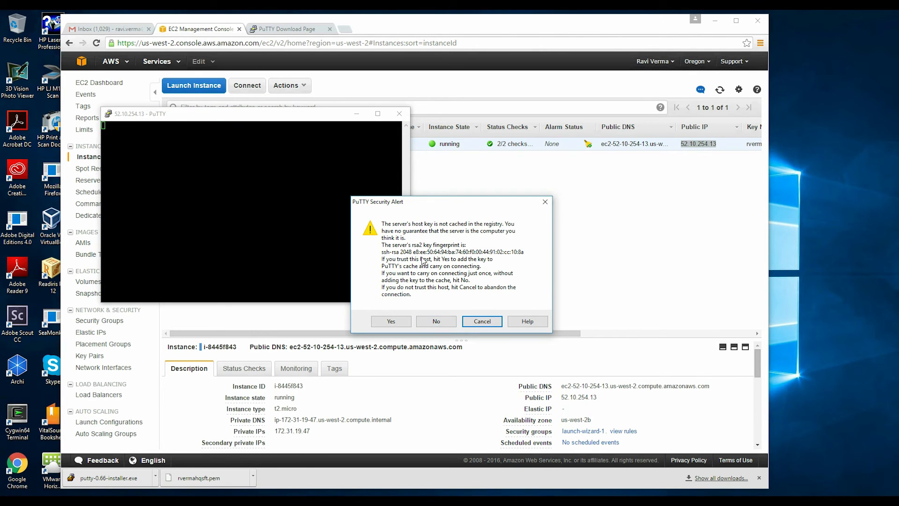
{"action": "left_click_drag", "start_coordinate": [403, 205], "coordinate": [365, 181]}
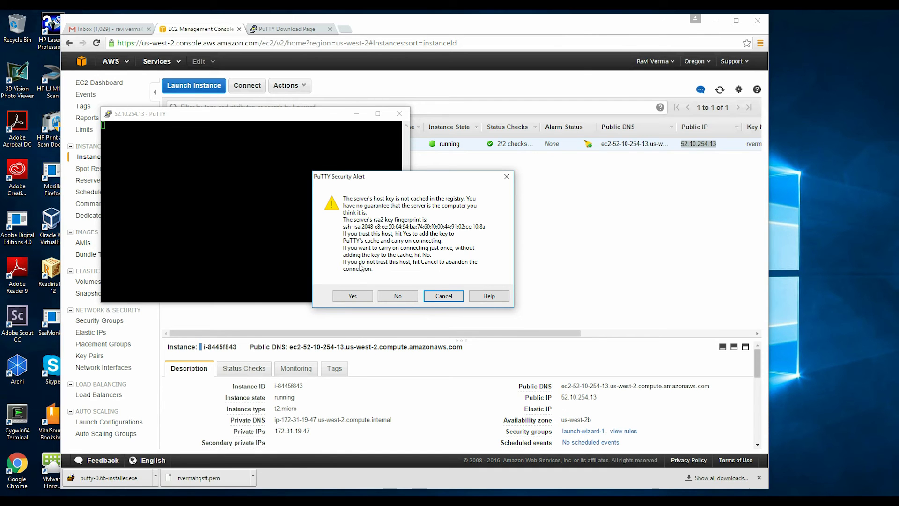
{"action": "left_click", "coordinate": [353, 296]}
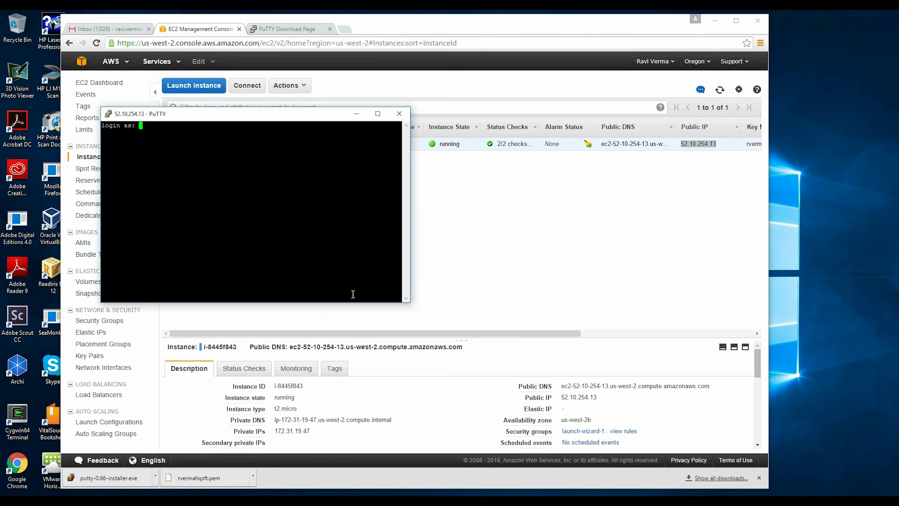
{"action": "type", "text": "ec2-"}
{"action": "type", "text": "user"}
{"action": "key", "text": "Return"}
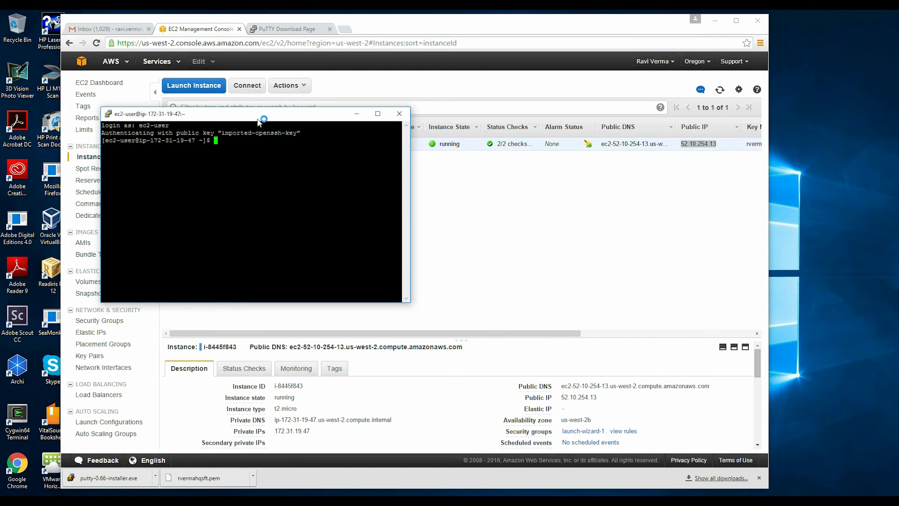
{"action": "left_click_drag", "start_coordinate": [256, 118], "coordinate": [434, 145]}
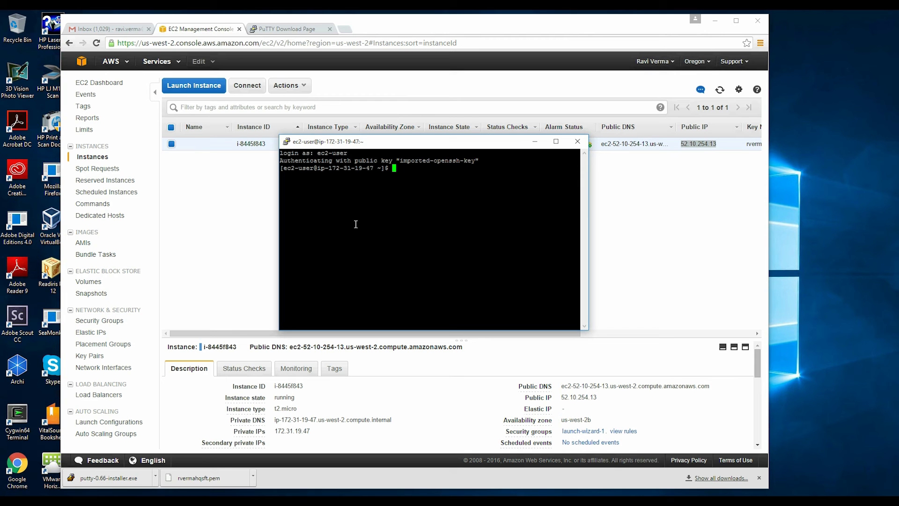
Step: Set the terminal font to 12-point under Change Settings > Appearance
{"action": "left_click", "coordinate": [286, 141]}
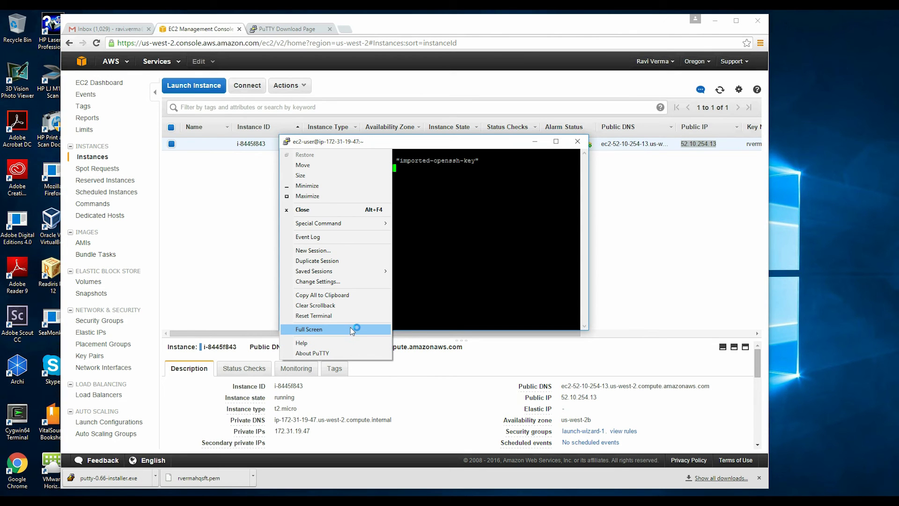
{"action": "left_click", "coordinate": [325, 281]}
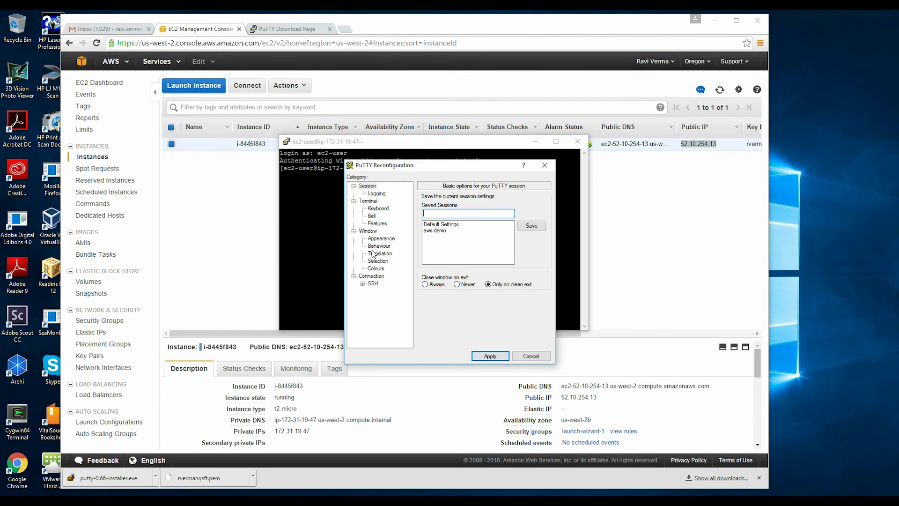
{"action": "left_click", "coordinate": [374, 202]}
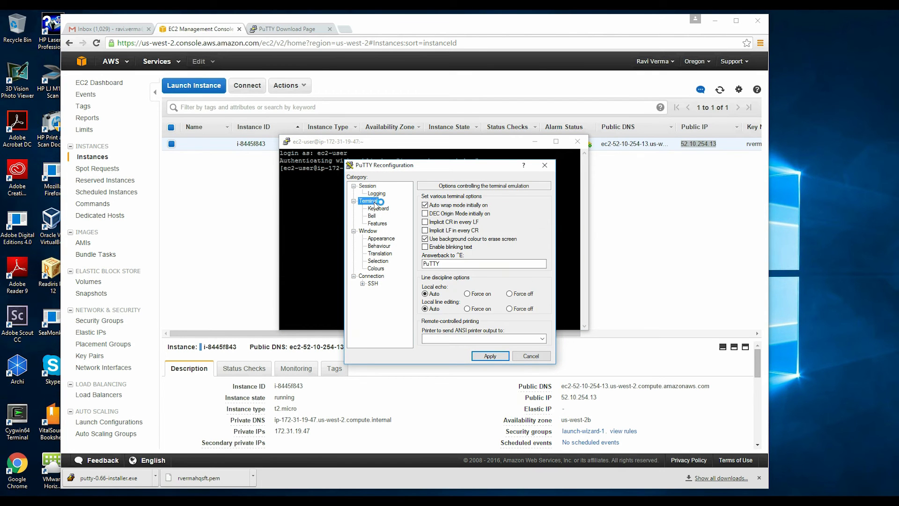
{"action": "left_click", "coordinate": [381, 240]}
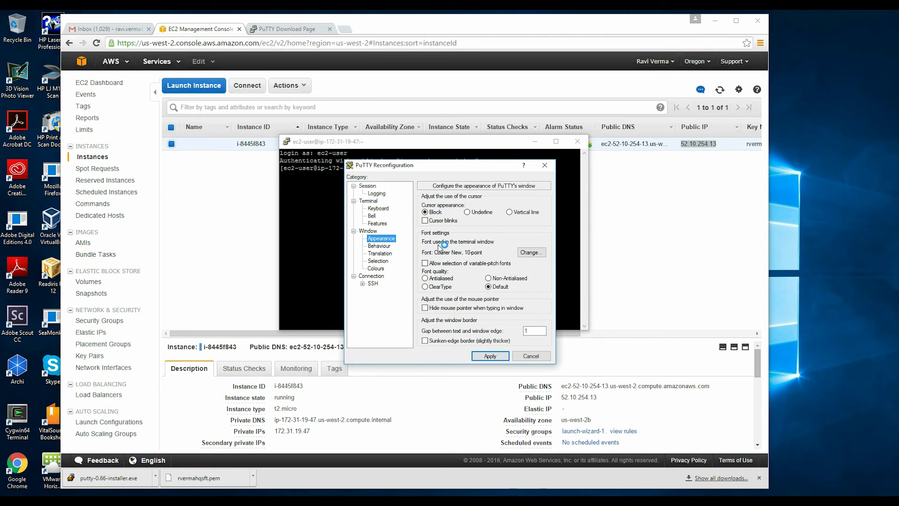
{"action": "left_click", "coordinate": [526, 253]}
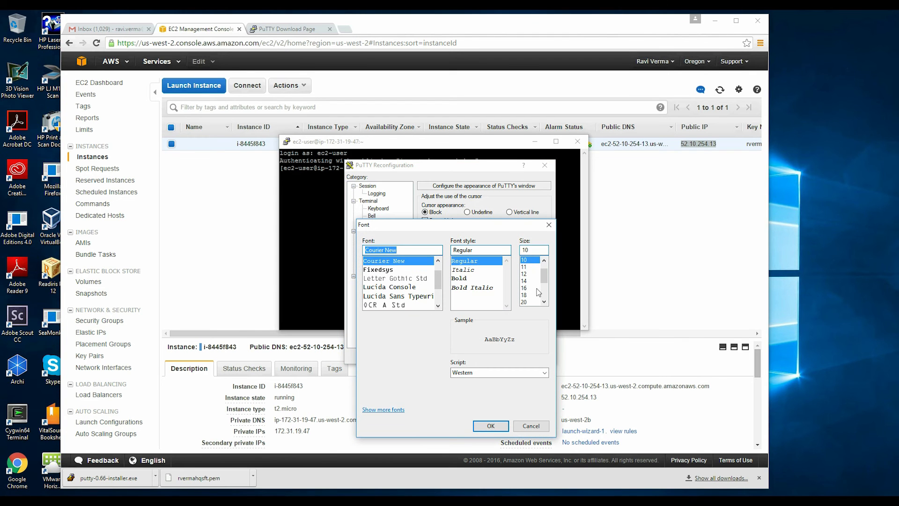
{"action": "left_click", "coordinate": [527, 275]}
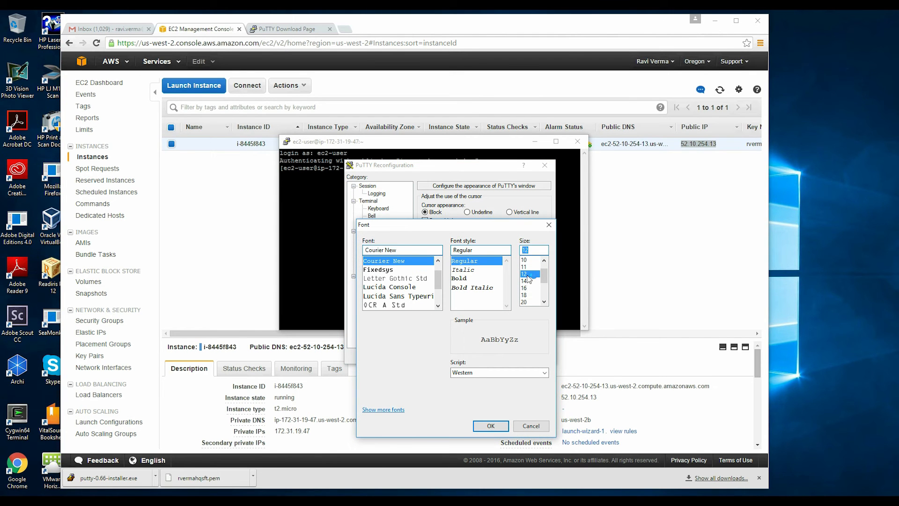
{"action": "left_click", "coordinate": [489, 426]}
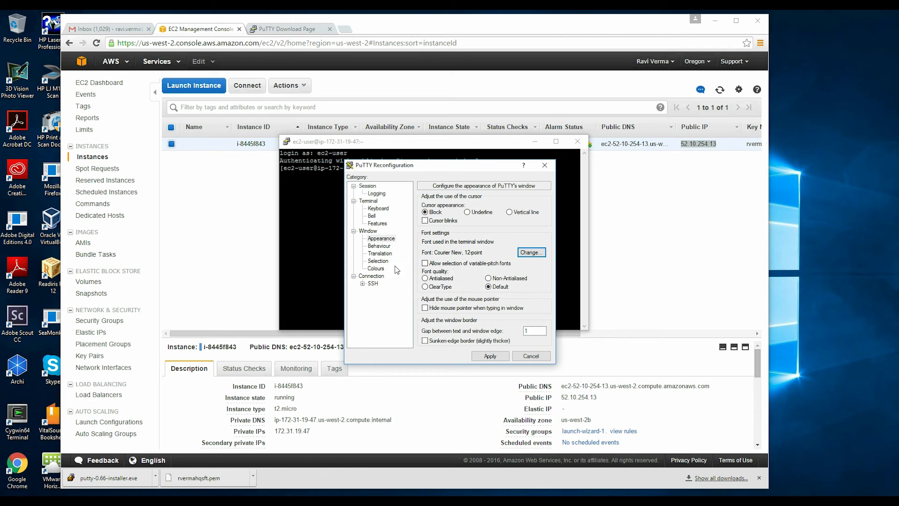
Step: In Colours, make Default Background white and Default Foreground black
{"action": "left_click", "coordinate": [377, 268]}
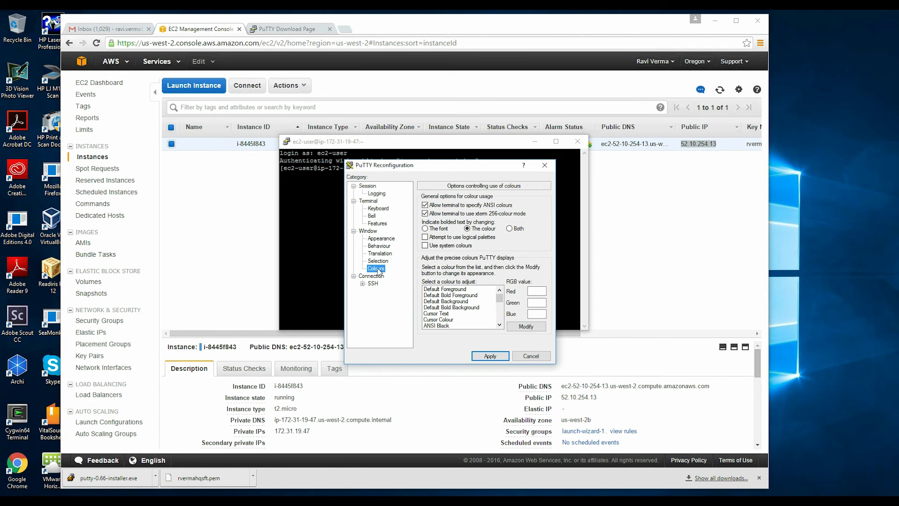
{"action": "left_click", "coordinate": [458, 291]}
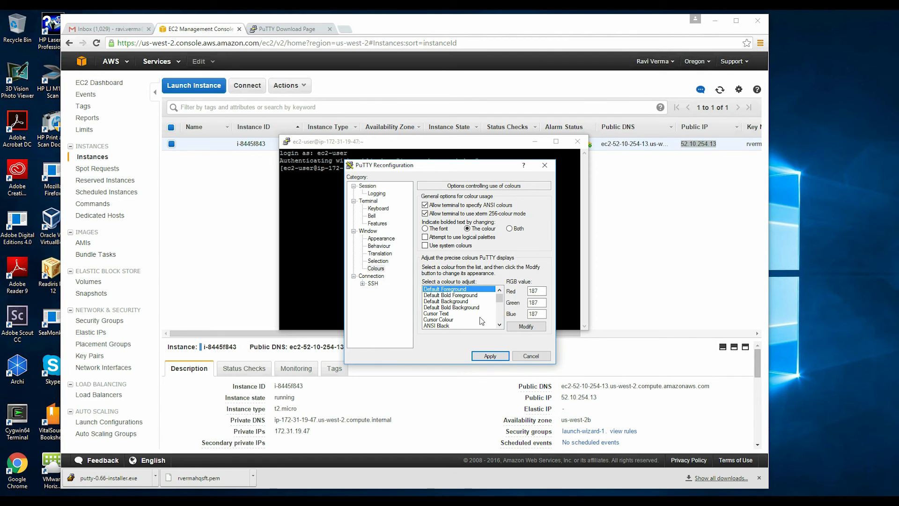
{"action": "left_click", "coordinate": [525, 326]}
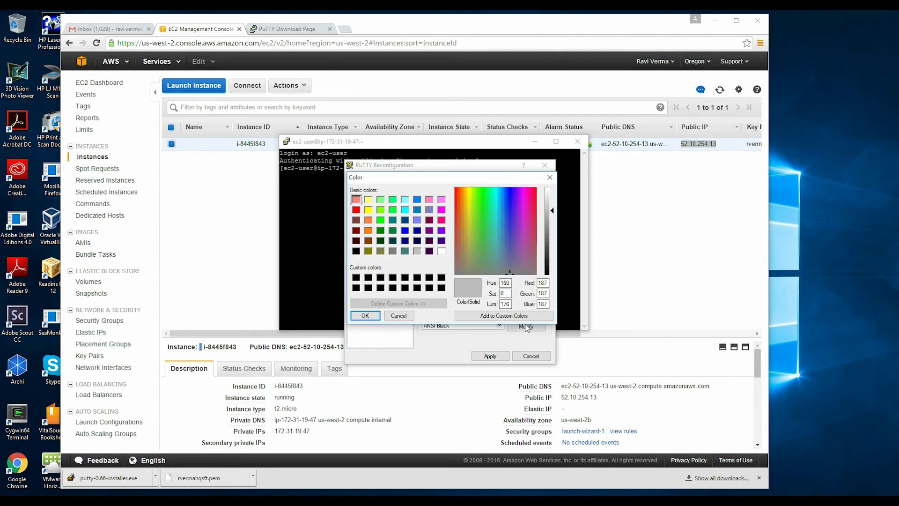
{"action": "left_click", "coordinate": [442, 252]}
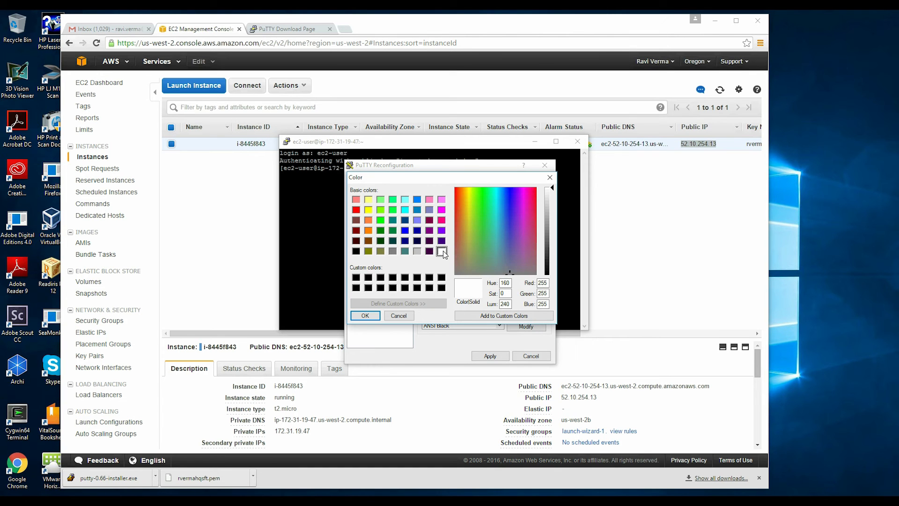
{"action": "left_click", "coordinate": [370, 316]}
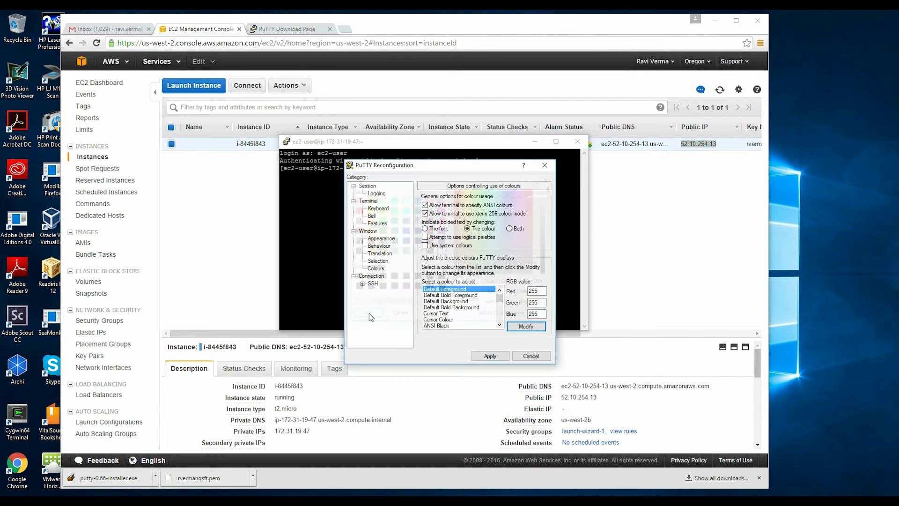
{"action": "left_click", "coordinate": [462, 301]}
{"action": "left_click", "coordinate": [521, 326]}
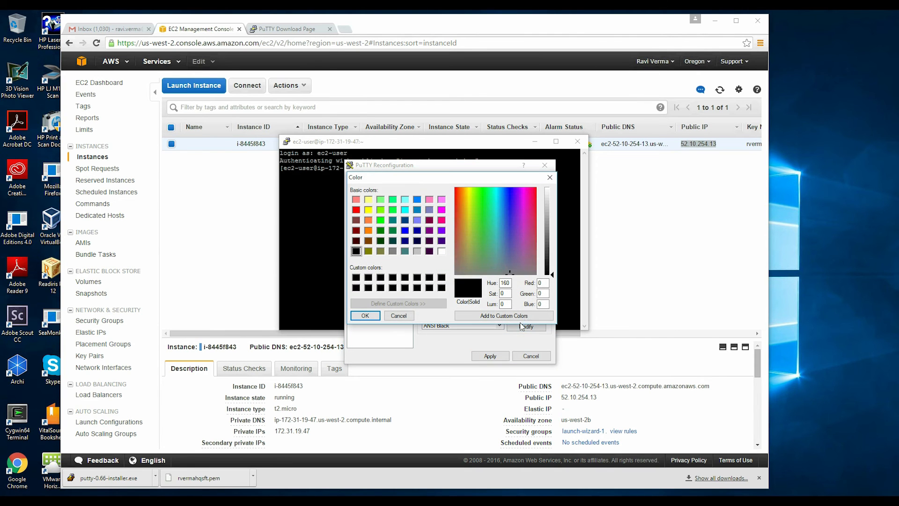
{"action": "left_click", "coordinate": [441, 252]}
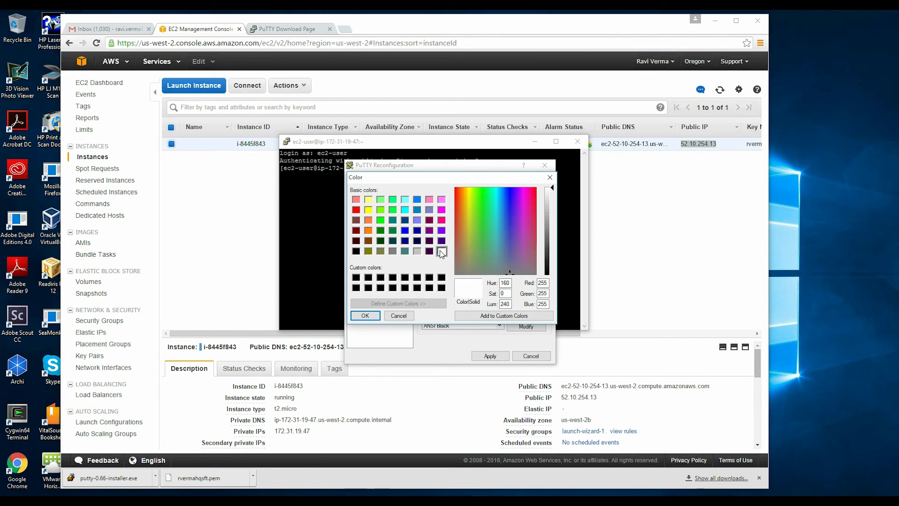
{"action": "left_click", "coordinate": [365, 317]}
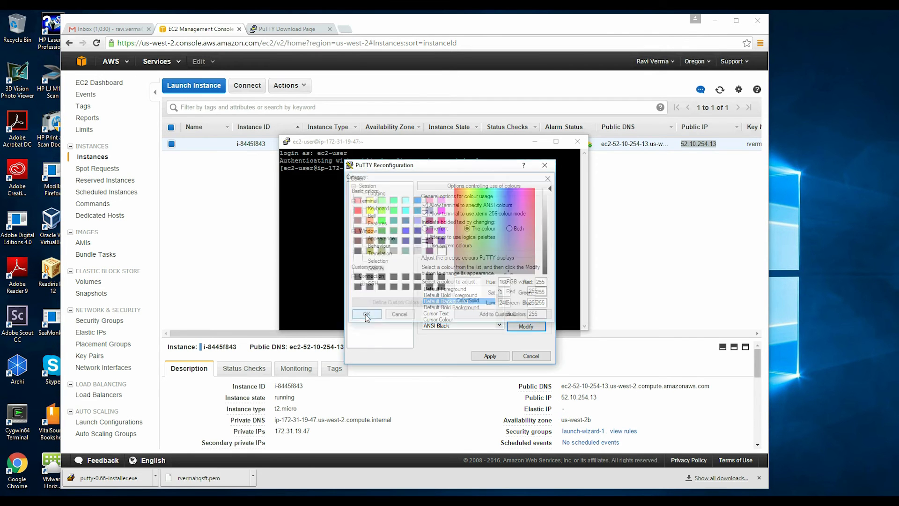
{"action": "left_click", "coordinate": [447, 290]}
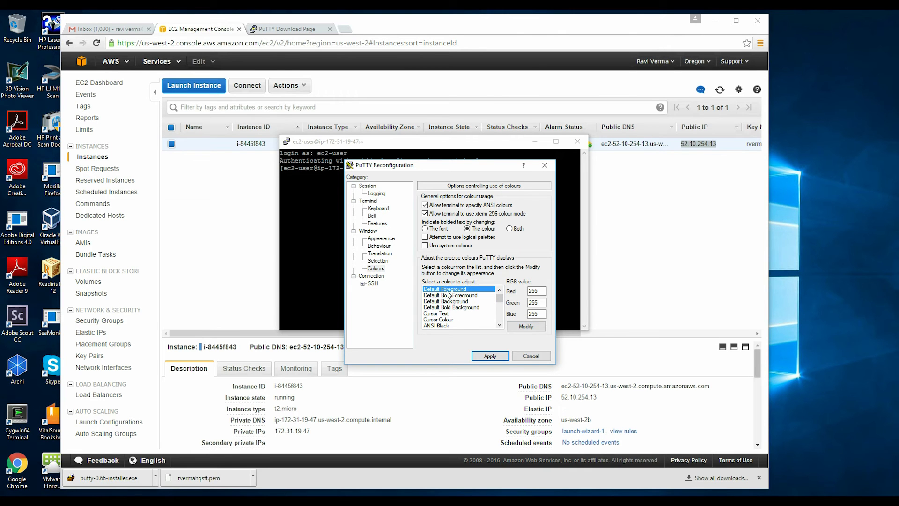
{"action": "left_click", "coordinate": [525, 326]}
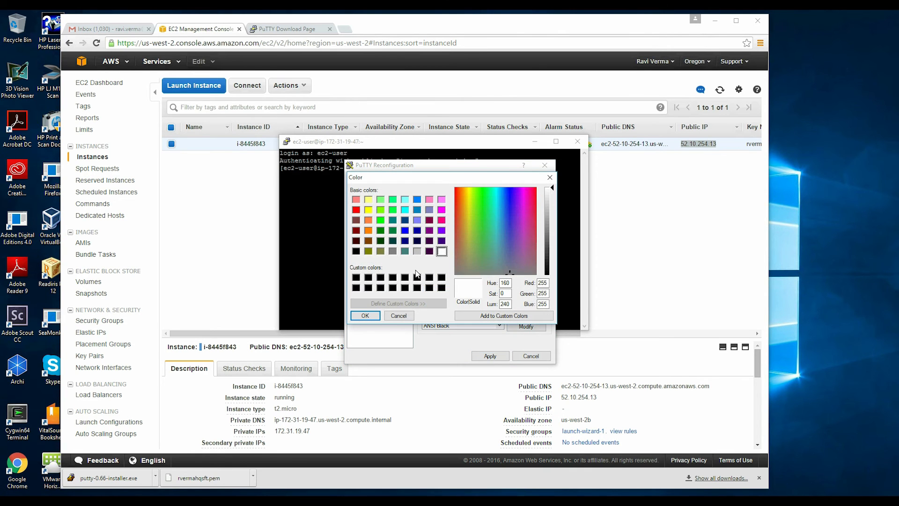
{"action": "left_click", "coordinate": [441, 288]}
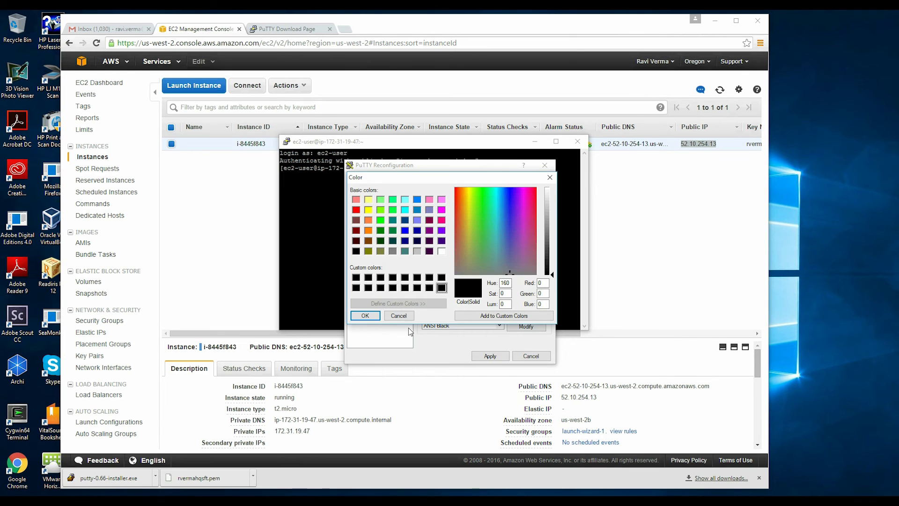
{"action": "left_click", "coordinate": [365, 317]}
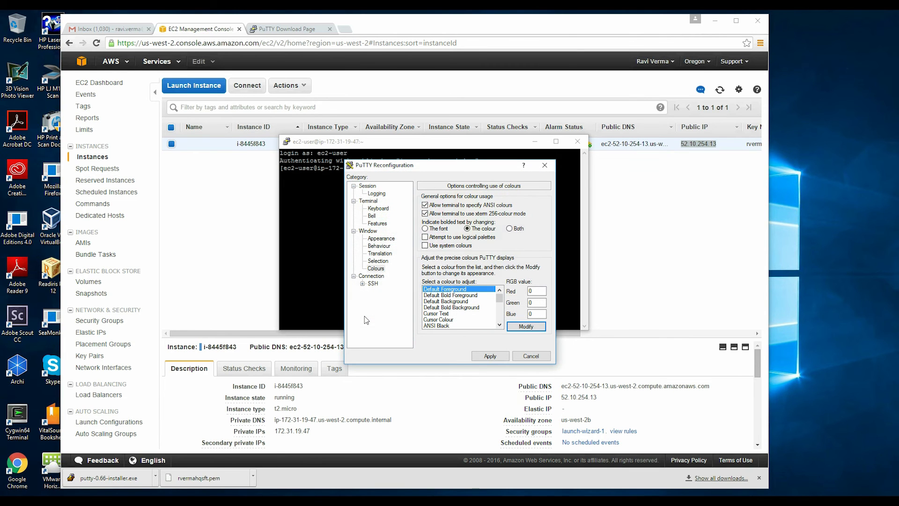
Step: Apply the new font and colours and widen the terminal to 137 columns
{"action": "left_click", "coordinate": [489, 356]}
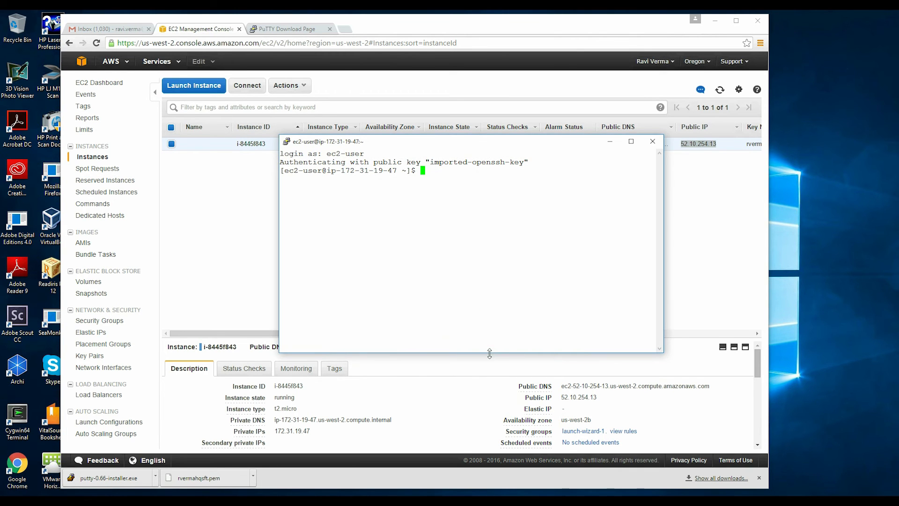
{"action": "left_click_drag", "start_coordinate": [483, 145], "coordinate": [279, 141]}
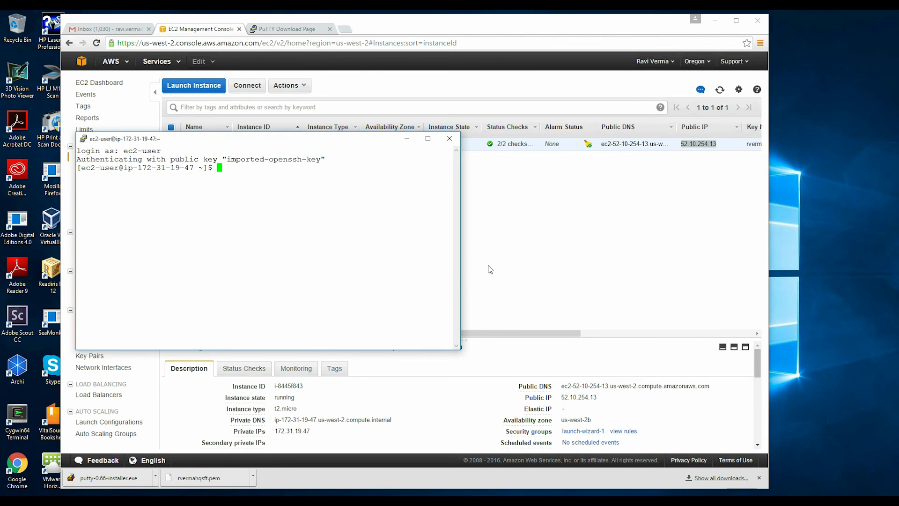
{"action": "left_click_drag", "start_coordinate": [460, 278], "coordinate": [726, 270]}
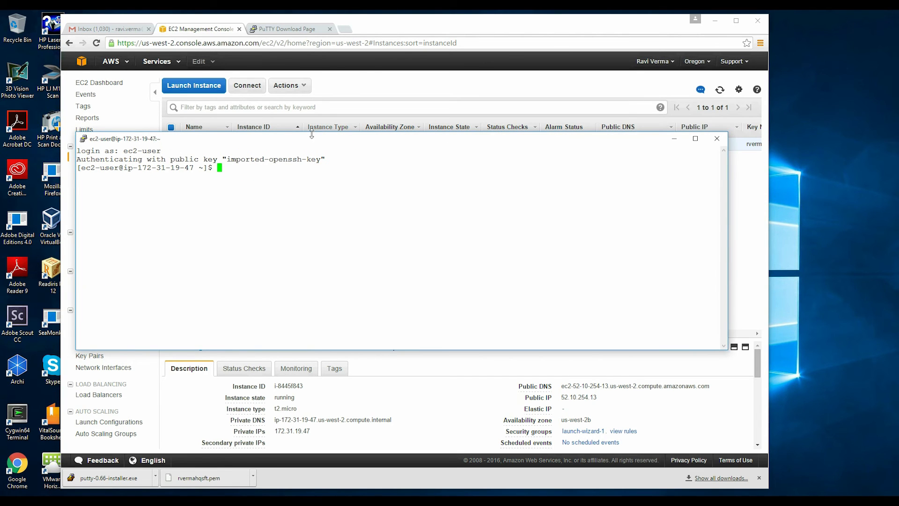
{"action": "left_click_drag", "start_coordinate": [309, 144], "coordinate": [406, 156]}
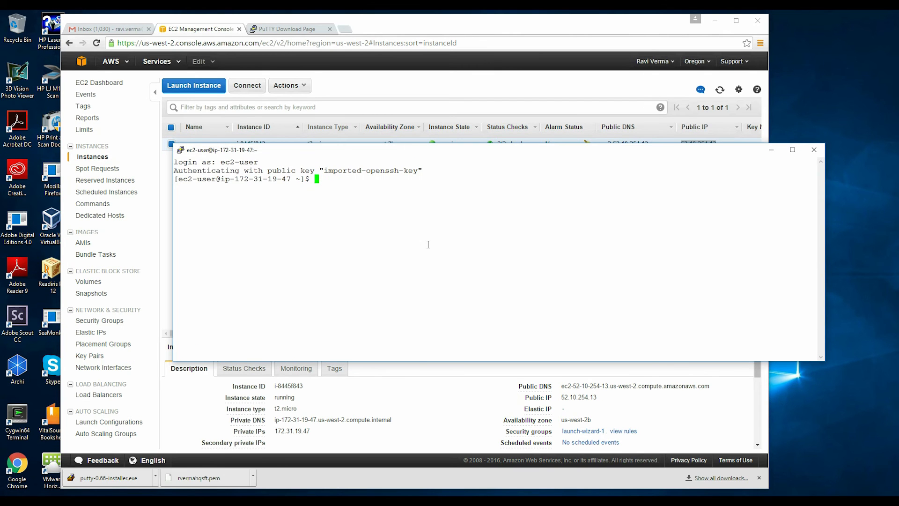
Step: Run sudo su - to switch to a root prompt
{"action": "key", "text": "Return"}
{"action": "key", "text": "Return"}
{"action": "type", "text": "sudo su -"}
{"action": "key", "text": "Return"}
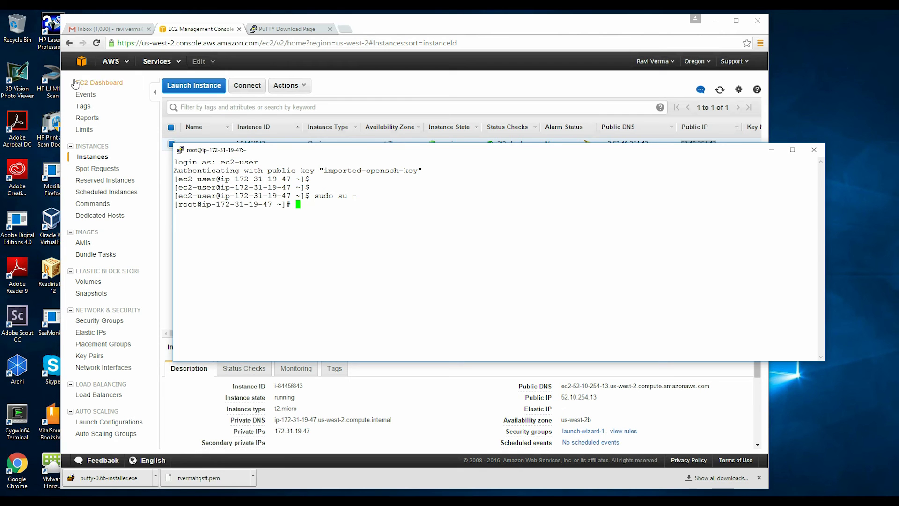
Step: Open the S3 console listing the single bucket, then a blank tab beside it
{"action": "left_click", "coordinate": [78, 65]}
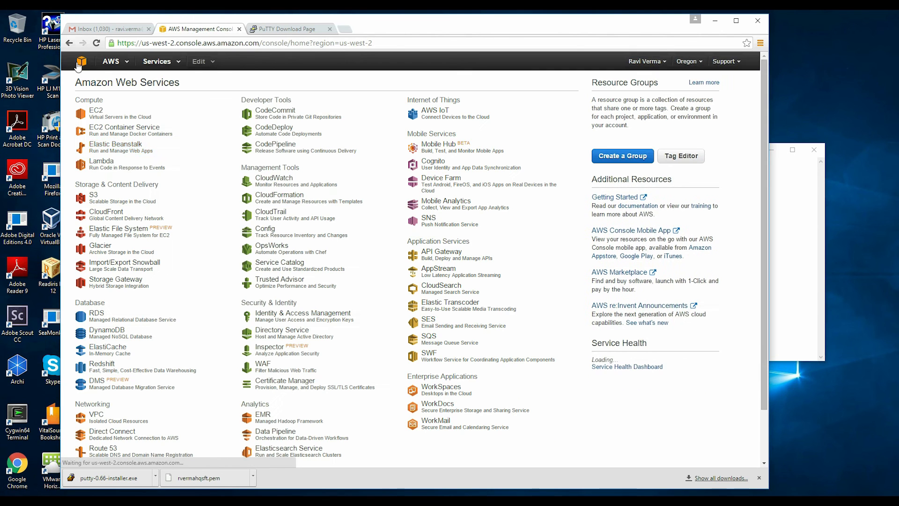
{"action": "left_click", "coordinate": [101, 201]}
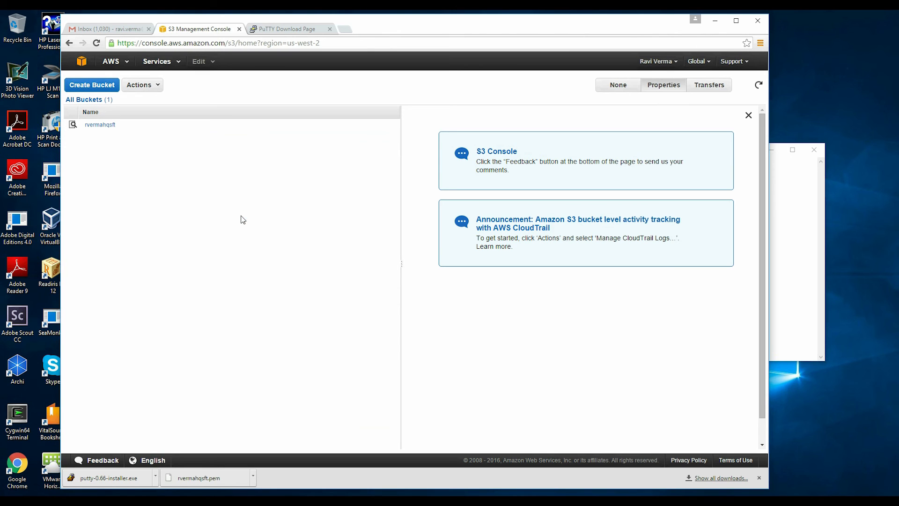
{"action": "left_click", "coordinate": [342, 30]}
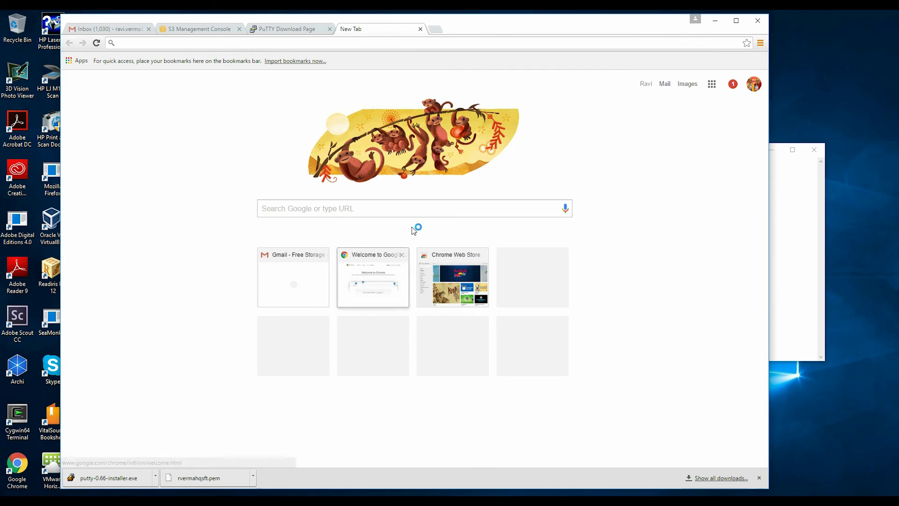
Step: Google 'download aws command line' and look over the AWS Command Line Interface page
{"action": "left_click", "coordinate": [421, 213]}
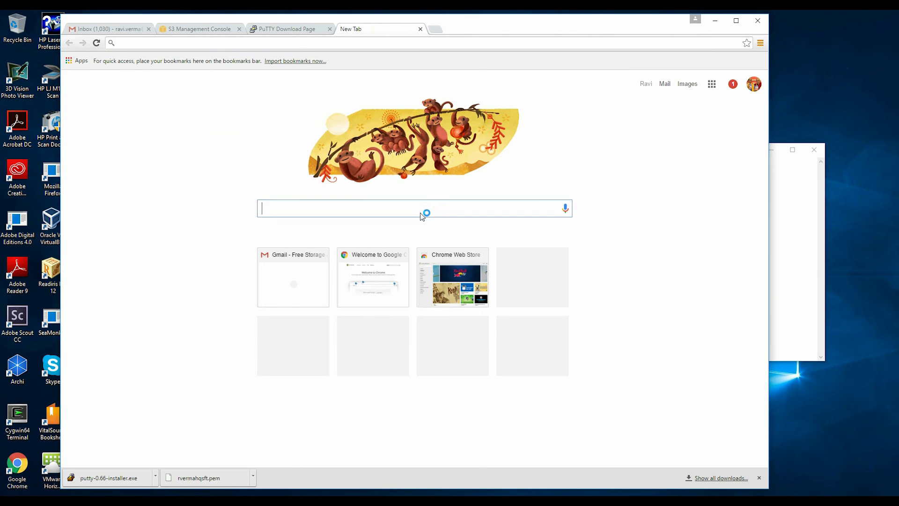
{"action": "type", "text": "download"}
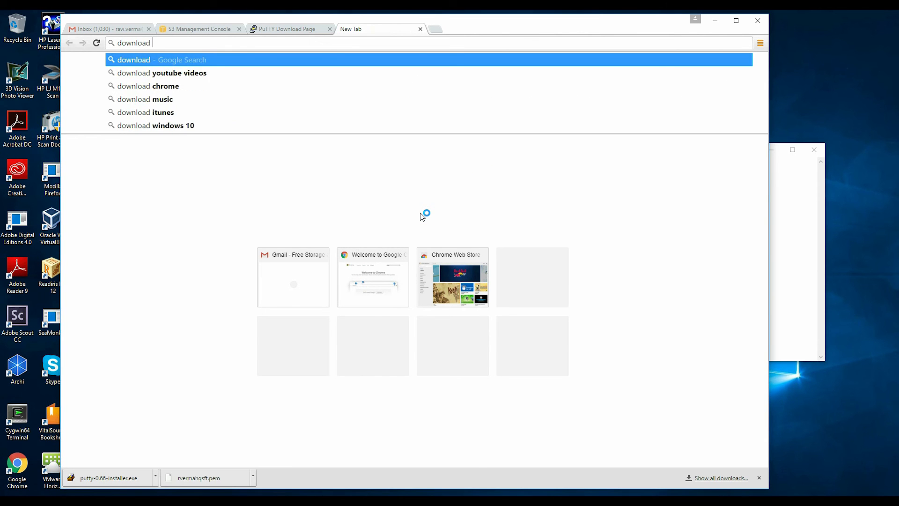
{"action": "type", "text": " aws c"}
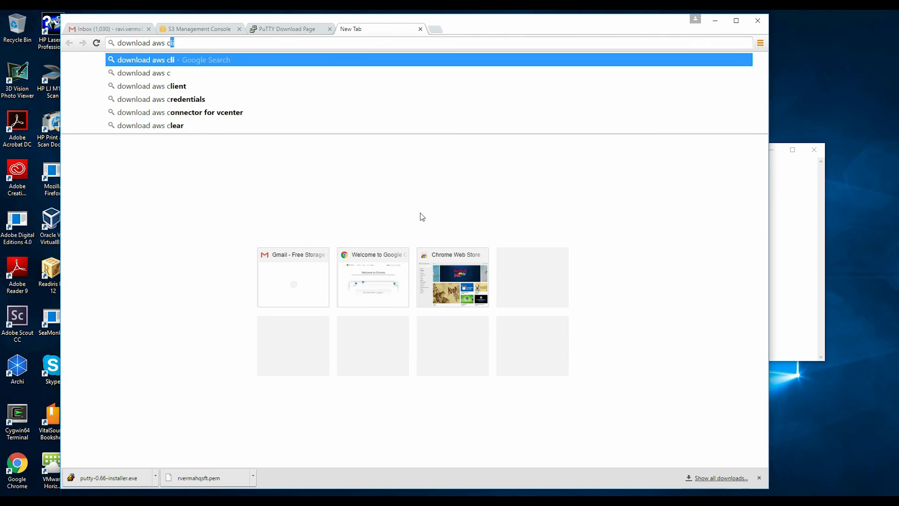
{"action": "type", "text": "ommand"}
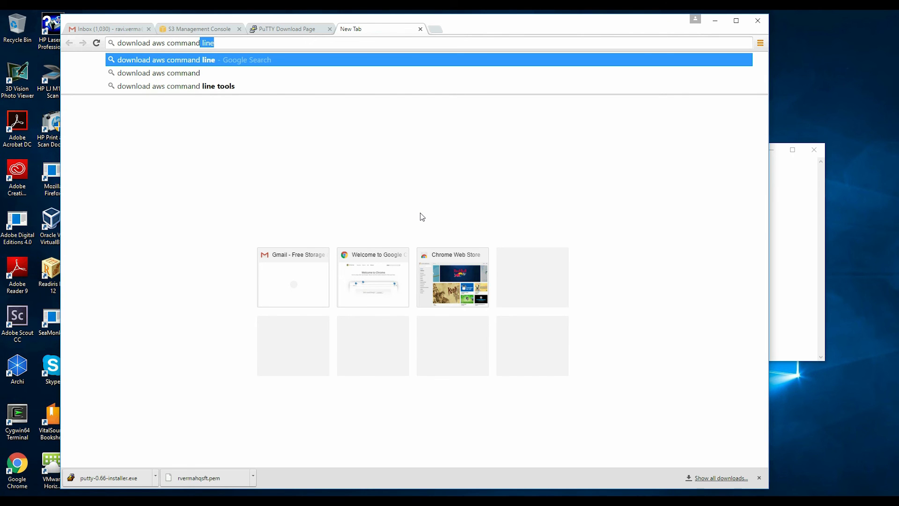
{"action": "key", "text": "Return"}
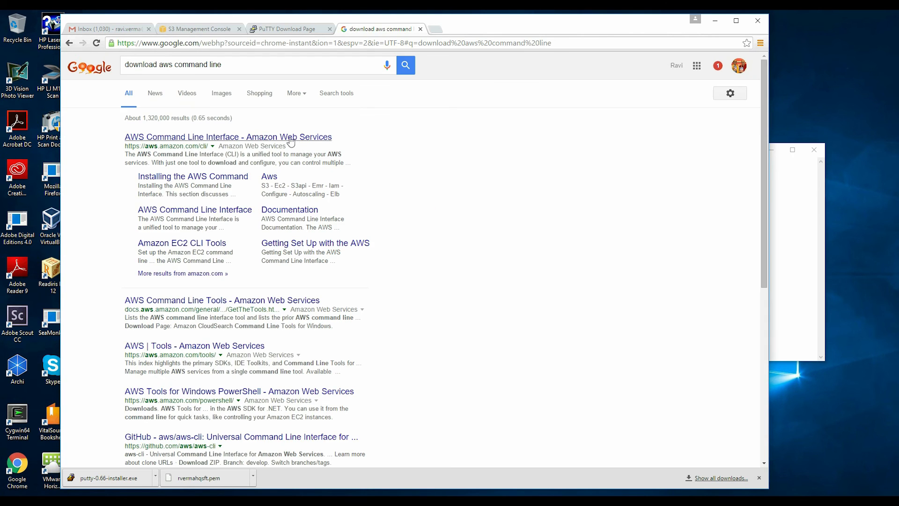
{"action": "left_click", "coordinate": [291, 138]}
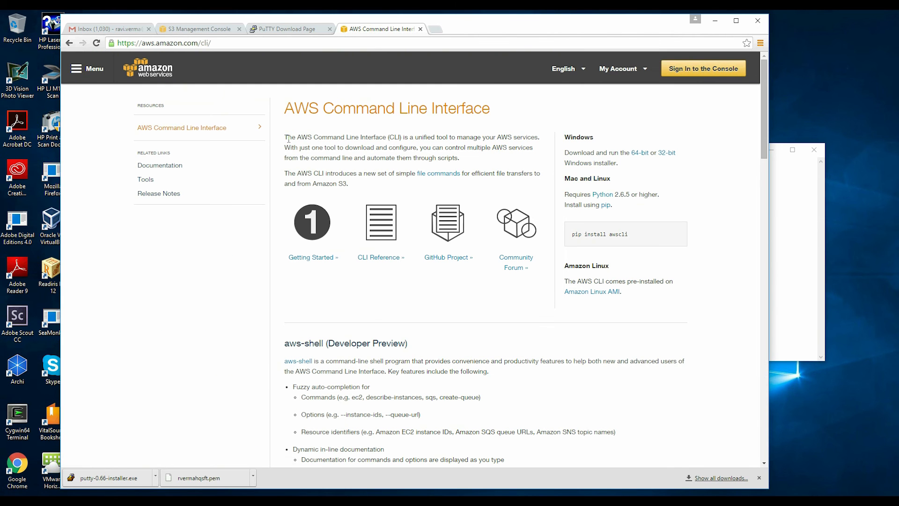
{"action": "left_click_drag", "start_coordinate": [760, 135], "coordinate": [765, 177]}
{"action": "left_click_drag", "start_coordinate": [764, 184], "coordinate": [762, 399]}
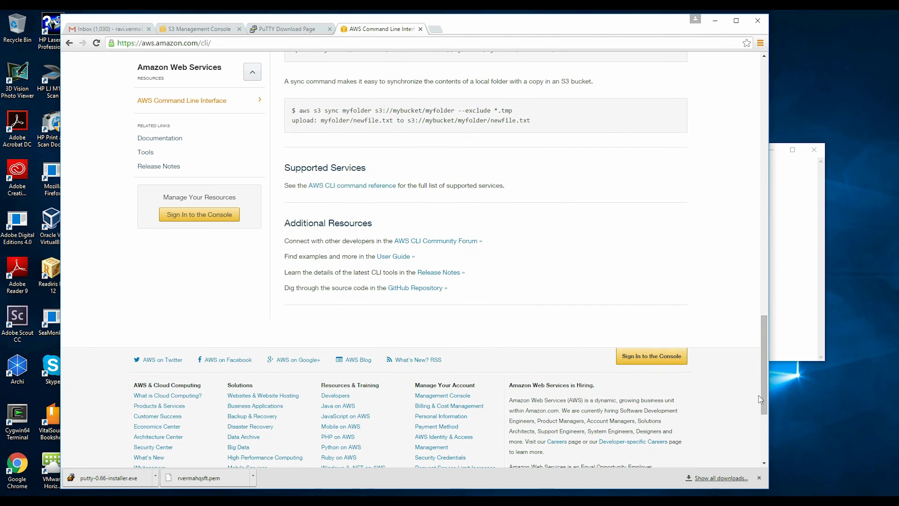
Step: Return to the results and search 'download aws command line tools' instead
{"action": "left_click", "coordinate": [70, 43]}
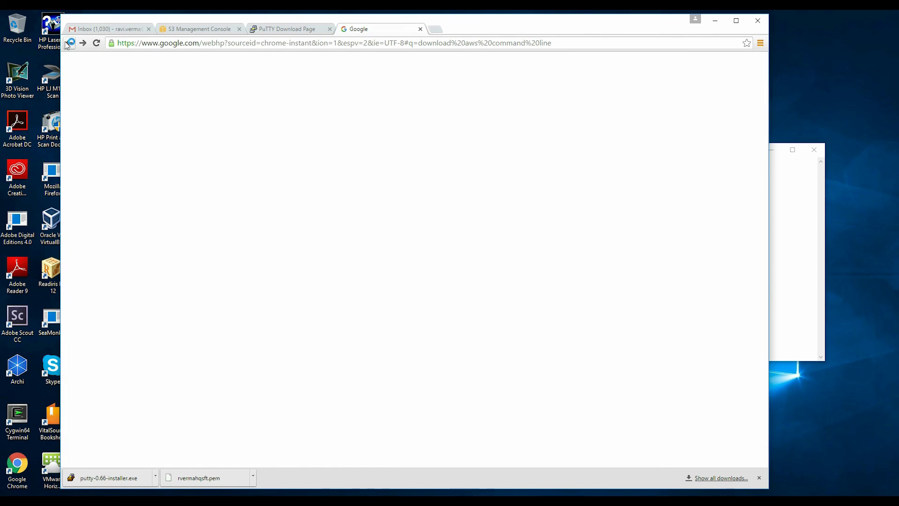
{"action": "left_click", "coordinate": [261, 65]}
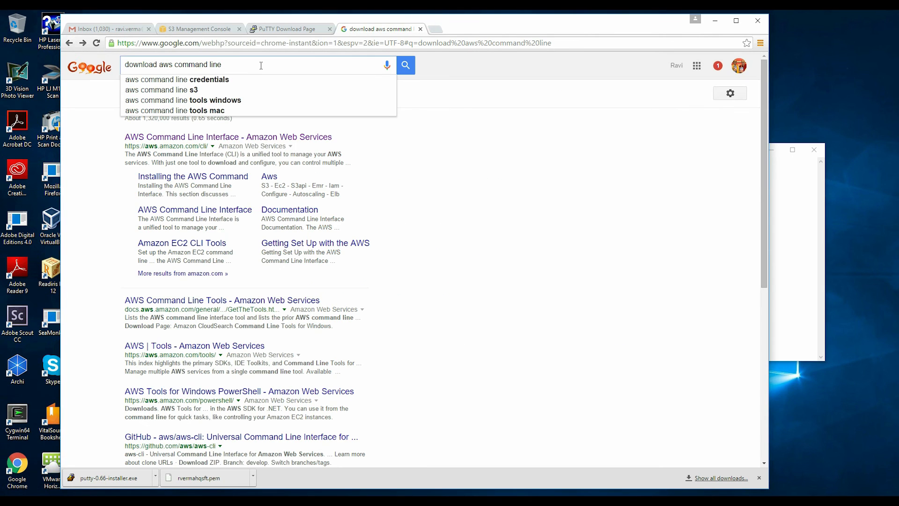
{"action": "key", "text": "Down"}
{"action": "key", "text": "Return"}
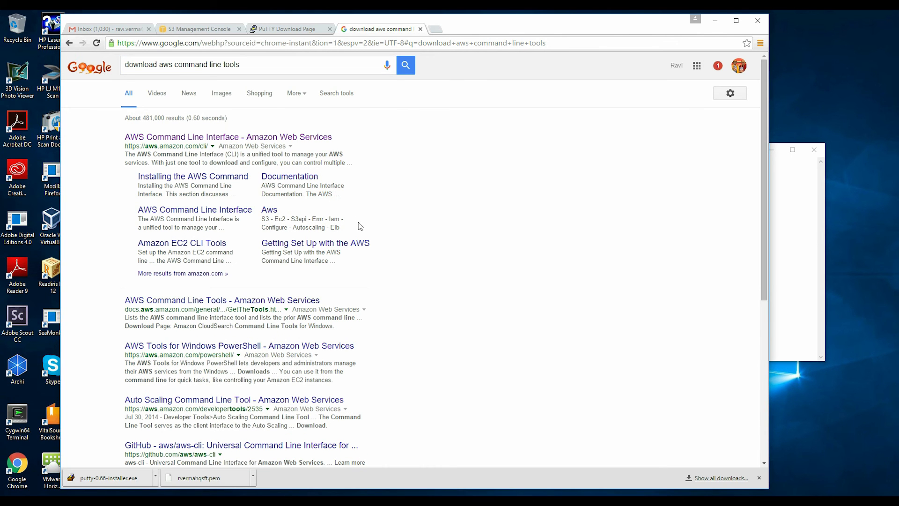
Step: Copy the bundled-installer curl command from the Installing the AWS CLI guide, then return to PuTTY
{"action": "left_click", "coordinate": [218, 177]}
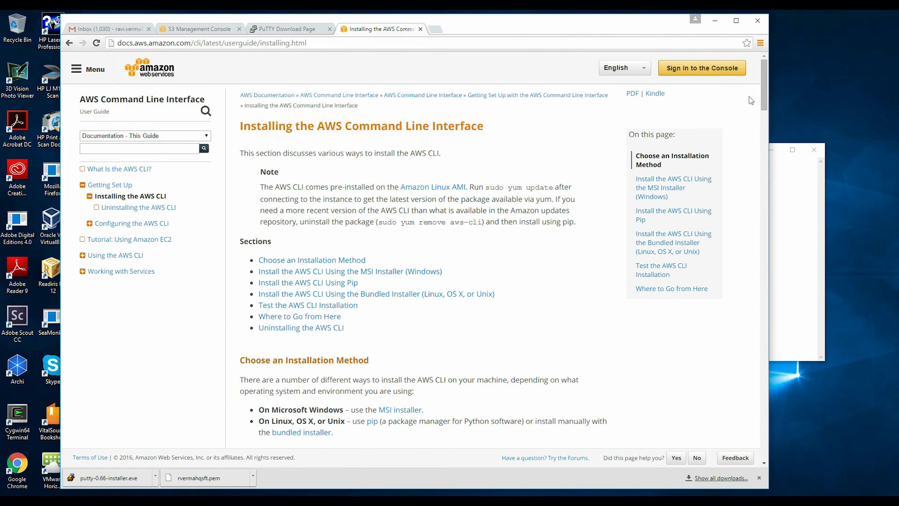
{"action": "left_click_drag", "start_coordinate": [766, 98], "coordinate": [771, 143]}
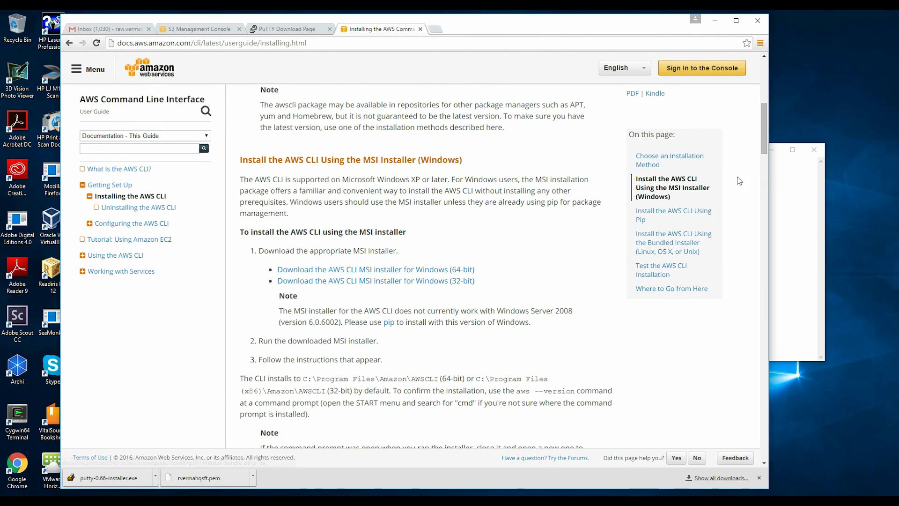
{"action": "left_click_drag", "start_coordinate": [761, 144], "coordinate": [757, 389]}
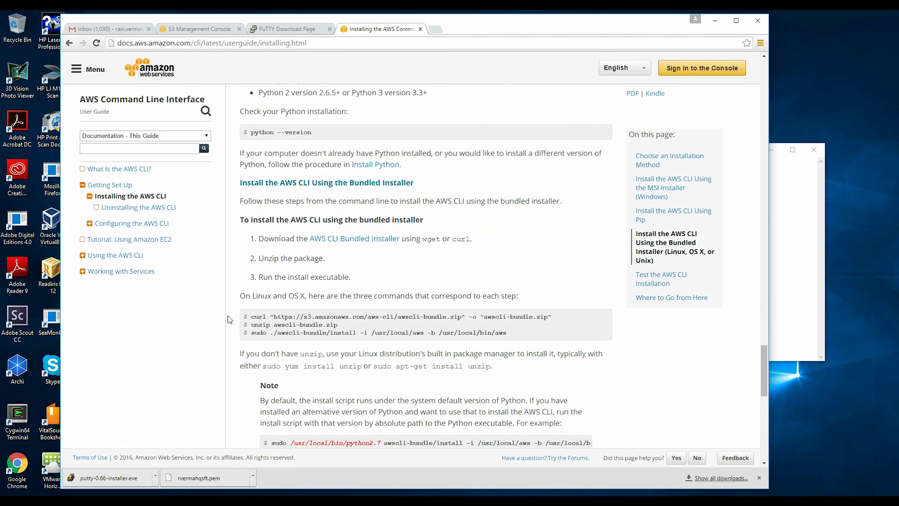
{"action": "left_click_drag", "start_coordinate": [252, 319], "coordinate": [552, 313]}
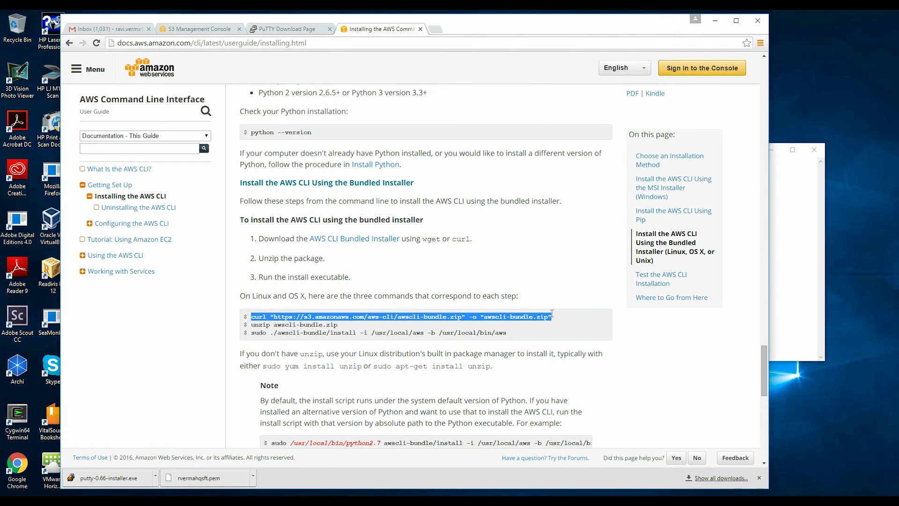
{"action": "right_click", "coordinate": [542, 315]}
{"action": "left_click", "coordinate": [565, 322]}
{"action": "left_click", "coordinate": [328, 500]}
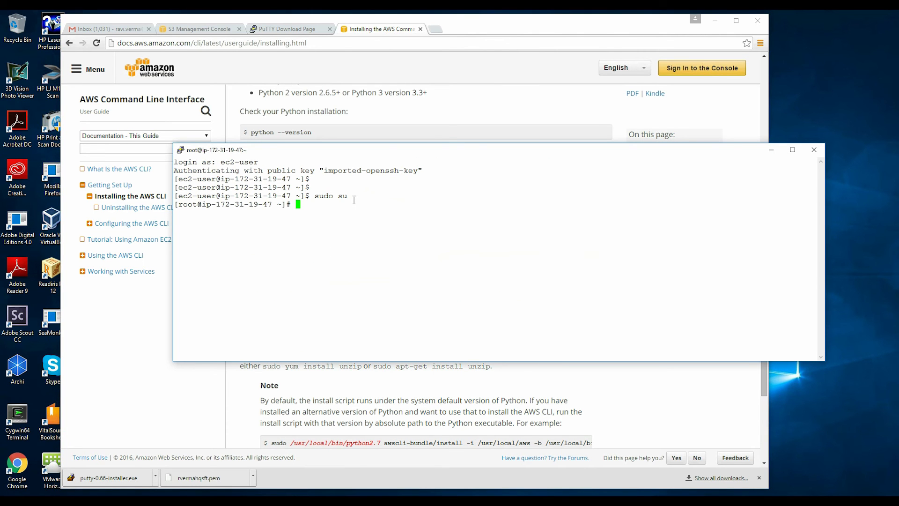
Step: Download awscli-bundle.zip with the pasted curl command and confirm it with ls
{"action": "right_click", "coordinate": [353, 204]}
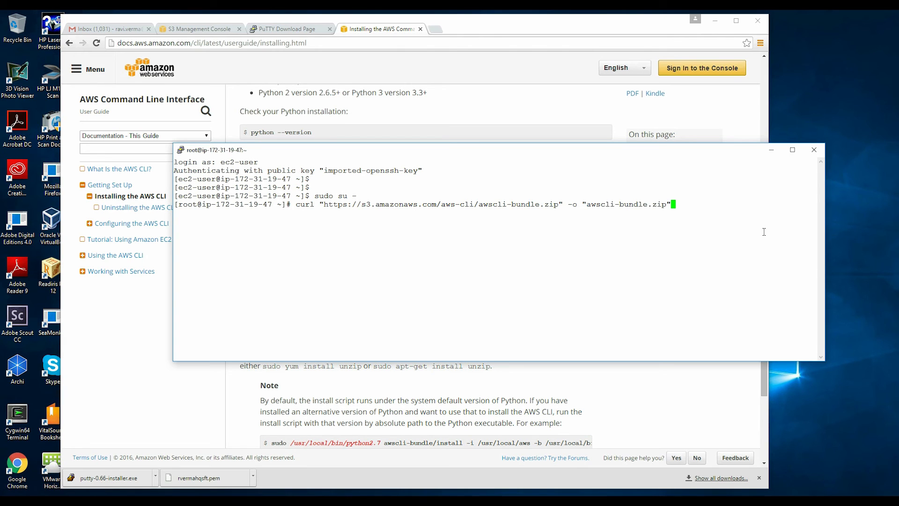
{"action": "key", "text": "Return"}
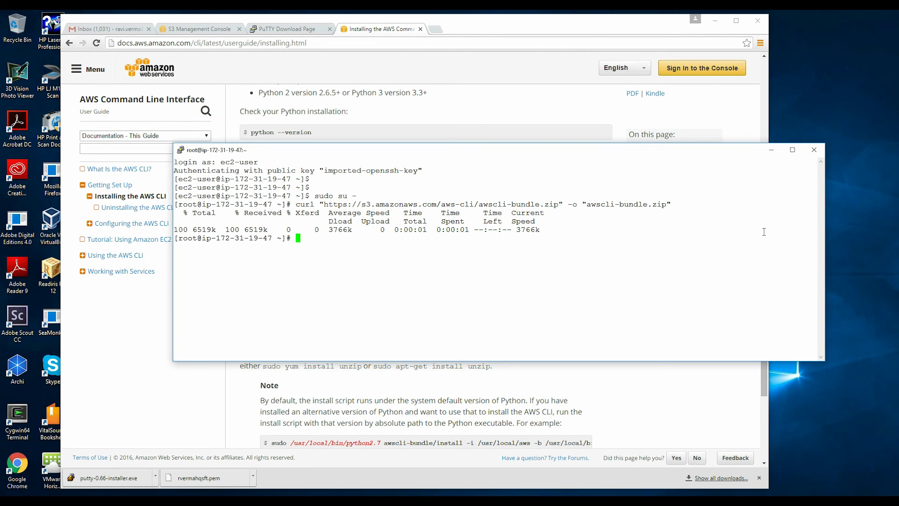
{"action": "type", "text": "ls"}
{"action": "key", "text": "Return"}
Step: Try extracting awscli-bundle.zip with unzip, which turns out to be missing
{"action": "type", "text": "unip"}
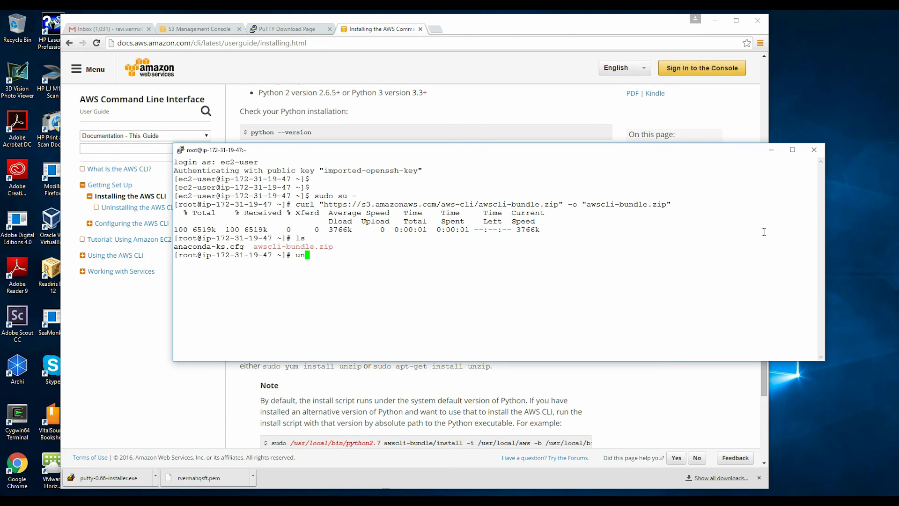
{"action": "key", "text": "BackSpace"}
{"action": "key", "text": "BackSpace"}
{"action": "type", "text": "zip awscli-bundle.zip"}
{"action": "key", "text": "Return"}
Step: Install the unzip package with 'yum install unzip'
{"action": "type", "text": "yum instll"}
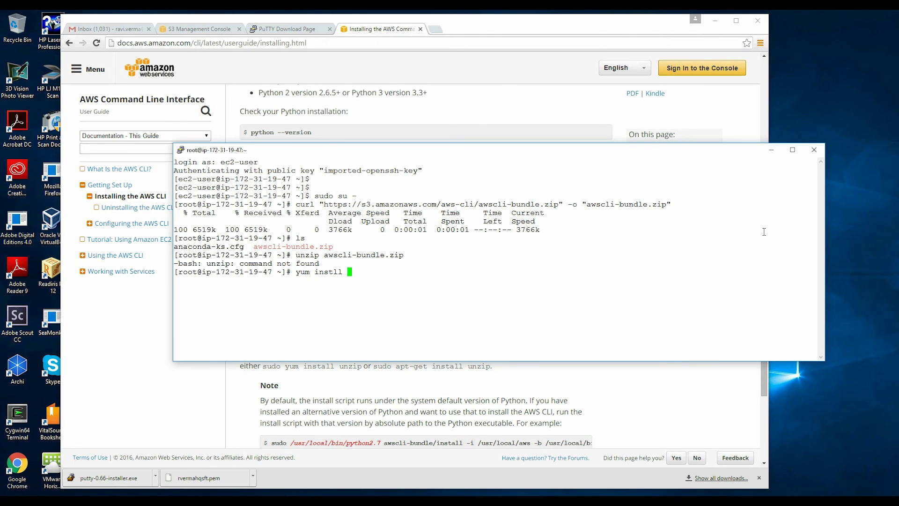
{"action": "key", "text": "BackSpace"}
{"action": "key", "text": "BackSpace"}
{"action": "key", "text": "BackSpace"}
{"action": "type", "text": "all unzip"}
{"action": "key", "text": "Return"}
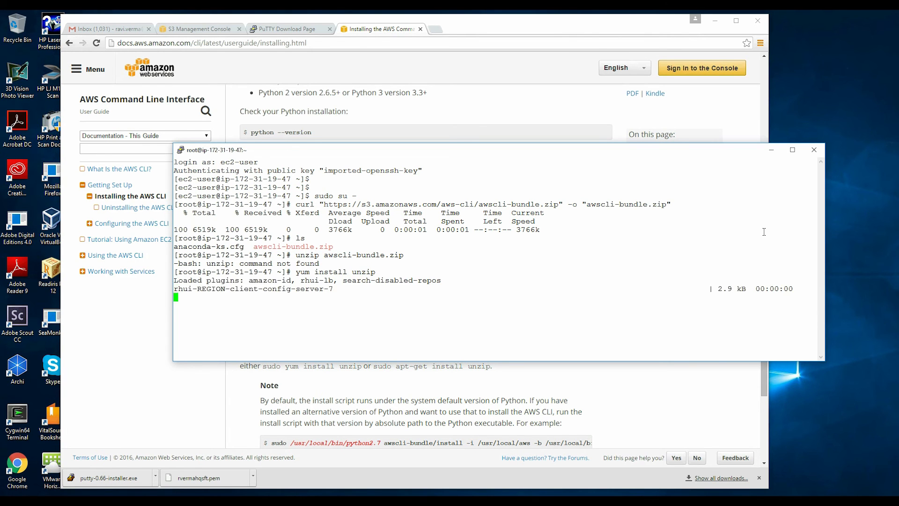
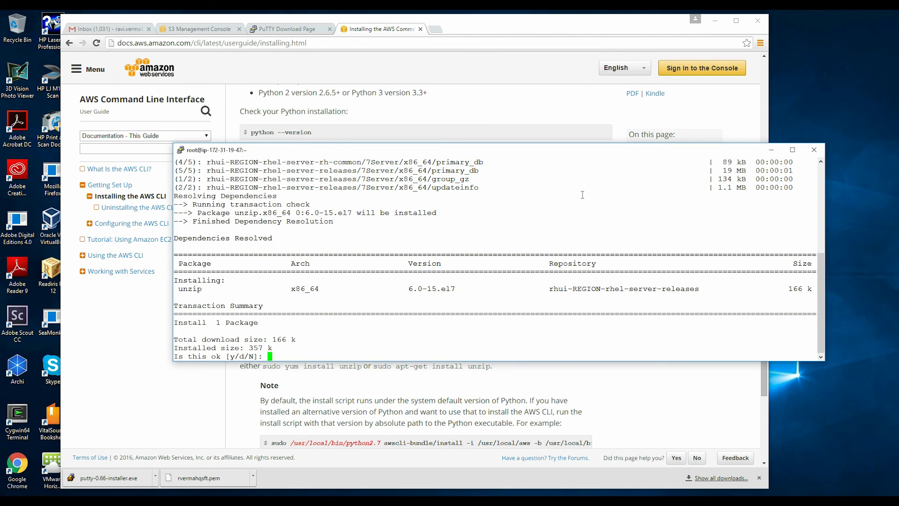
Step: Confirm the unzip package installation and list the home directory files
{"action": "type", "text": "y"}
{"action": "key", "text": "Return"}
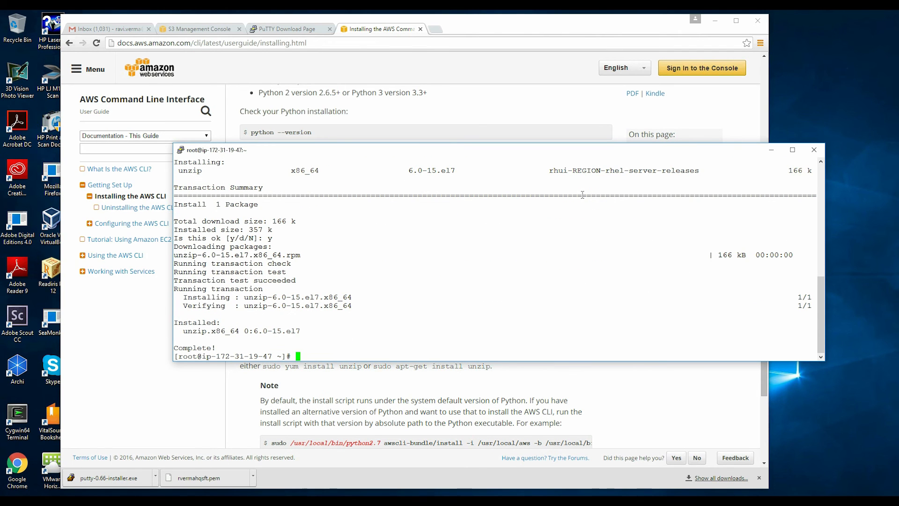
{"action": "type", "text": "ls"}
{"action": "key", "text": "Return"}
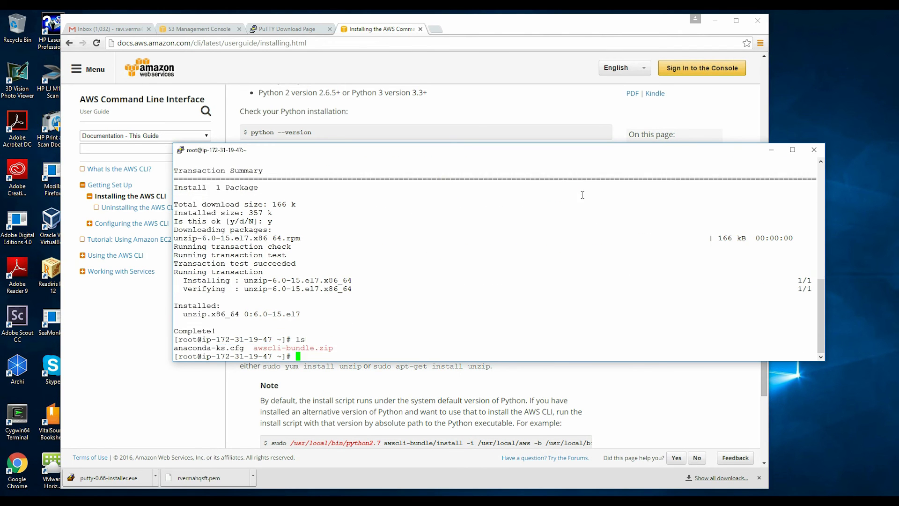
Step: Extract awscli-bundle.zip with unzip and return to the AWS CLI install guide
{"action": "type", "text": "unzip aws"}
{"action": "key", "text": "Tab"}
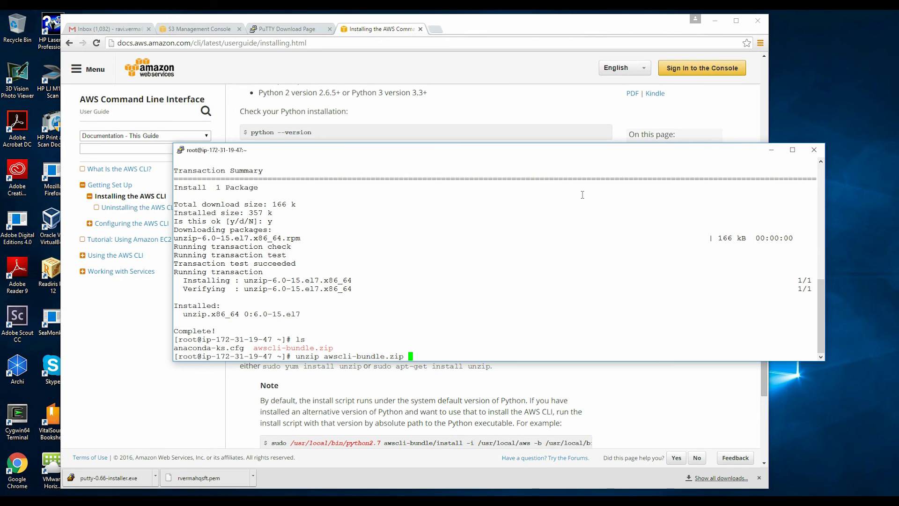
{"action": "key", "text": "Return"}
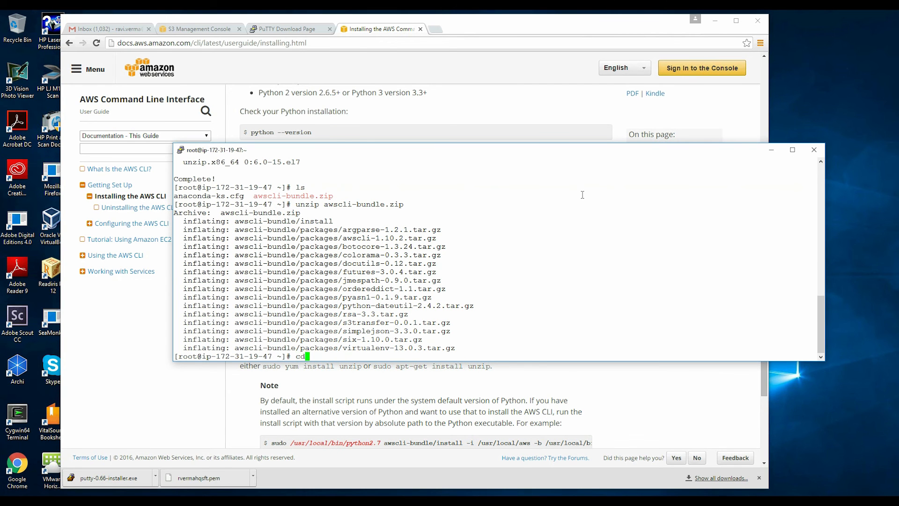
{"action": "left_click", "coordinate": [628, 368]}
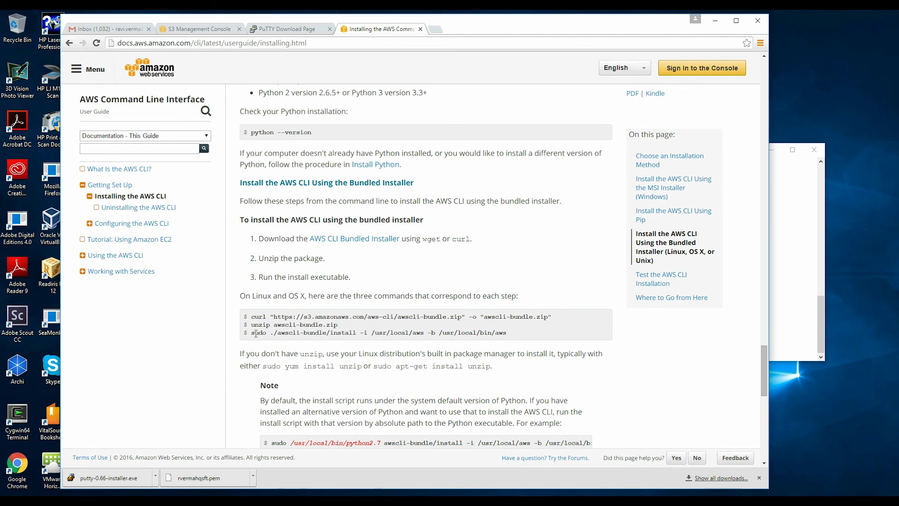
Step: Copy the 'sudo ./awscli-bundle/install' command from the docs and run it in PuTTY
{"action": "left_click_drag", "start_coordinate": [250, 333], "coordinate": [509, 336]}
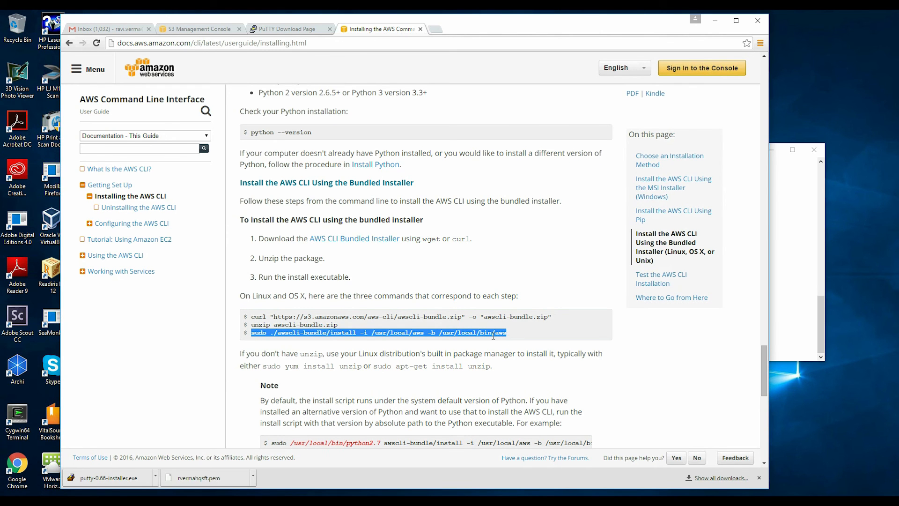
{"action": "right_click", "coordinate": [494, 333]}
{"action": "left_click", "coordinate": [503, 338]}
{"action": "key", "text": "alt+Tab"}
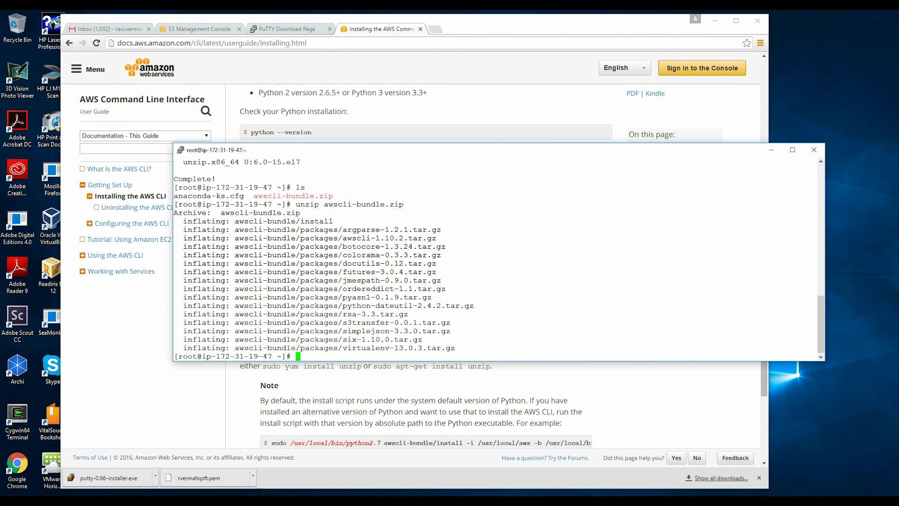
{"action": "right_click", "coordinate": [377, 280]}
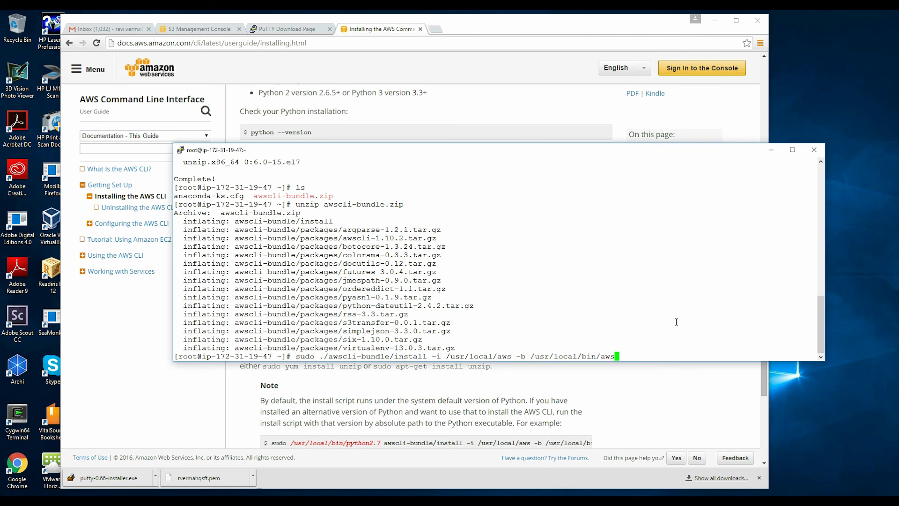
{"action": "key", "text": "Return"}
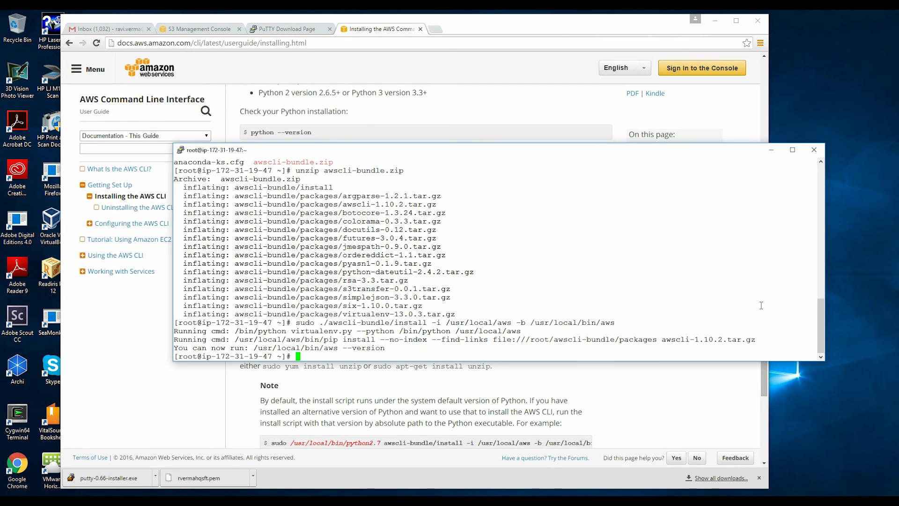
Step: Verify the install with aws --version, which reports aws-cli/1.10.2
{"action": "type", "text": "aws --version"}
{"action": "key", "text": "Return"}
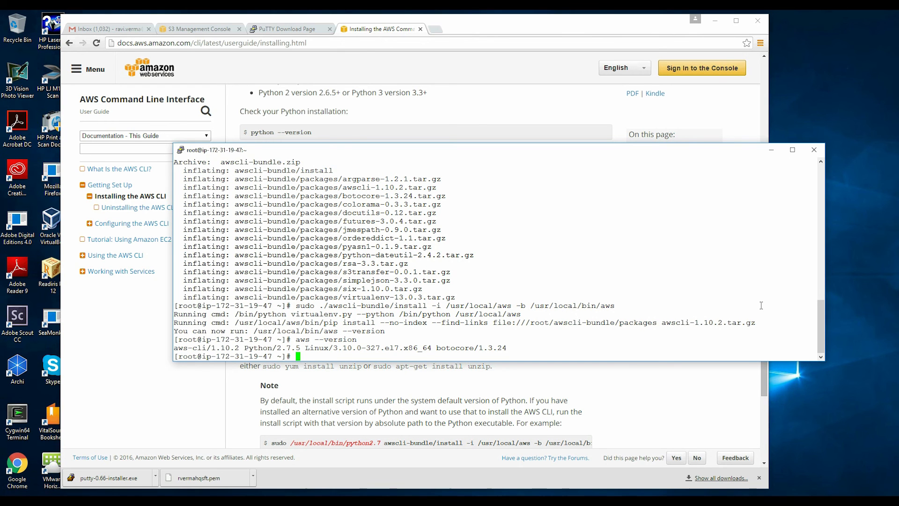
{"action": "key", "text": "Return"}
{"action": "key", "text": "Return"}
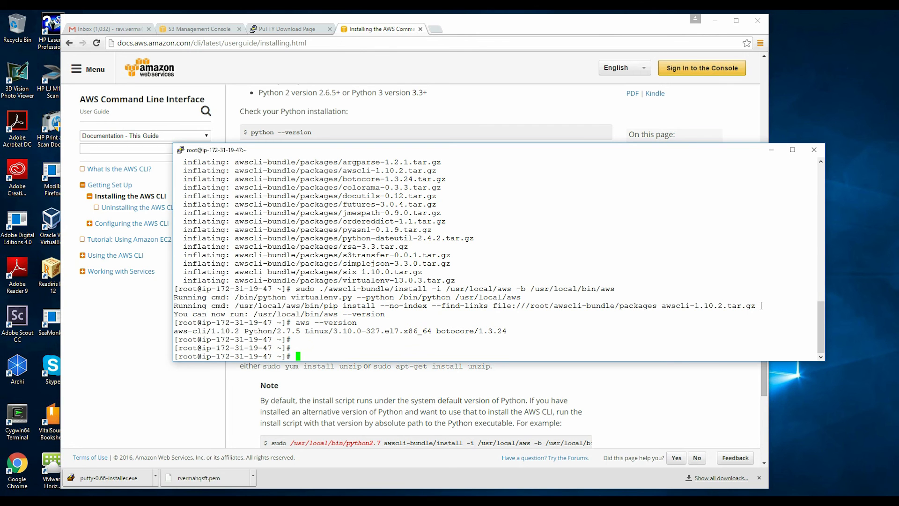
Step: List the still-empty S3 bucket with 'aws s3 ls', then list the home directory files
{"action": "type", "text": "aws s3 ls s3://rvermahqsft"}
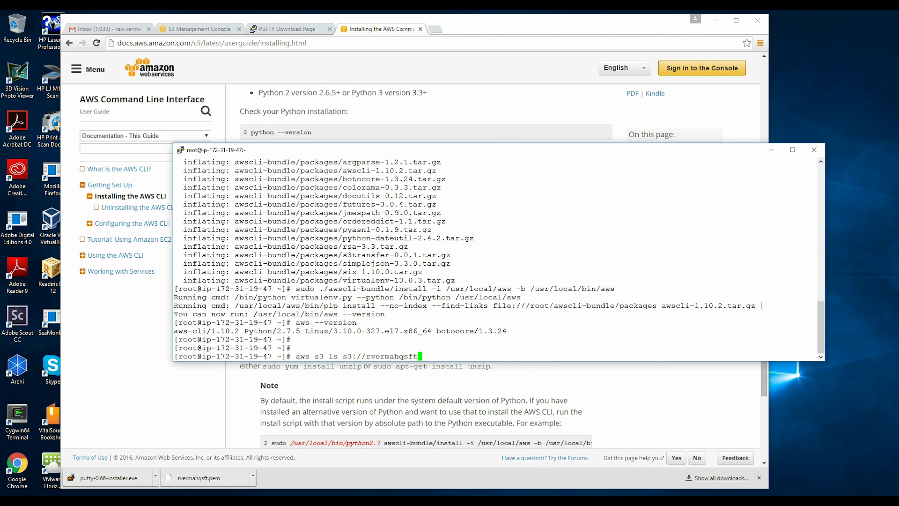
{"action": "key", "text": "Return"}
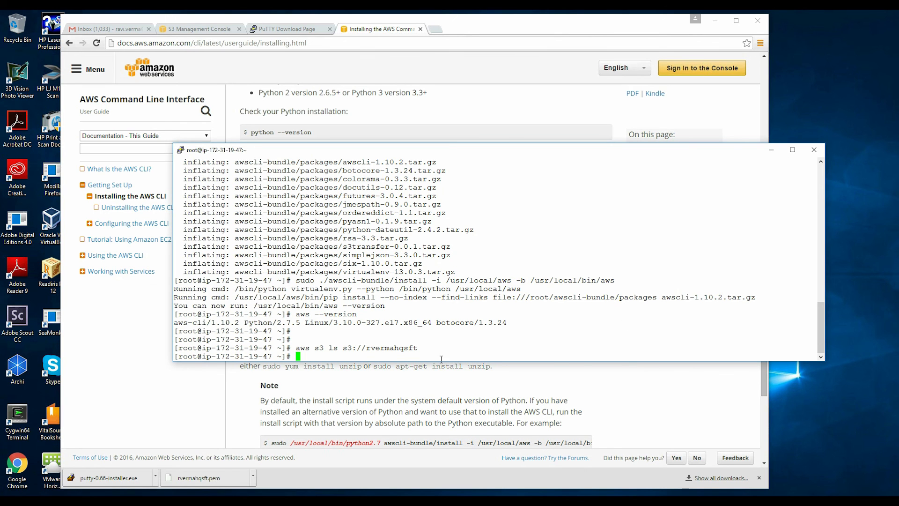
{"action": "left_click_drag", "start_coordinate": [293, 348], "coordinate": [326, 348]}
{"action": "left_click_drag", "start_coordinate": [329, 349], "coordinate": [428, 347]}
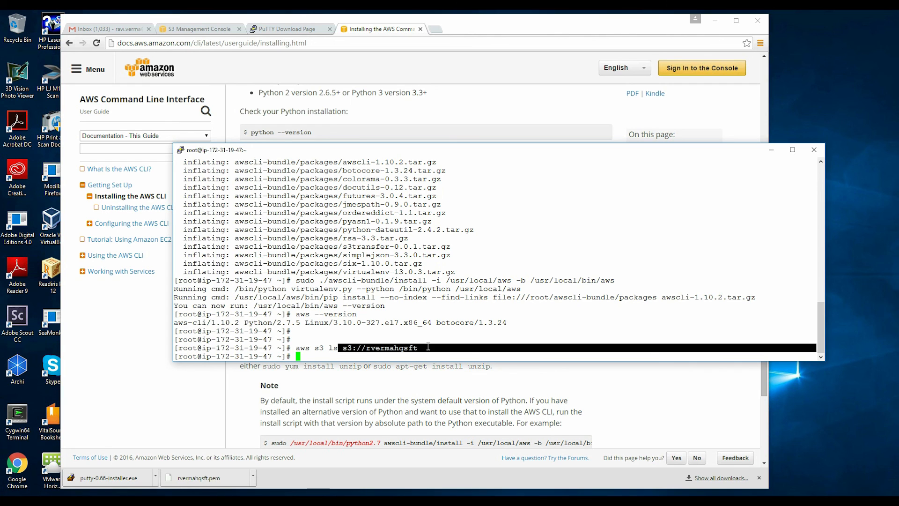
{"action": "left_click", "coordinate": [428, 347]}
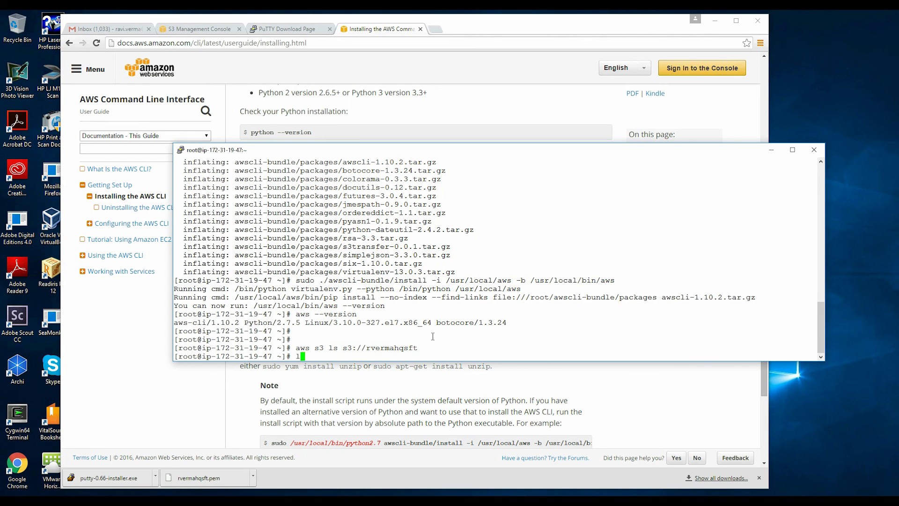
{"action": "type", "text": "ls"}
{"action": "key", "text": "Return"}
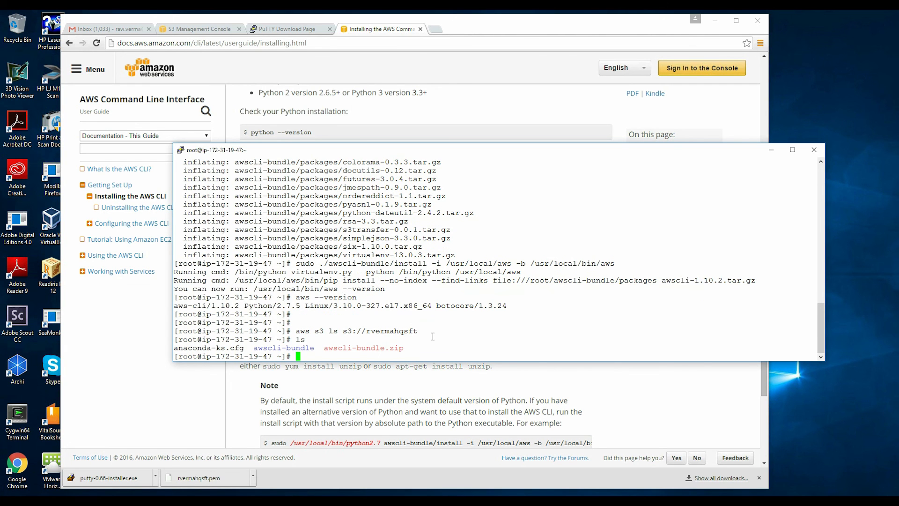
Step: Upload awscli-bundle.zip to the S3 bucket with 'aws s3 cp'
{"action": "left_click_drag", "start_coordinate": [324, 348], "coordinate": [400, 349]}
{"action": "type", "text": "aws s3 cp s3://r"}
{"action": "key", "text": "BackSpace"}
{"action": "key", "text": "BackSpace"}
{"action": "key", "text": "BackSpace"}
{"action": "key", "text": "BackSpace"}
{"action": "key", "text": "BackSpace"}
{"action": "key", "text": "BackSpace"}
{"action": "key", "text": "BackSpace"}
{"action": "type", "text": "aws"}
{"action": "key", "text": "Tab"}
{"action": "type", "text": "."}
{"action": "key", "text": "Tab"}
{"action": "type", "text": "s3"}
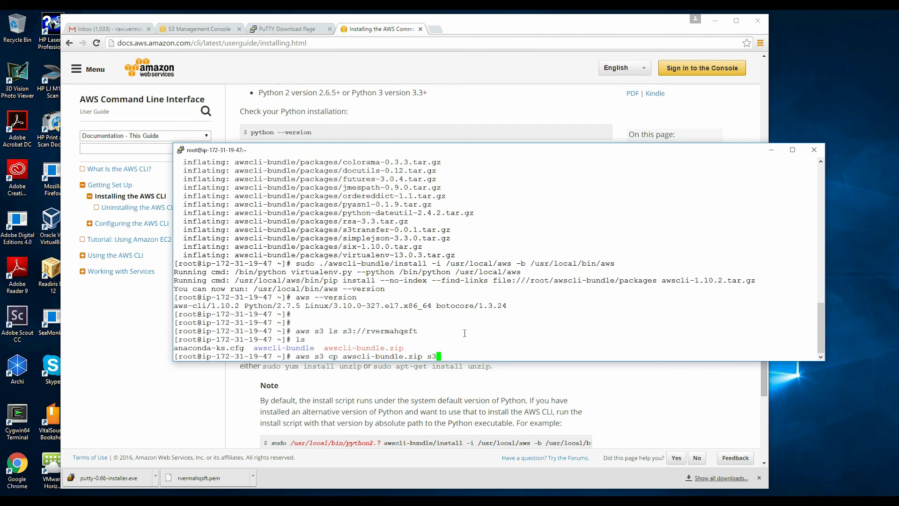
{"action": "type", "text": "://rvermahqsft"}
{"action": "key", "text": "Return"}
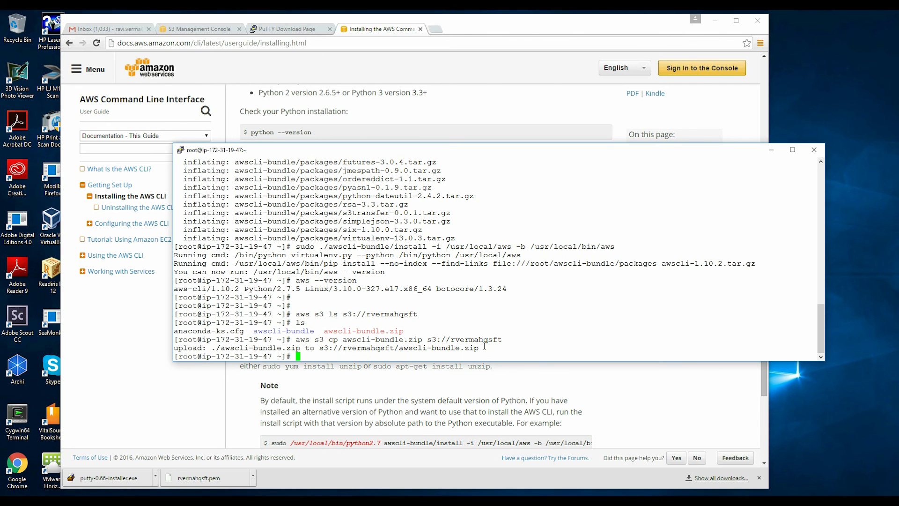
{"action": "left_click_drag", "start_coordinate": [484, 346], "coordinate": [172, 349]}
{"action": "left_click", "coordinate": [354, 321]}
Step: Rerun the bucket listing, showing awscli-bundle.zip at 6676445 bytes
{"action": "key", "text": "Up"}
{"action": "key", "text": "Up"}
{"action": "key", "text": "Up"}
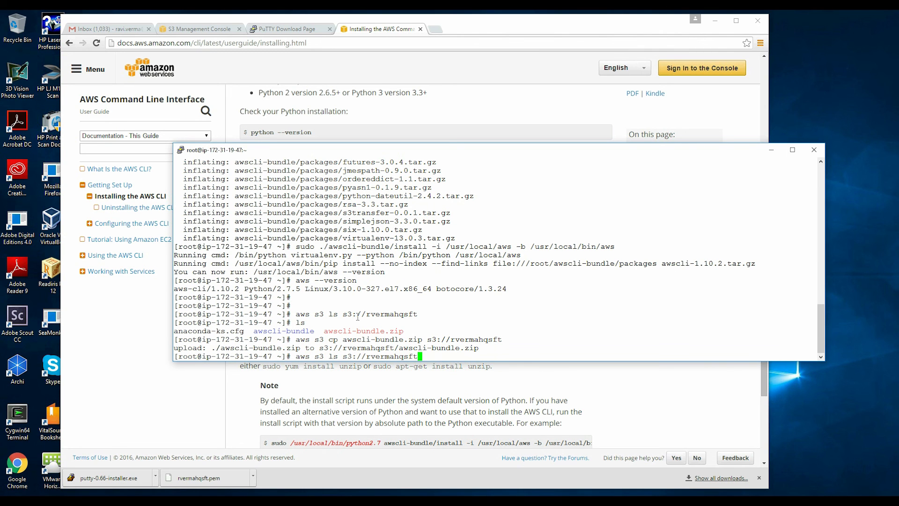
{"action": "key", "text": "Return"}
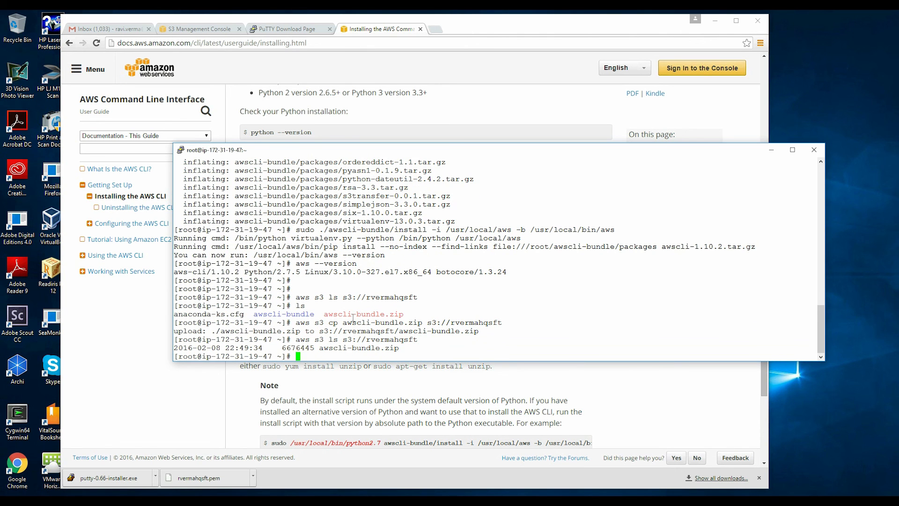
{"action": "mouse_move", "coordinate": [173, 343]}
{"action": "left_mouse_down"}
{"action": "mouse_move", "coordinate": [257, 343]}
{"action": "mouse_move", "coordinate": [178, 342]}
{"action": "left_mouse_up"}
{"action": "left_click_drag", "start_coordinate": [412, 348], "coordinate": [173, 345]}
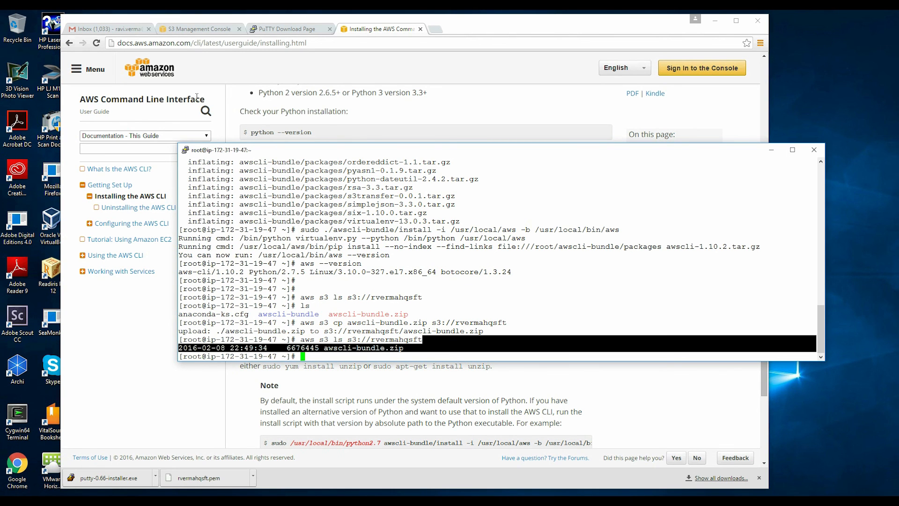
Step: Switch to the S3 console and view the IAM Roles list
{"action": "left_click", "coordinate": [182, 29]}
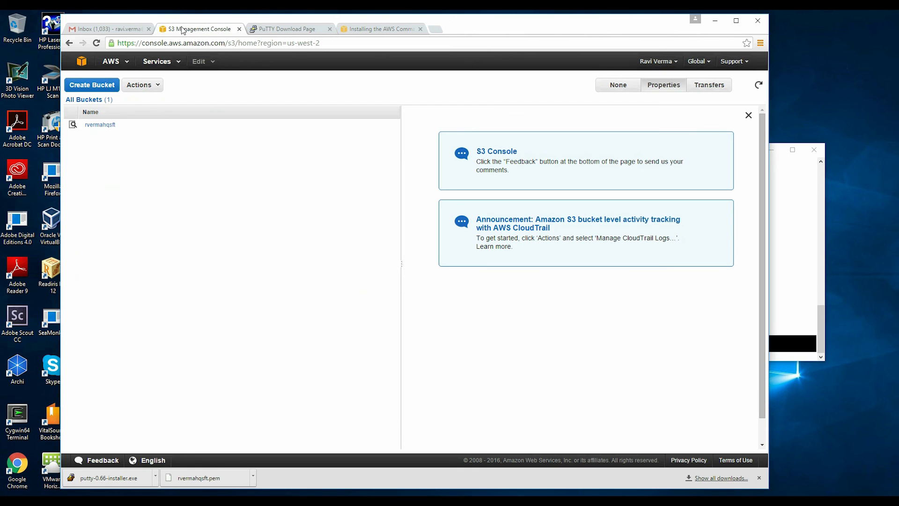
{"action": "left_click", "coordinate": [81, 61]}
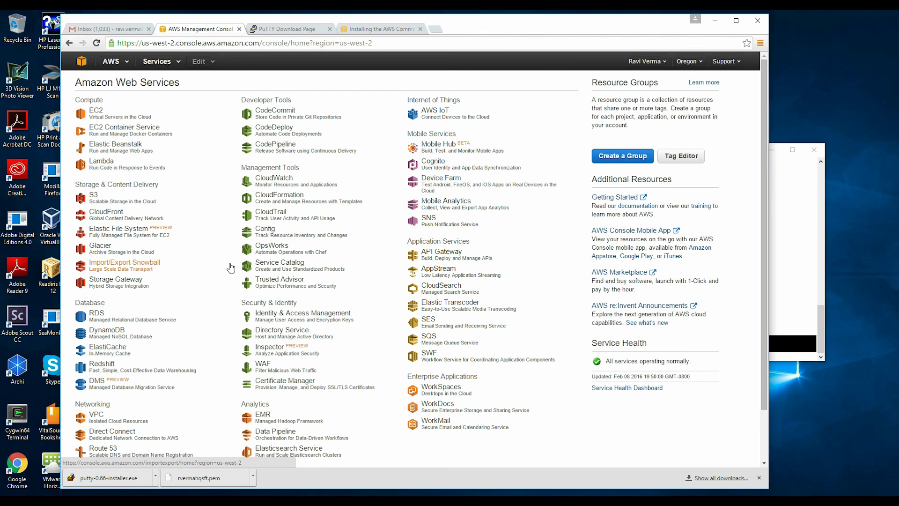
{"action": "left_click", "coordinate": [311, 318]}
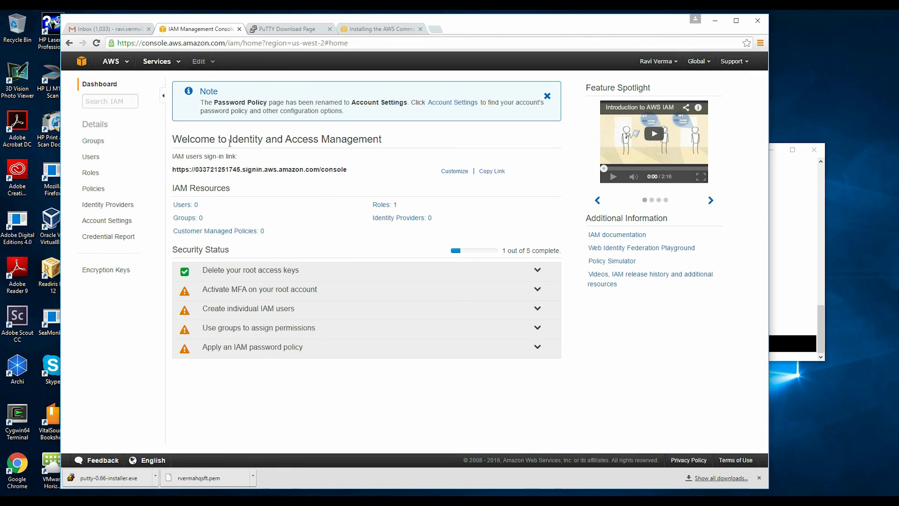
{"action": "left_click", "coordinate": [379, 206]}
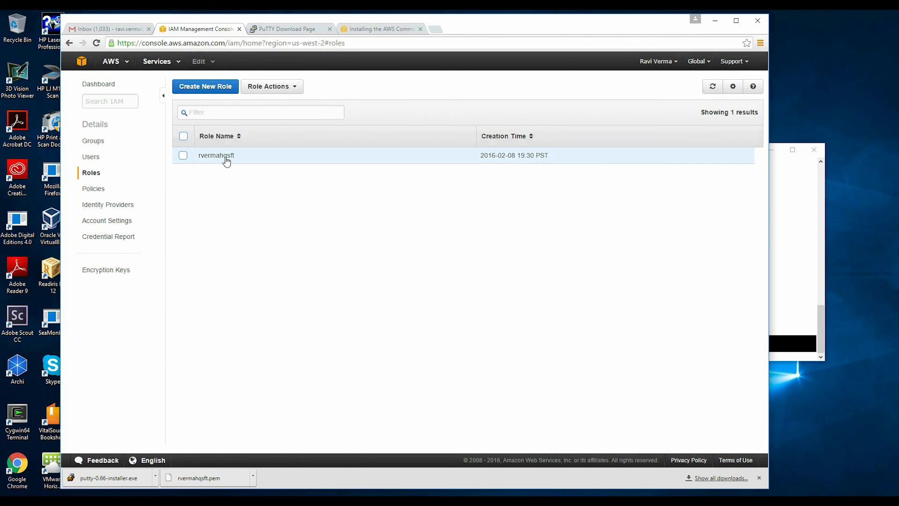
Step: Open EC2 Running Instances, showing the single running t2.micro instance
{"action": "left_click", "coordinate": [84, 62]}
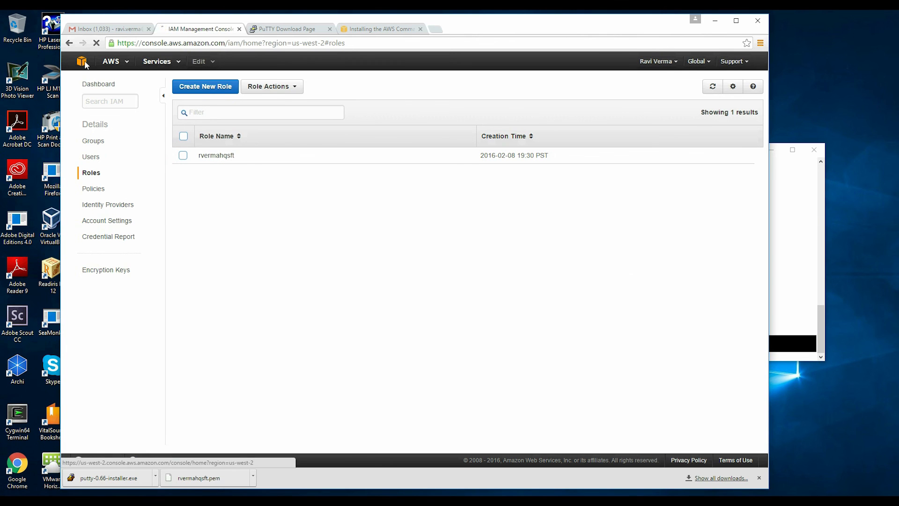
{"action": "left_click", "coordinate": [96, 111]}
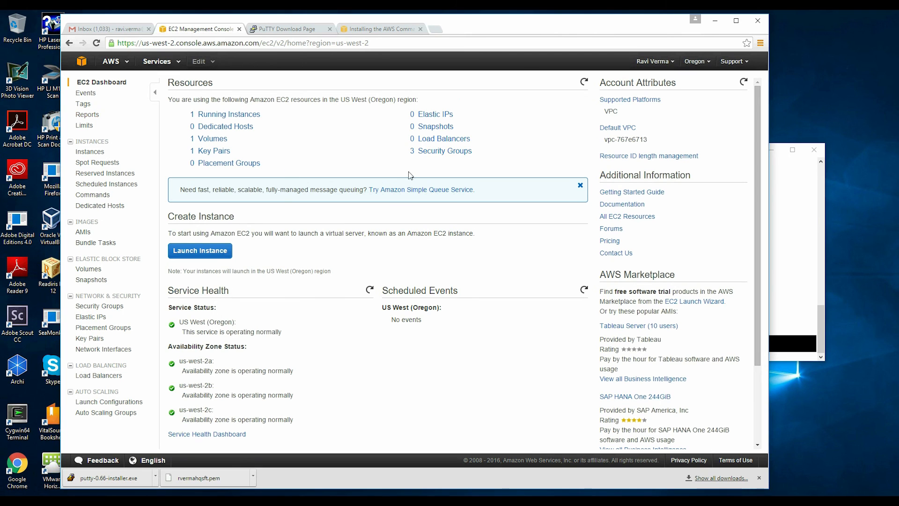
{"action": "left_click", "coordinate": [247, 117]}
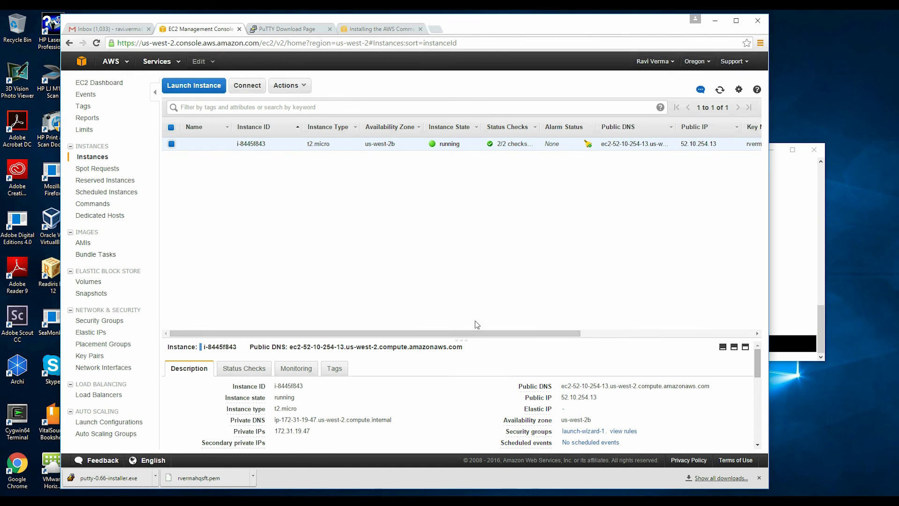
{"action": "left_click_drag", "start_coordinate": [473, 332], "coordinate": [263, 183]}
Step: Return to PuTTY and review the awscli-bundle.zip upload path on S3
{"action": "key", "text": "alt+Tab"}
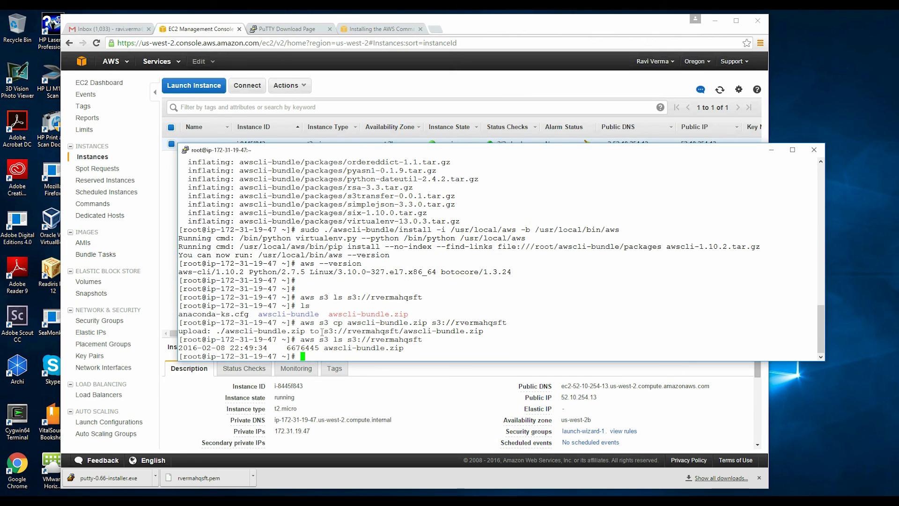
{"action": "left_click_drag", "start_coordinate": [320, 332], "coordinate": [482, 334]}
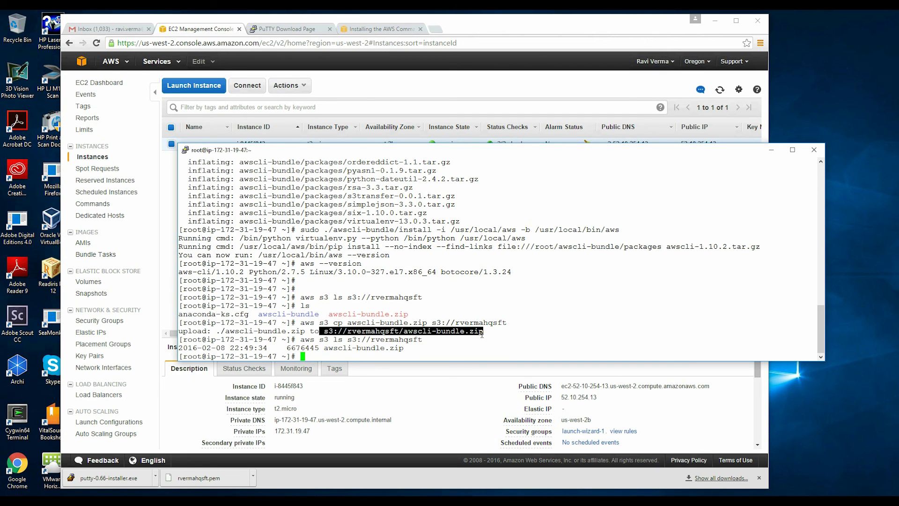
{"action": "left_click", "coordinate": [522, 336]}
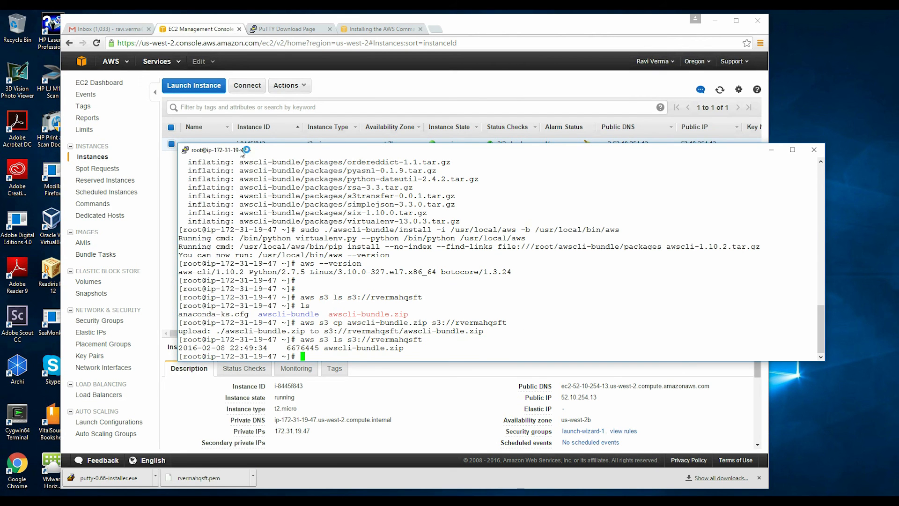
Step: Open RDS DB Instances, expand the MySQL db.t2.micro instance, and open Instance Actions
{"action": "left_click", "coordinate": [82, 61]}
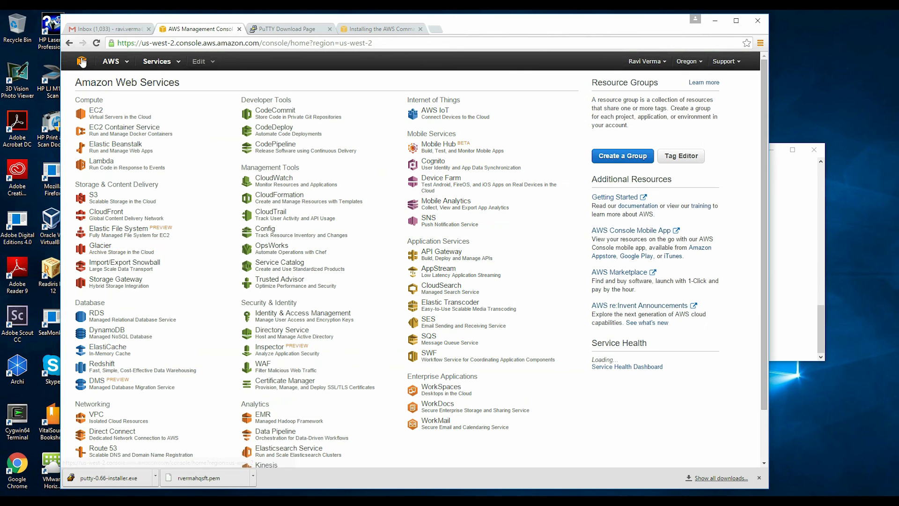
{"action": "left_click", "coordinate": [96, 314]}
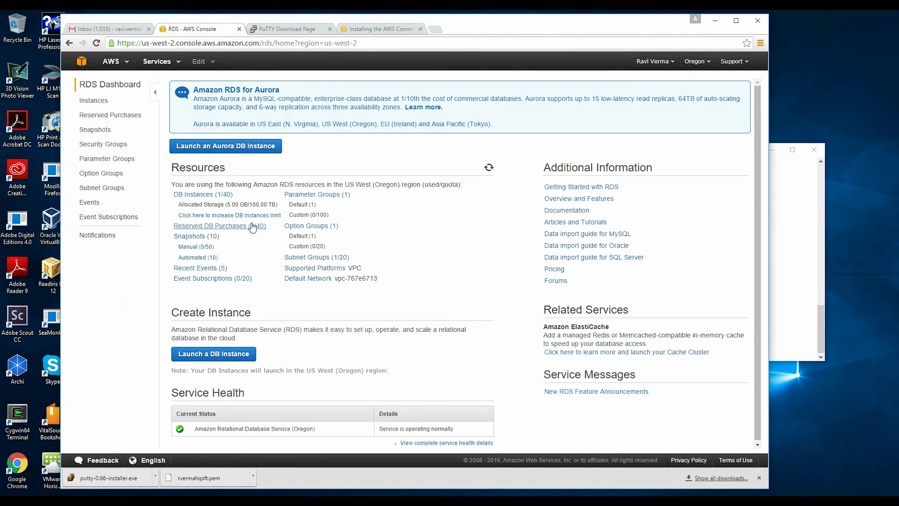
{"action": "left_click", "coordinate": [214, 196]}
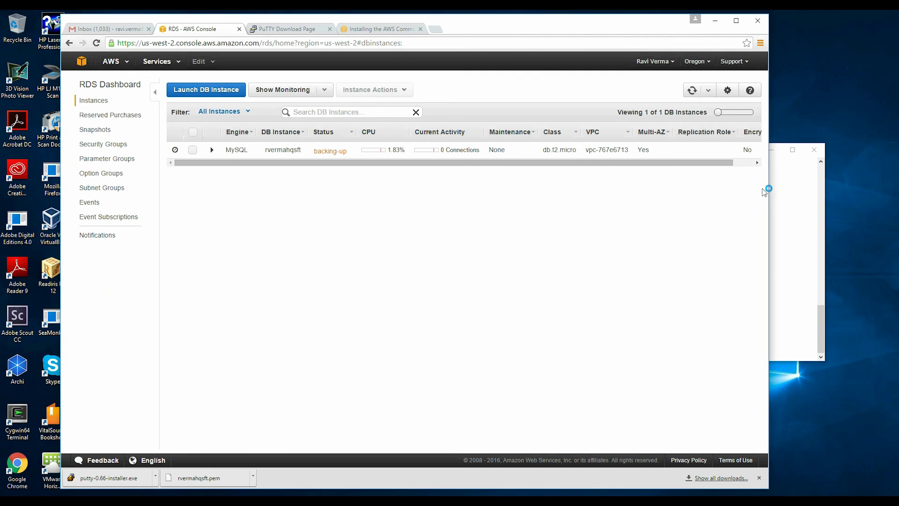
{"action": "left_click", "coordinate": [192, 150]}
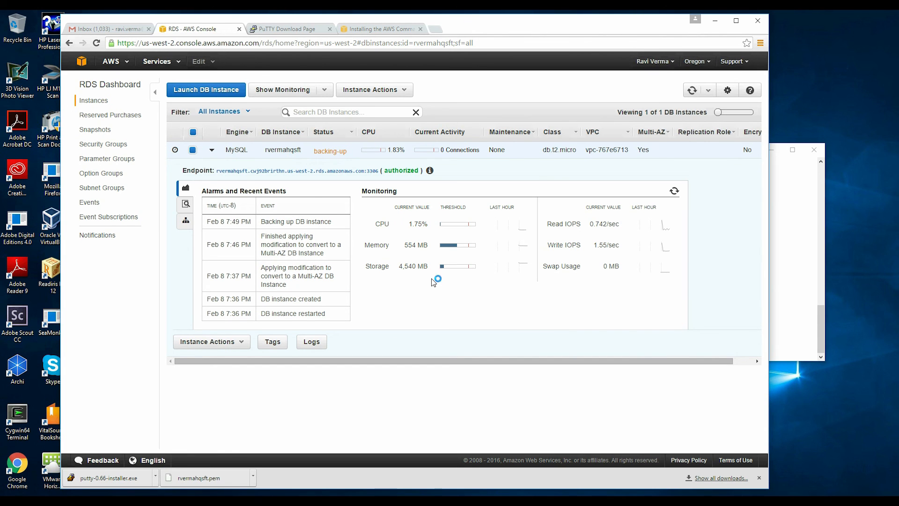
{"action": "left_click", "coordinate": [401, 91]}
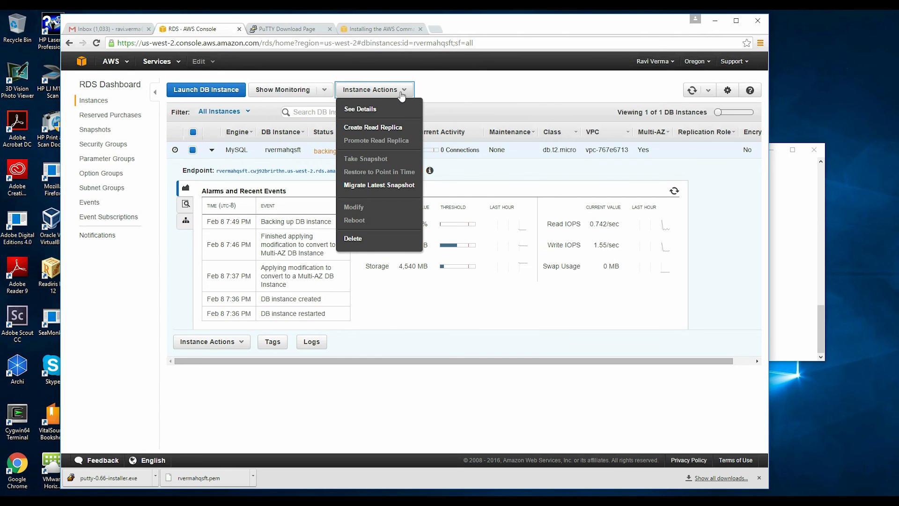
Step: Open the MySQL instance's details page through Instance Actions > See Details
{"action": "left_click", "coordinate": [372, 109]}
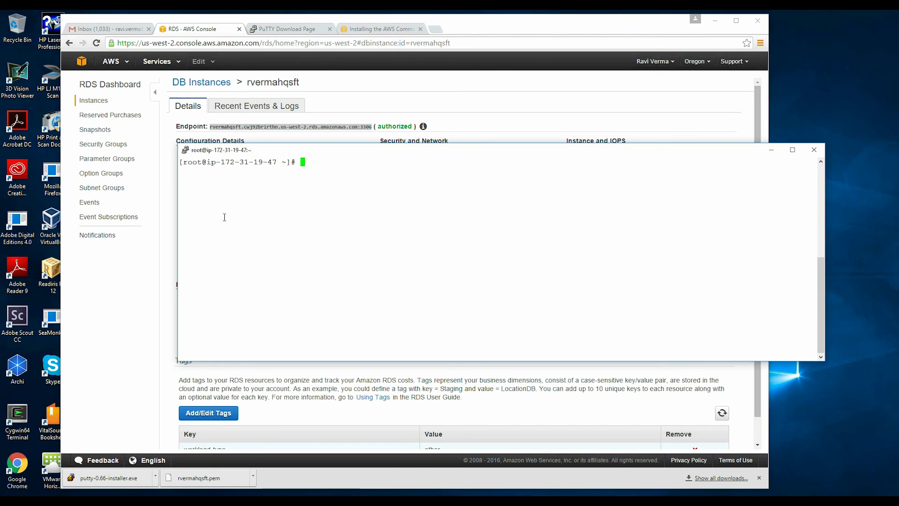
{"action": "left_click", "coordinate": [118, 274]}
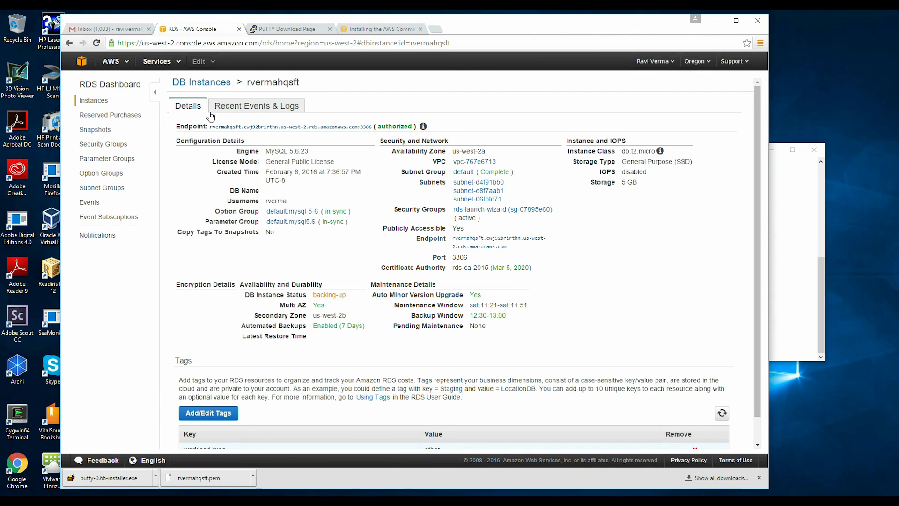
{"action": "left_click", "coordinate": [93, 102]}
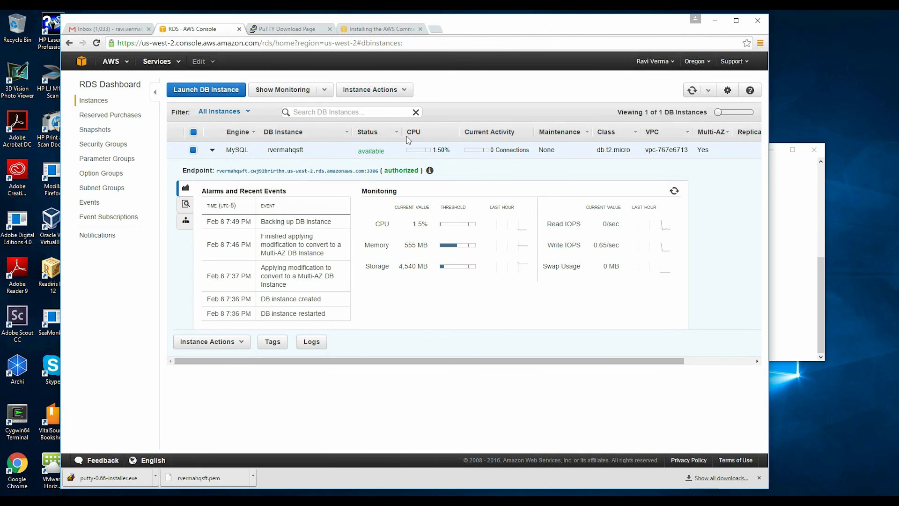
{"action": "left_click", "coordinate": [369, 90]}
{"action": "left_click", "coordinate": [389, 110]}
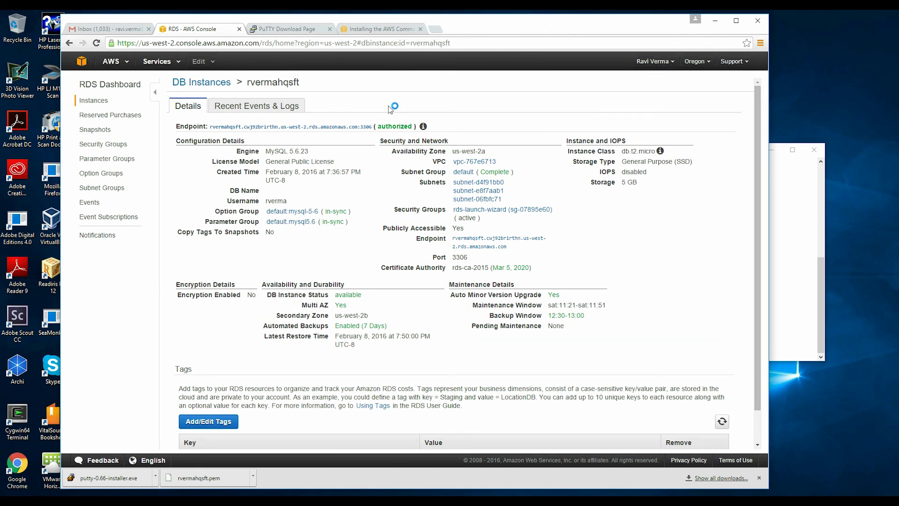
Step: Copy the instance's Endpoint address from the details page
{"action": "triple_click", "coordinate": [232, 128]}
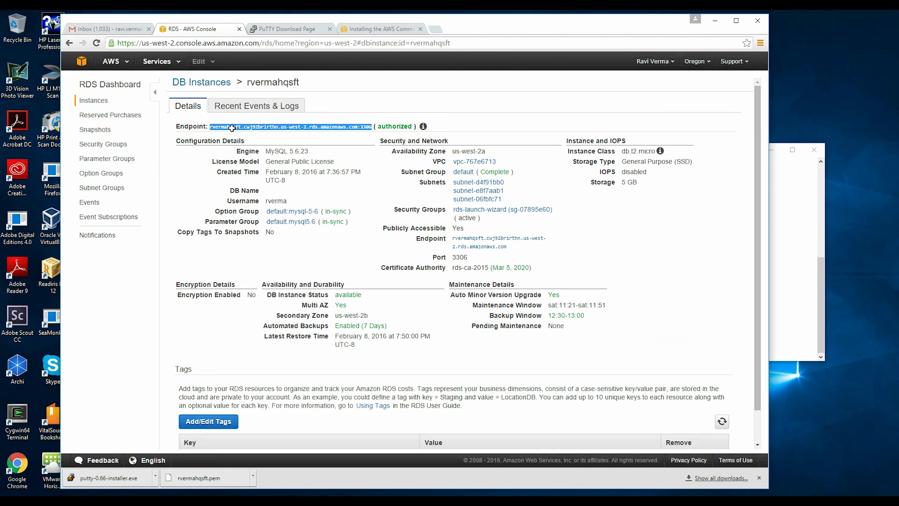
{"action": "right_click", "coordinate": [232, 128]}
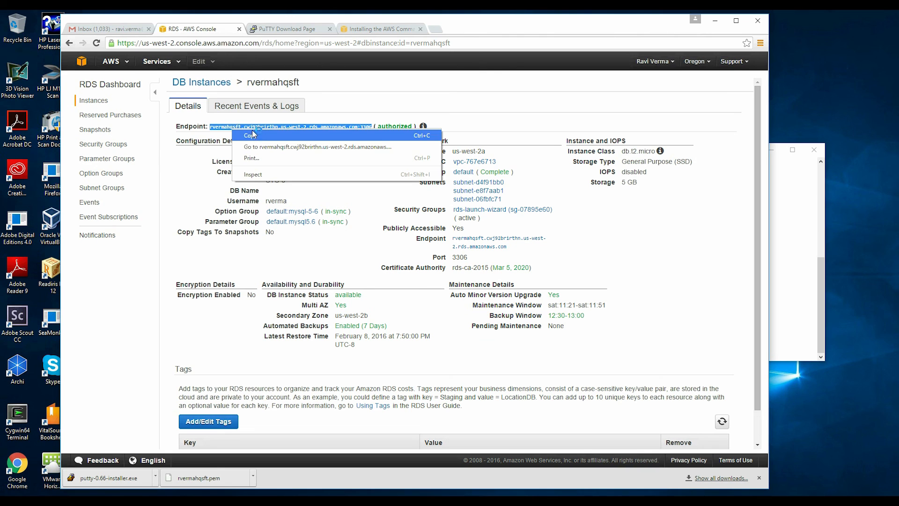
{"action": "left_click", "coordinate": [255, 134]}
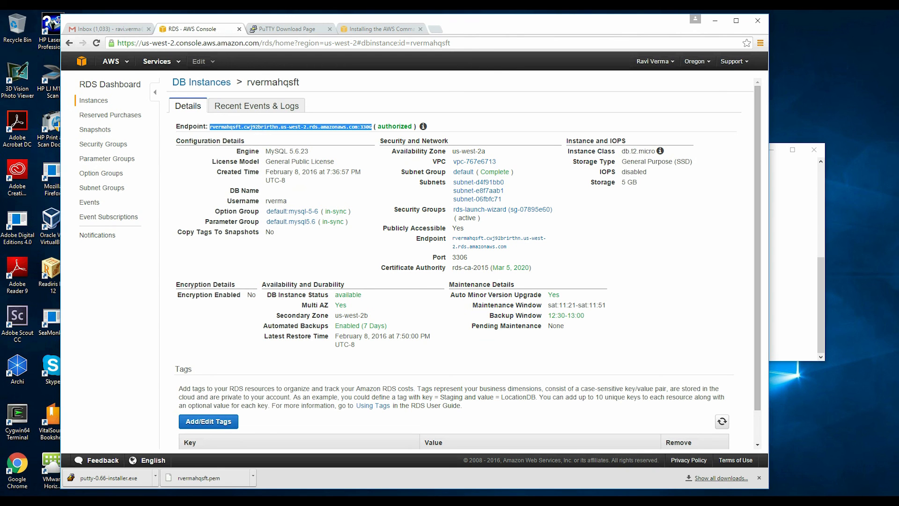
Step: Try connecting with 'mysql -h' and the pasted RDS endpoint, which fails as not found
{"action": "key", "text": "alt+Tab"}
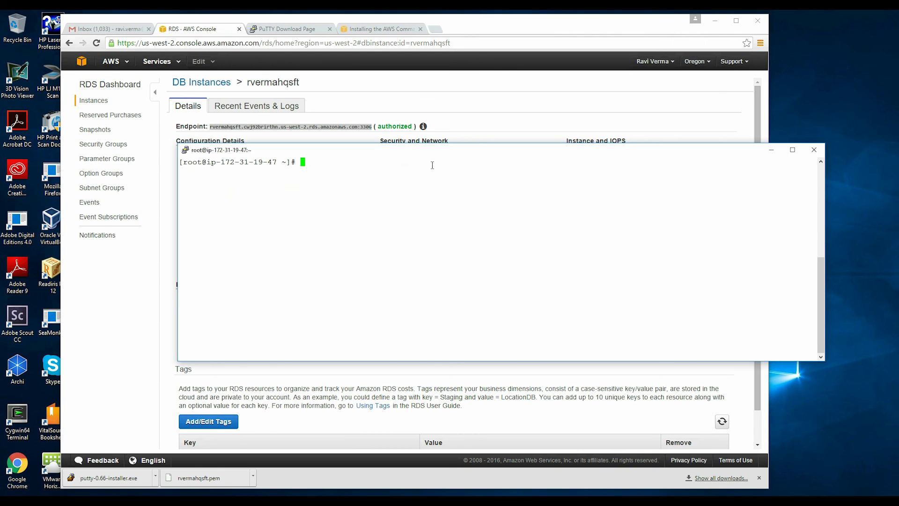
{"action": "type", "text": "mysql -h"}
{"action": "right_click", "coordinate": [432, 164]}
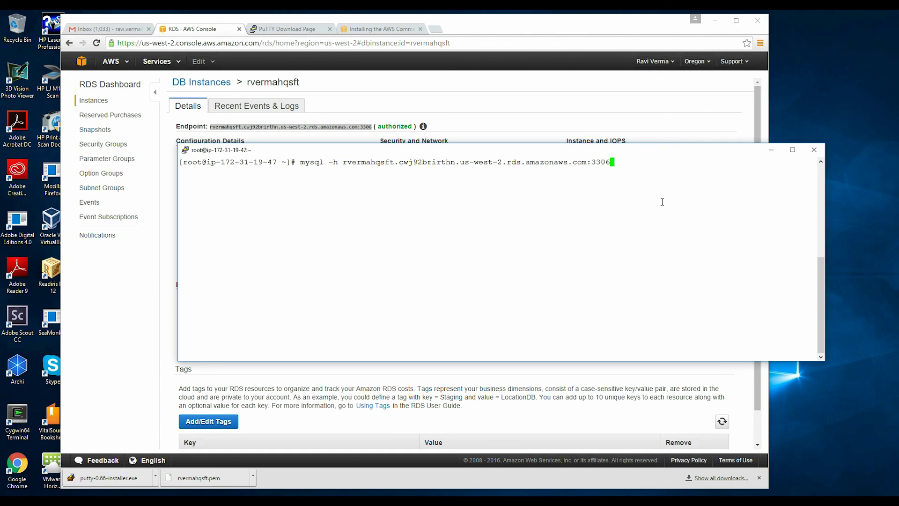
{"action": "key", "text": "Return"}
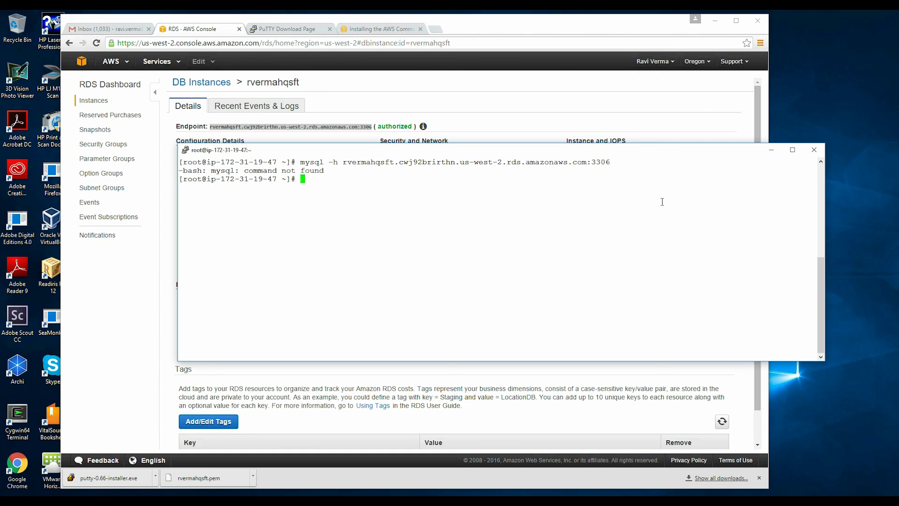
Step: Install the MySQL client with 'yum install mysql', confirming with y
{"action": "type", "text": "yum install mysql"}
{"action": "key", "text": "Return"}
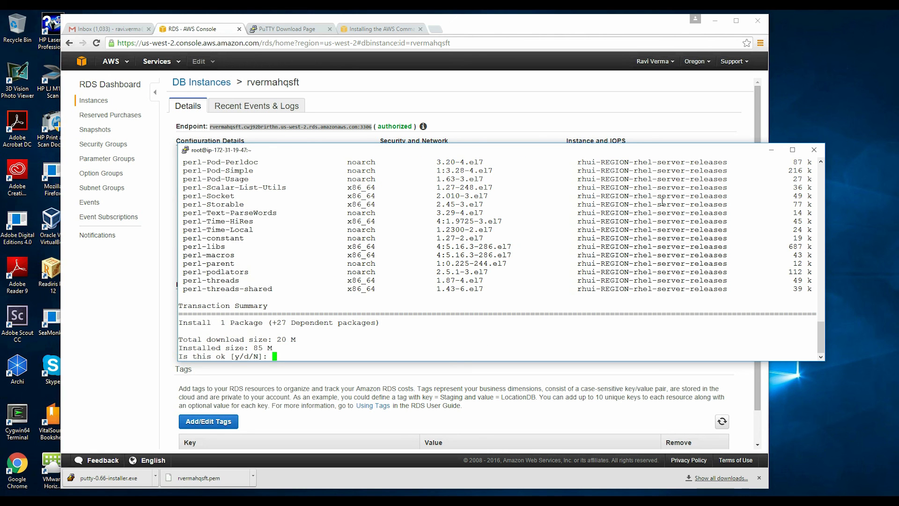
{"action": "type", "text": "y"}
{"action": "key", "text": "Return"}
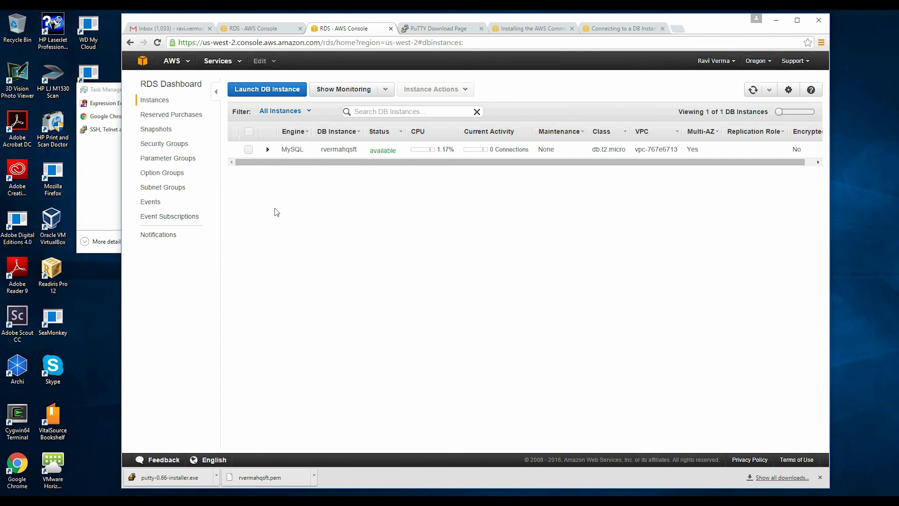
Step: Reopen the MySQL instance's details page, select its Endpoint, and switch back to PuTTY
{"action": "left_click", "coordinate": [248, 150]}
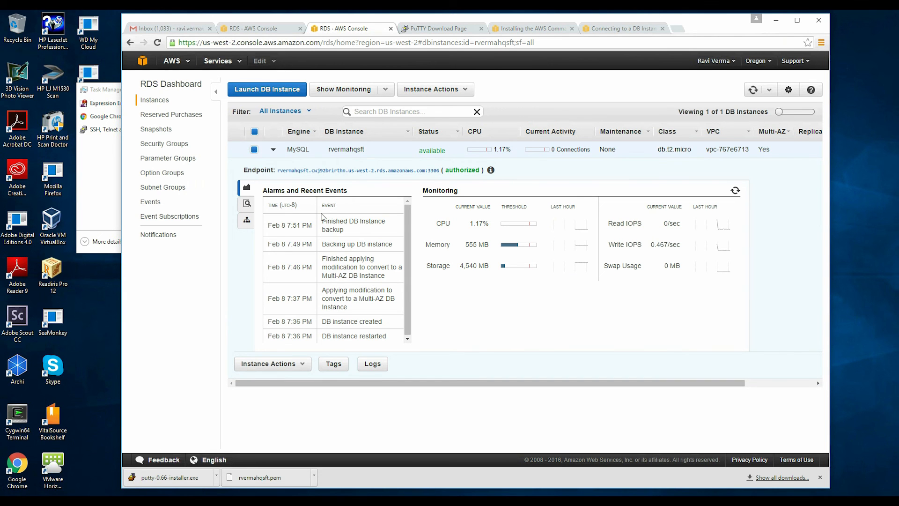
{"action": "left_click", "coordinate": [433, 91]}
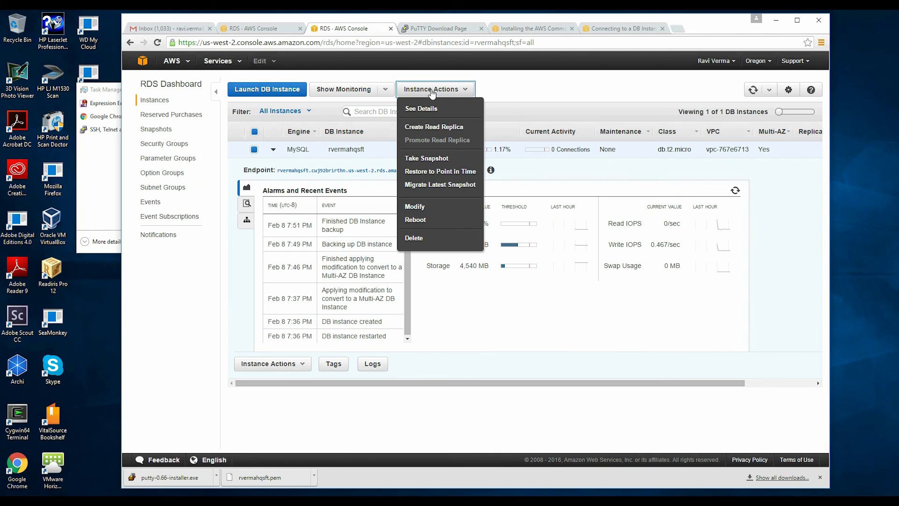
{"action": "left_click", "coordinate": [430, 107]}
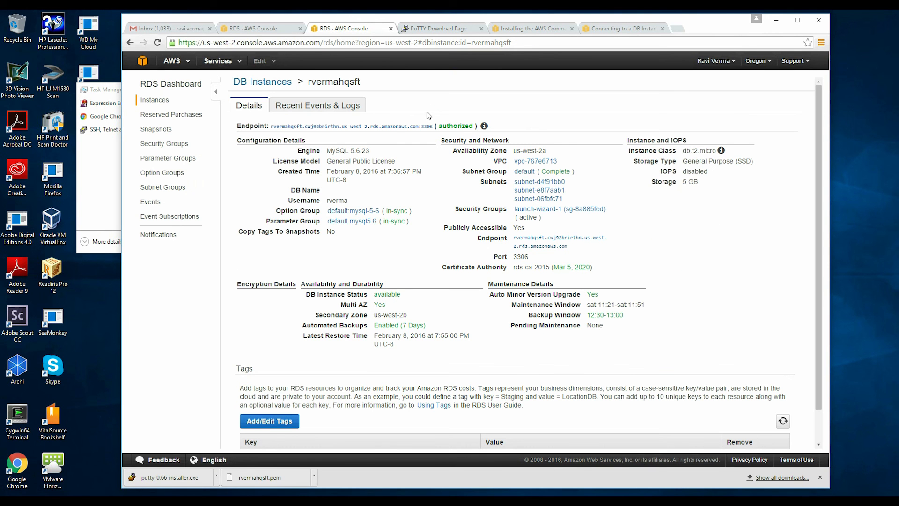
{"action": "triple_click", "coordinate": [276, 126]}
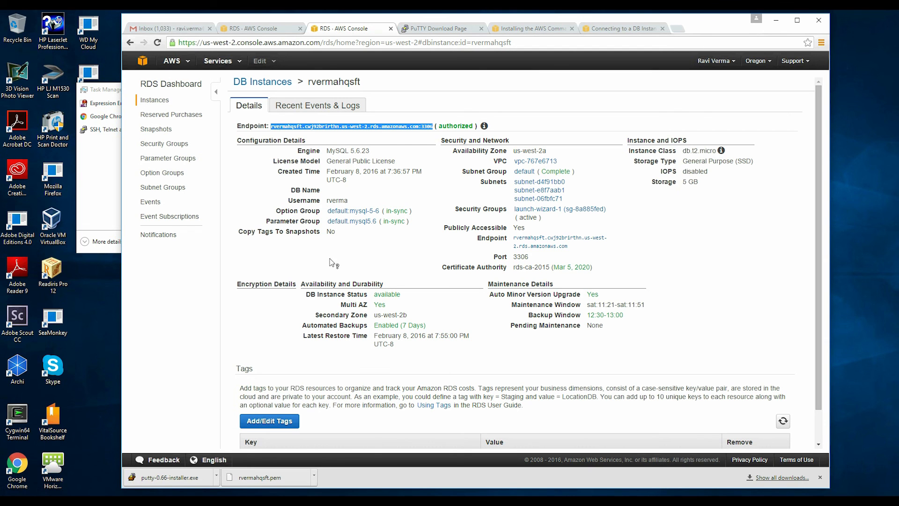
{"action": "left_click", "coordinate": [340, 500]}
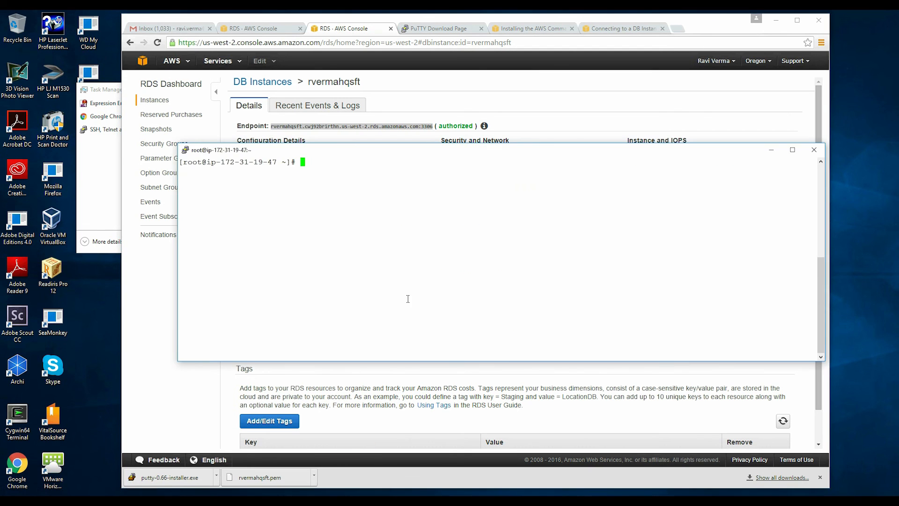
Step: Rerun the mysql connection to the RDS endpoint on port 3306, then exit the MySQL prompt
{"action": "type", "text": "clear"}
{"action": "key", "text": "Up"}
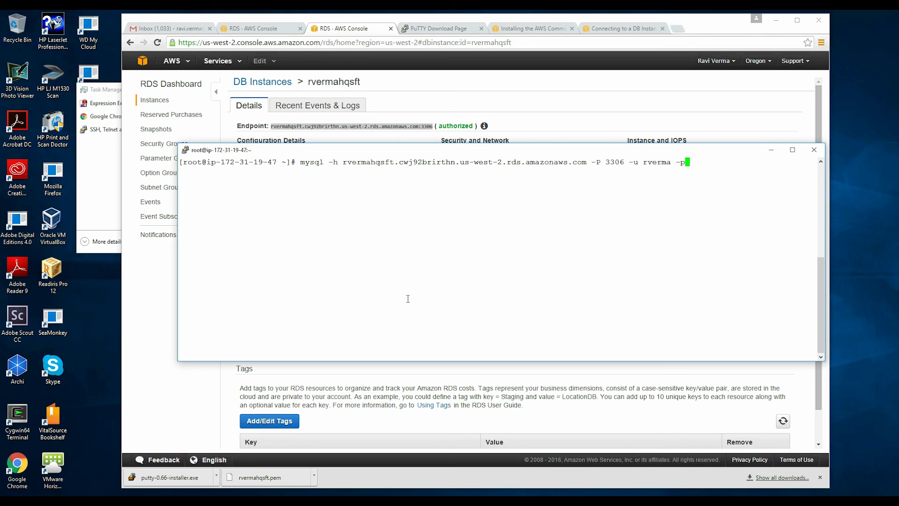
{"action": "key", "text": "Return"}
{"action": "key", "text": "Return"}
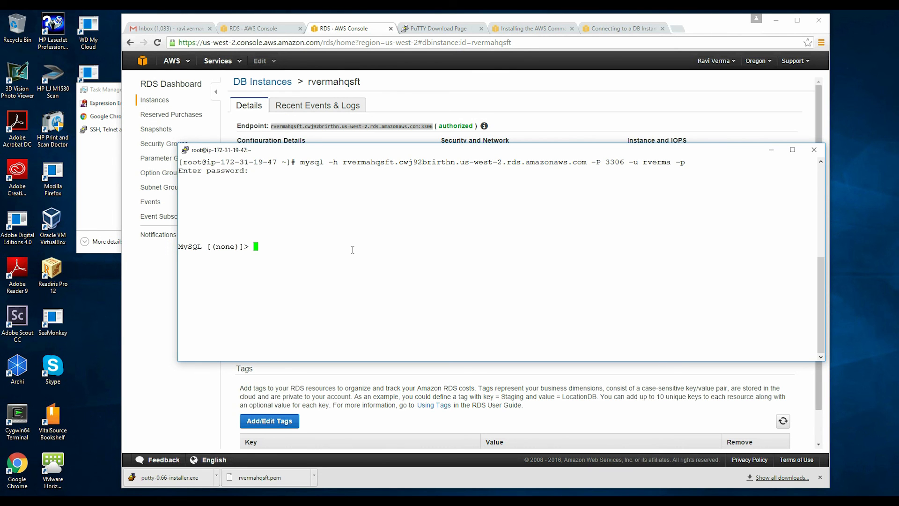
{"action": "type", "text": "exit"}
{"action": "key", "text": "Return"}
Step: Check the RDS Security Groups page, then return to the DB instances list
{"action": "left_click", "coordinate": [160, 279]}
{"action": "left_click", "coordinate": [162, 146]}
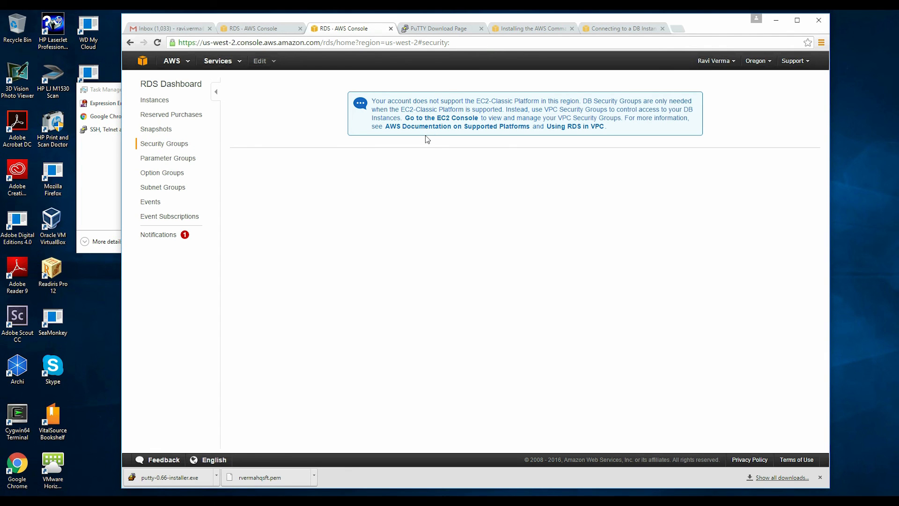
{"action": "left_click", "coordinate": [155, 103]}
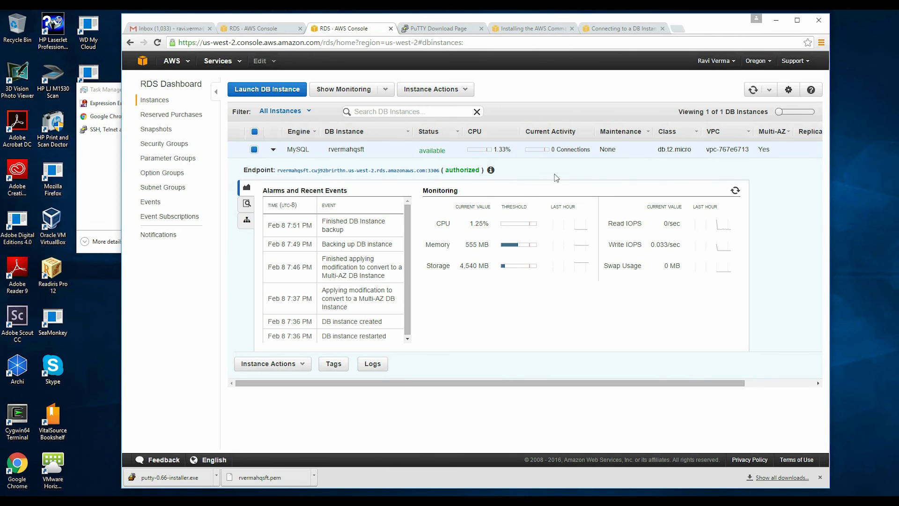
Step: Review the IAM Roles and Groups lists, ending on Roles, then return to PuTTY
{"action": "left_click", "coordinate": [148, 56]}
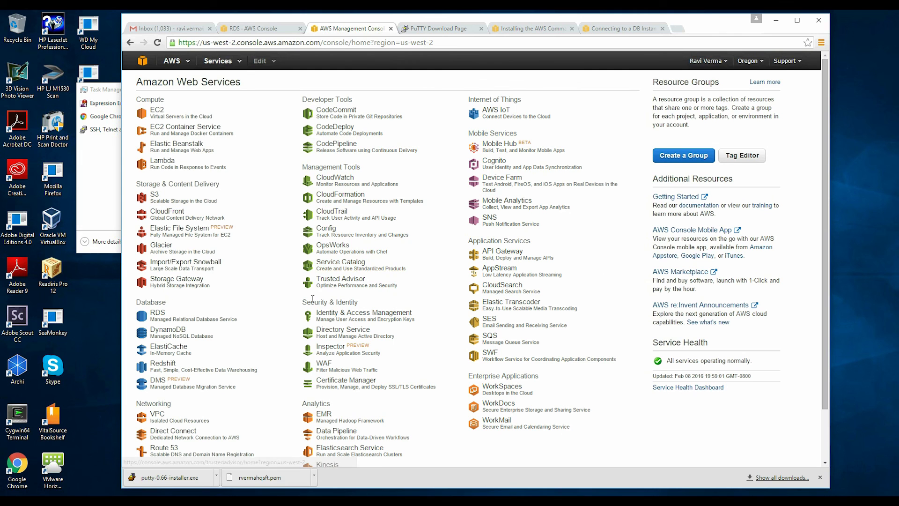
{"action": "left_click", "coordinate": [347, 322]}
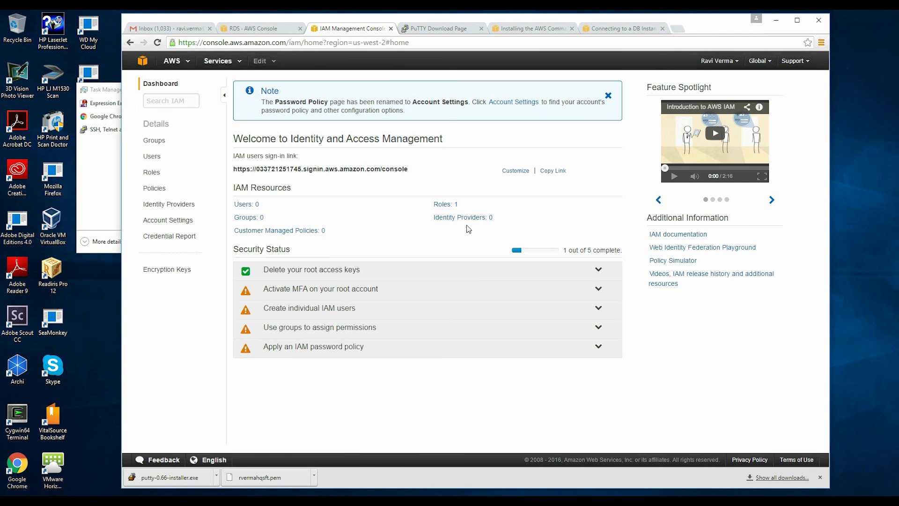
{"action": "left_click", "coordinate": [450, 205]}
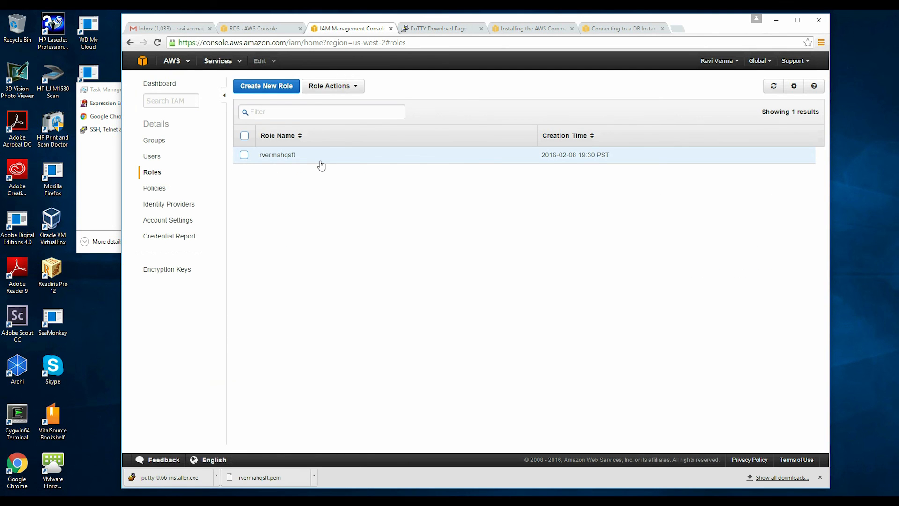
{"action": "left_click", "coordinate": [154, 143]}
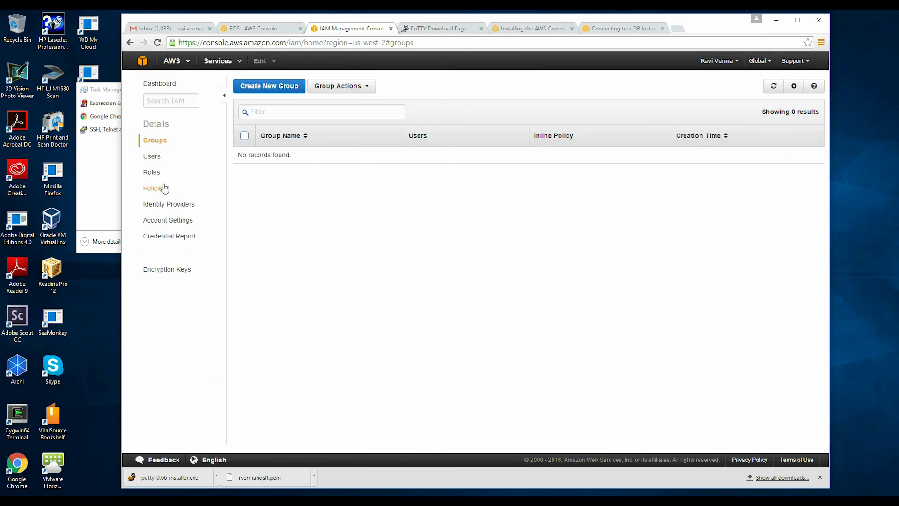
{"action": "left_click", "coordinate": [152, 173]}
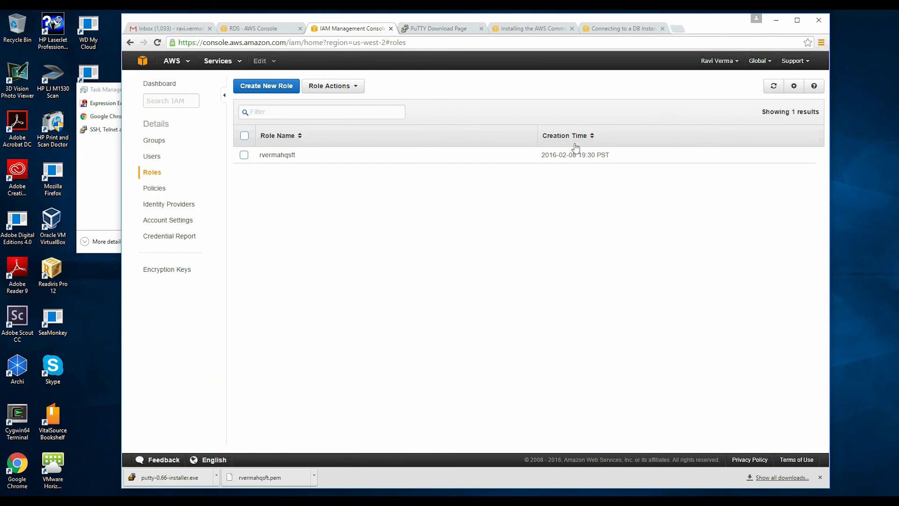
{"action": "key", "text": "alt+Tab"}
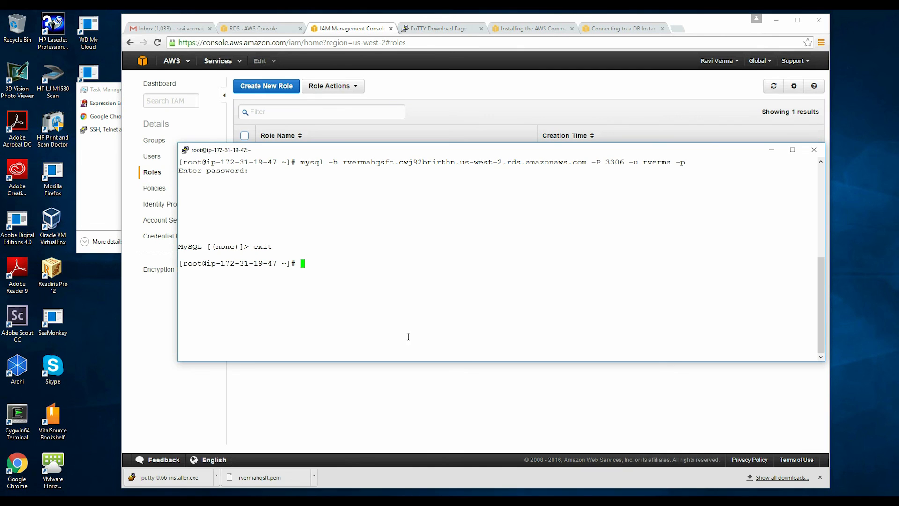